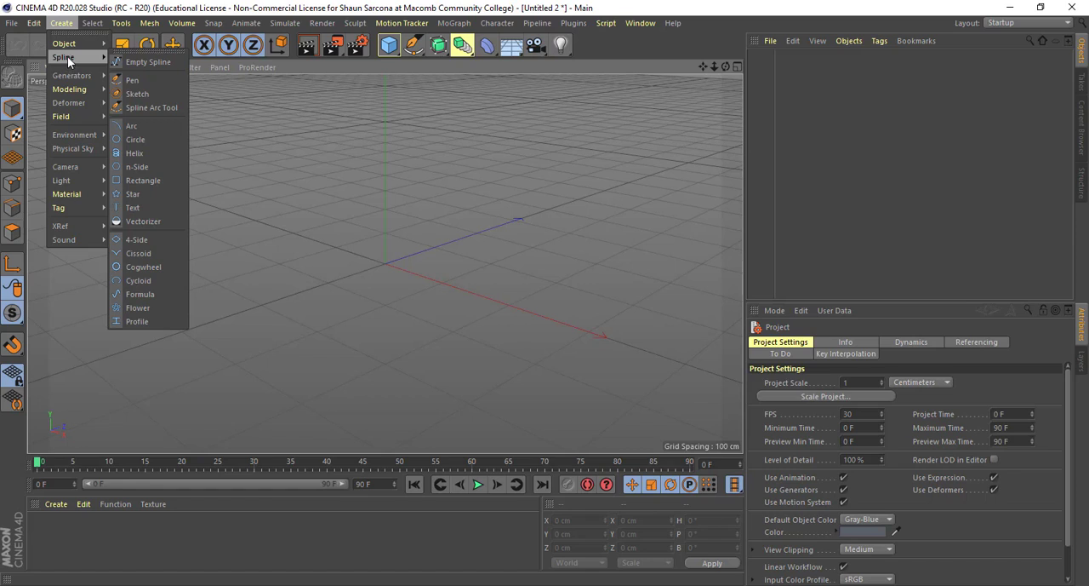
- Create a parametric Text spline in the empty scene
click(143, 207)
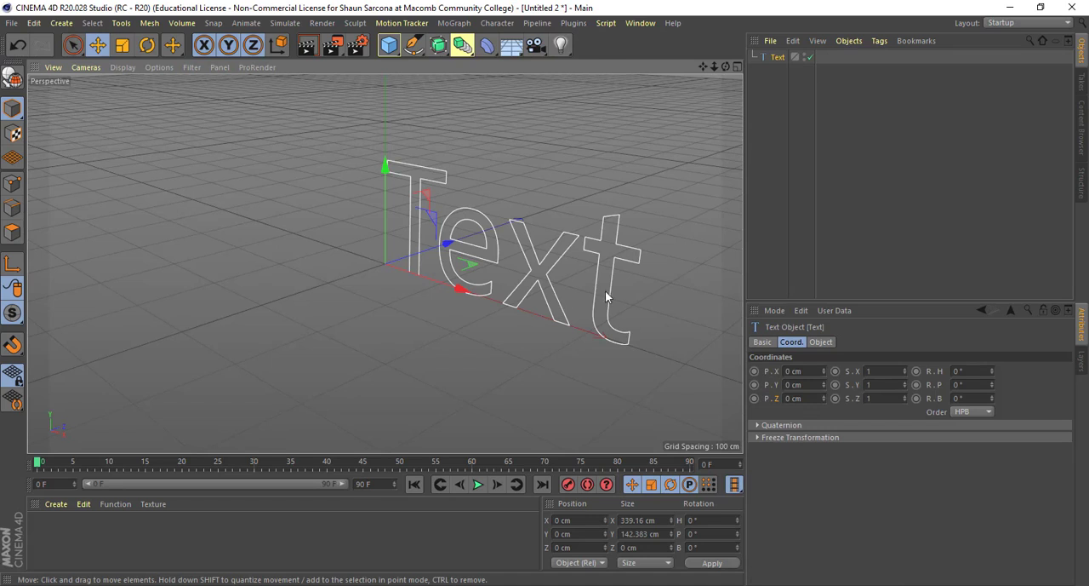
alt+drag(605, 291, 494, 306)
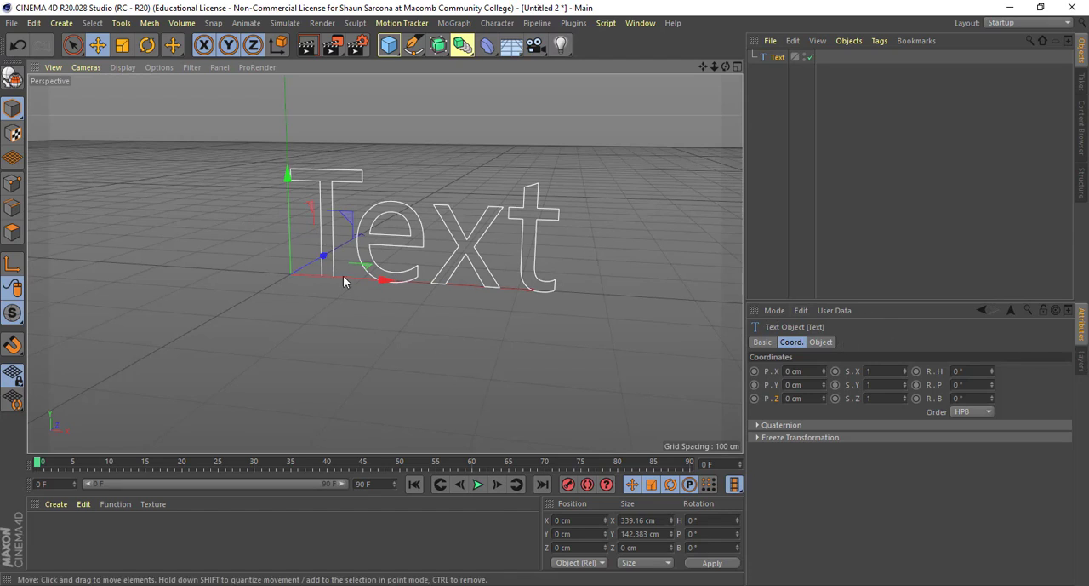
click(501, 131)
click(320, 174)
- Replace the spline's default wording with MACA
click(820, 342)
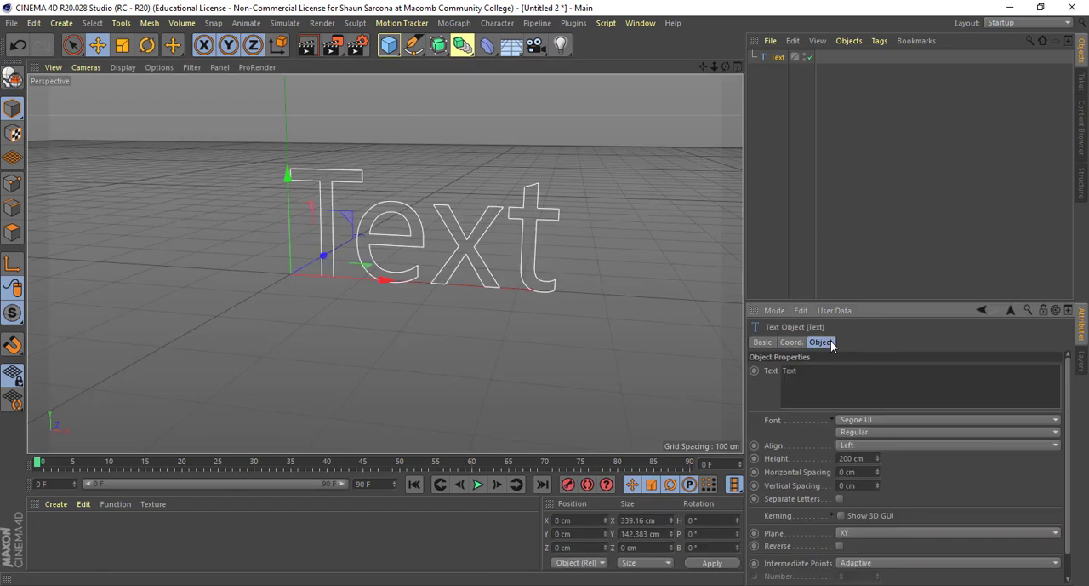
drag(730, 369, 726, 350)
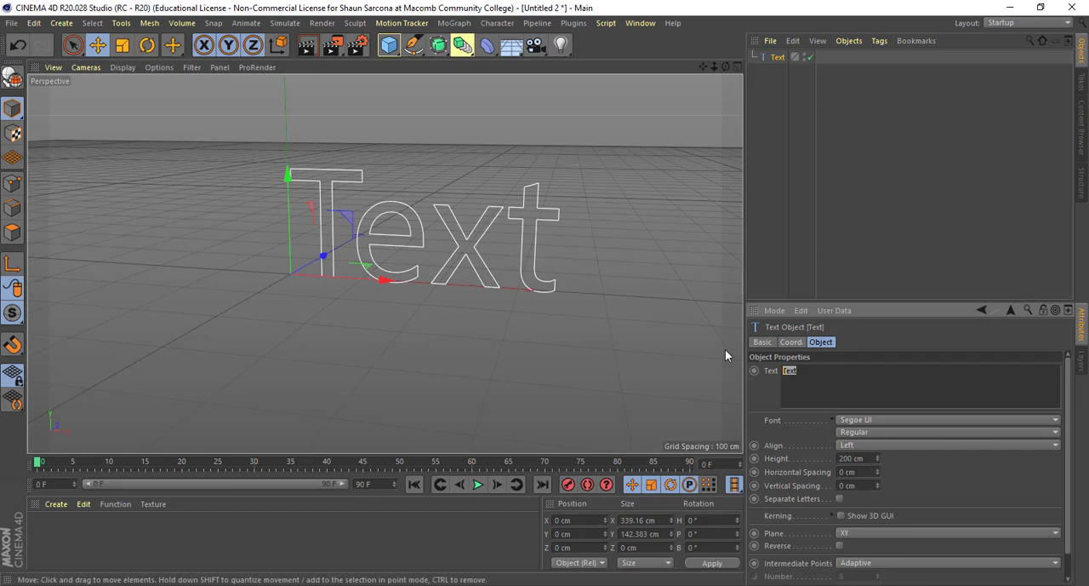
text(MACA)
key(BackSpace)
alt+drag(554, 313, 525, 299)
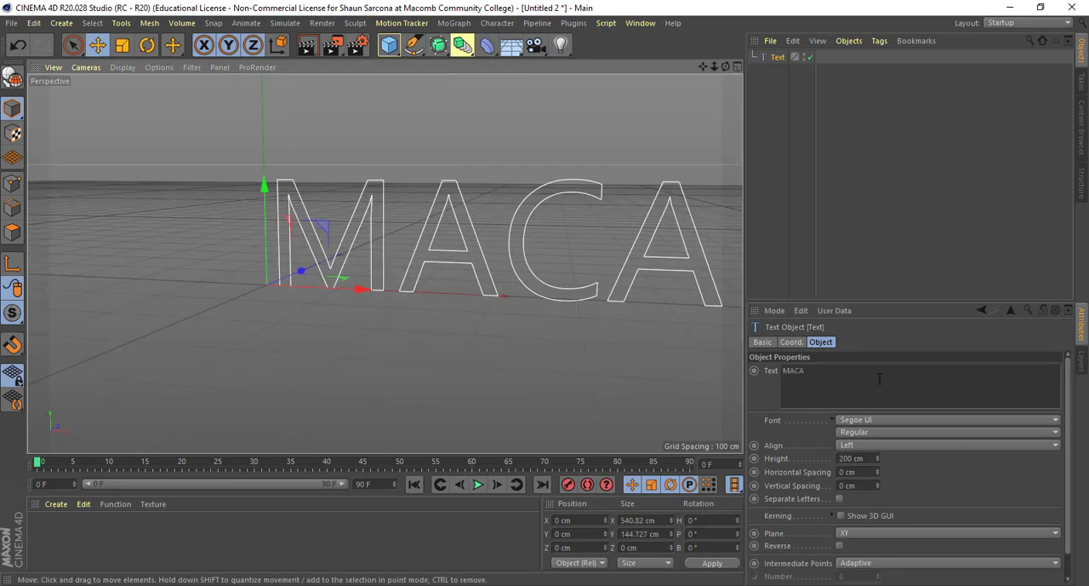
- Try the Scaramouche 3 and RomanC fonts on the MACA text
click(876, 418)
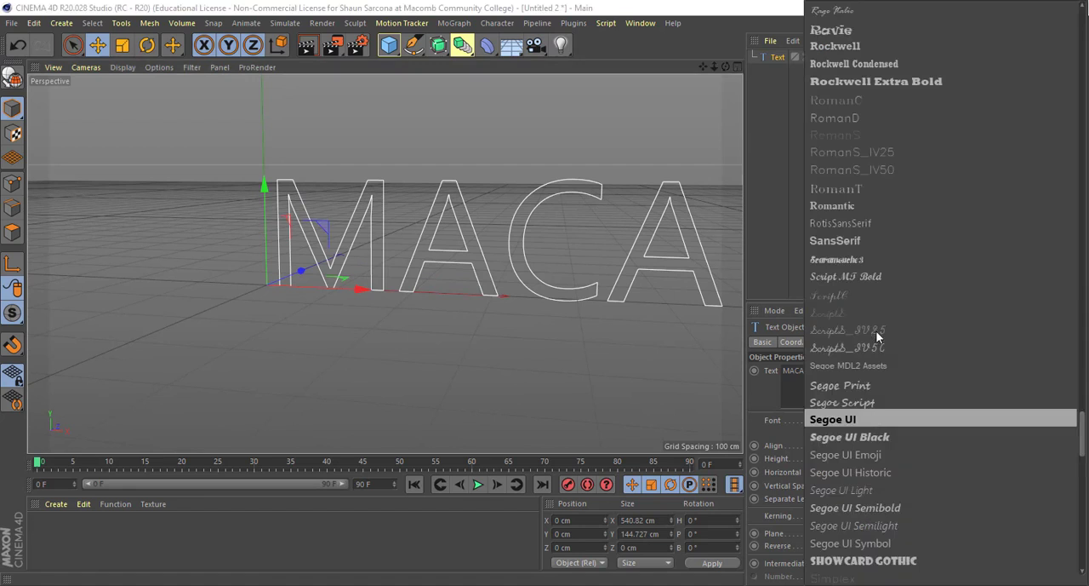
click(866, 258)
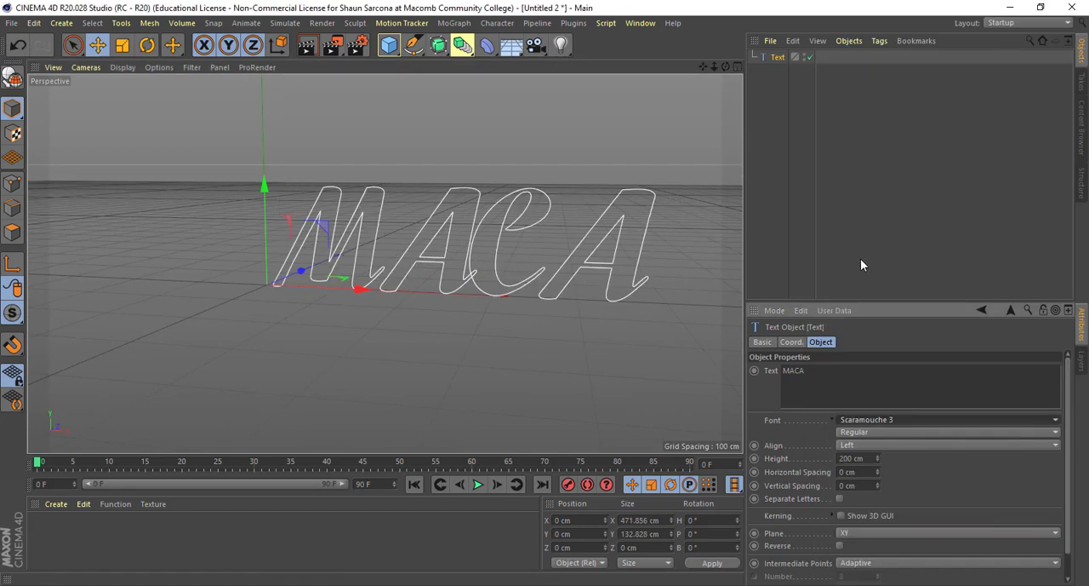
click(875, 419)
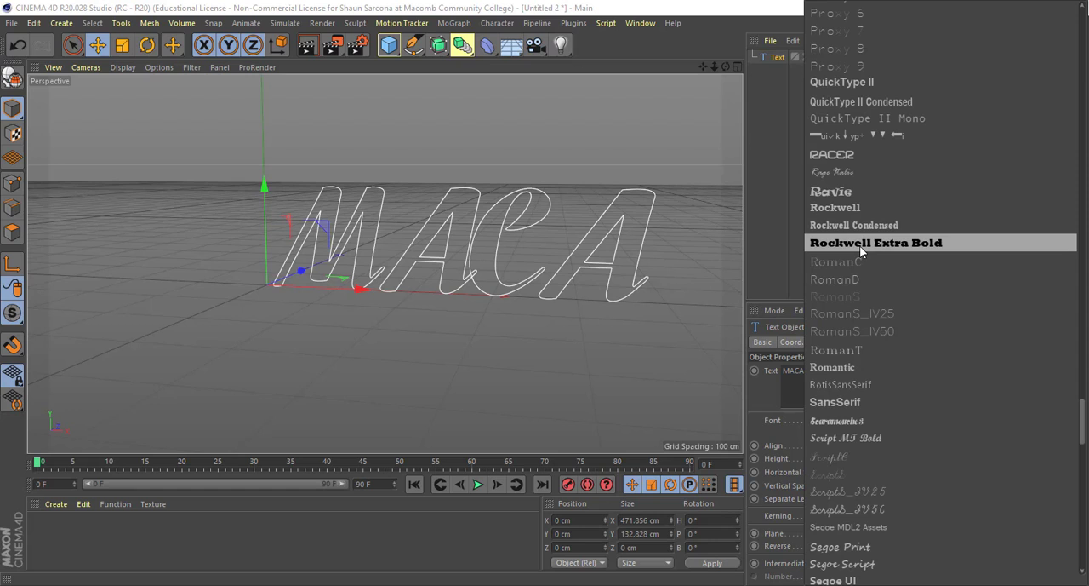
click(859, 261)
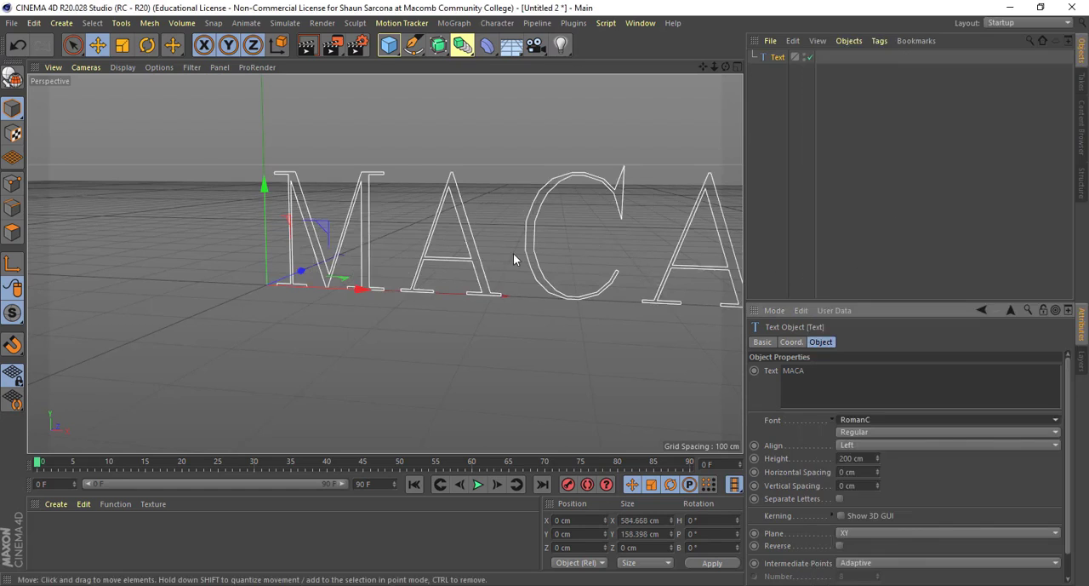
alt+middle_drag(617, 197, 461, 181)
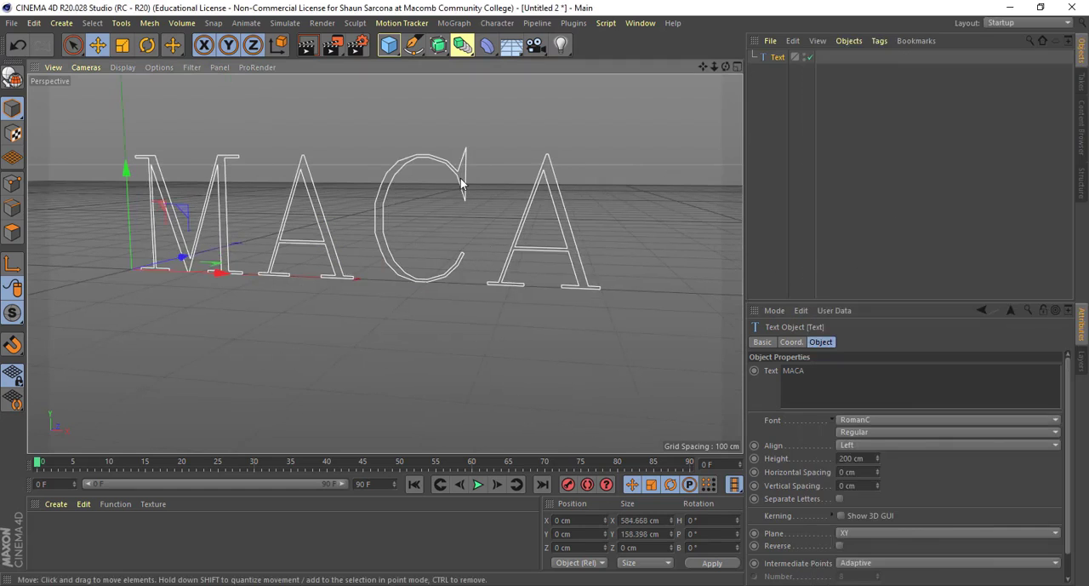
- Set the MACA text's font to Rockwell with the Bold style
click(863, 417)
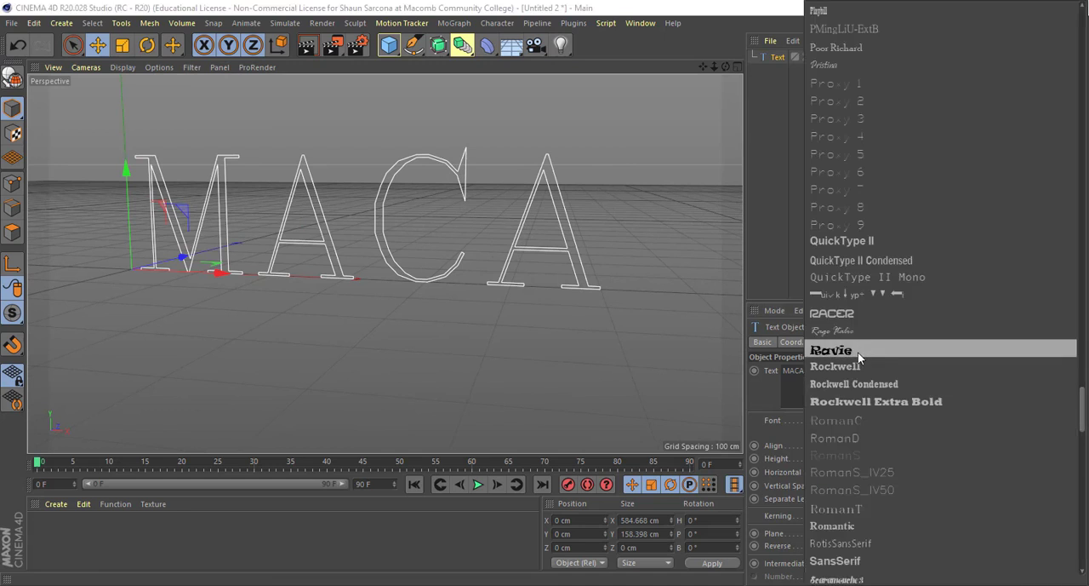
click(858, 366)
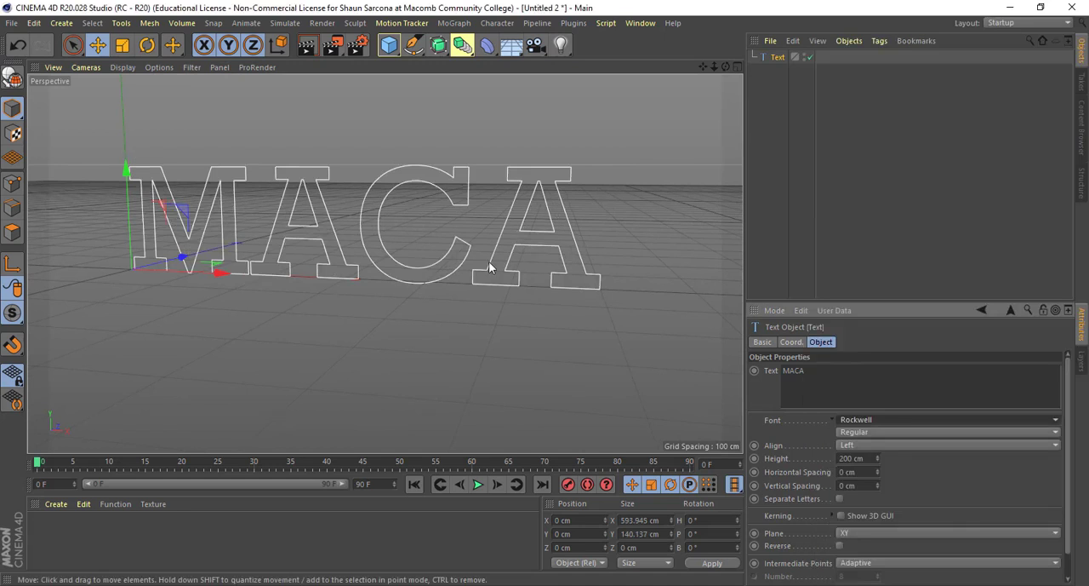
alt+drag(541, 292, 556, 297)
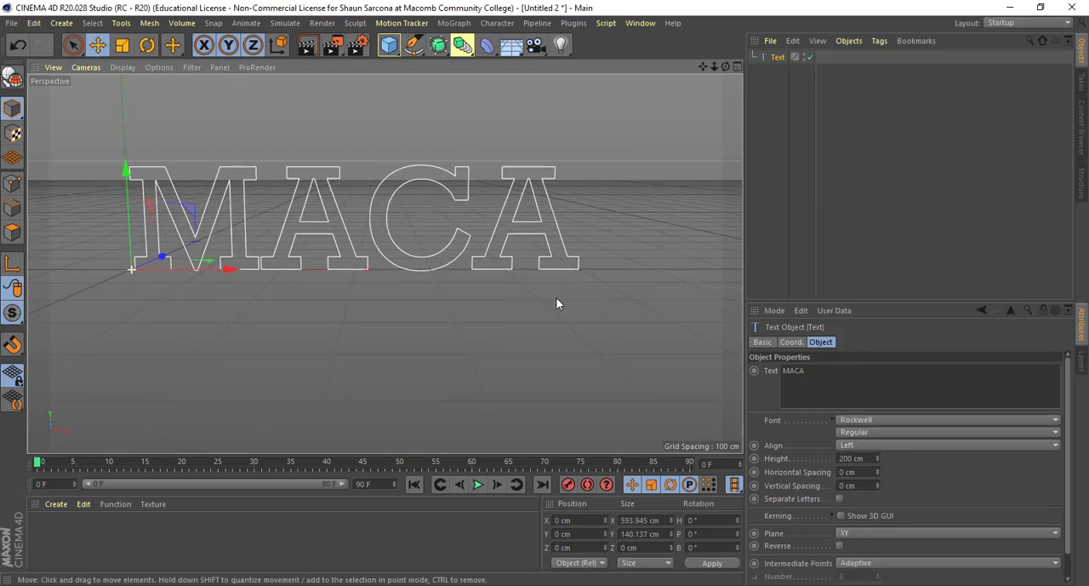
click(862, 432)
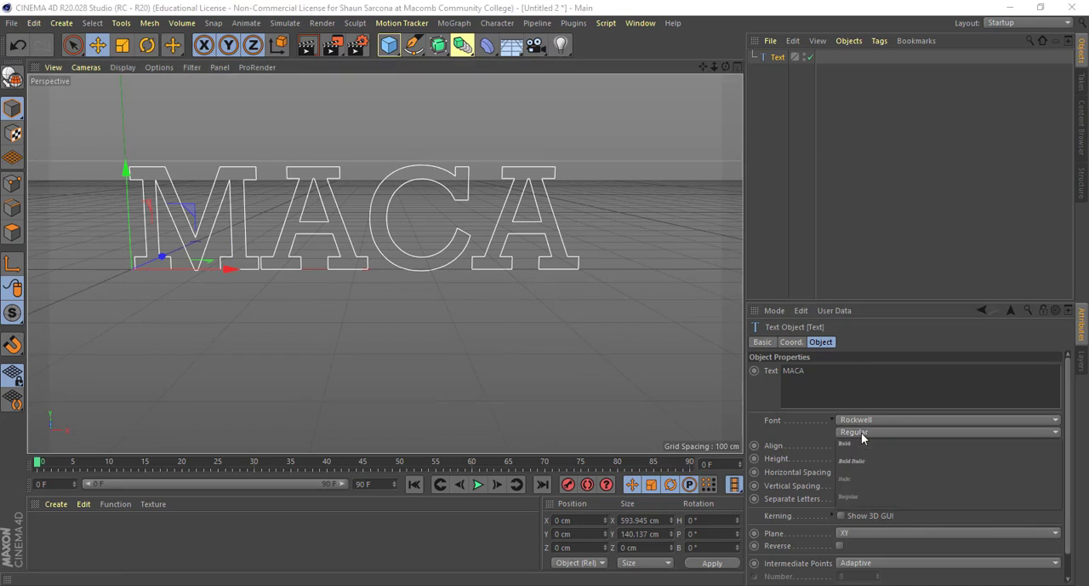
click(858, 444)
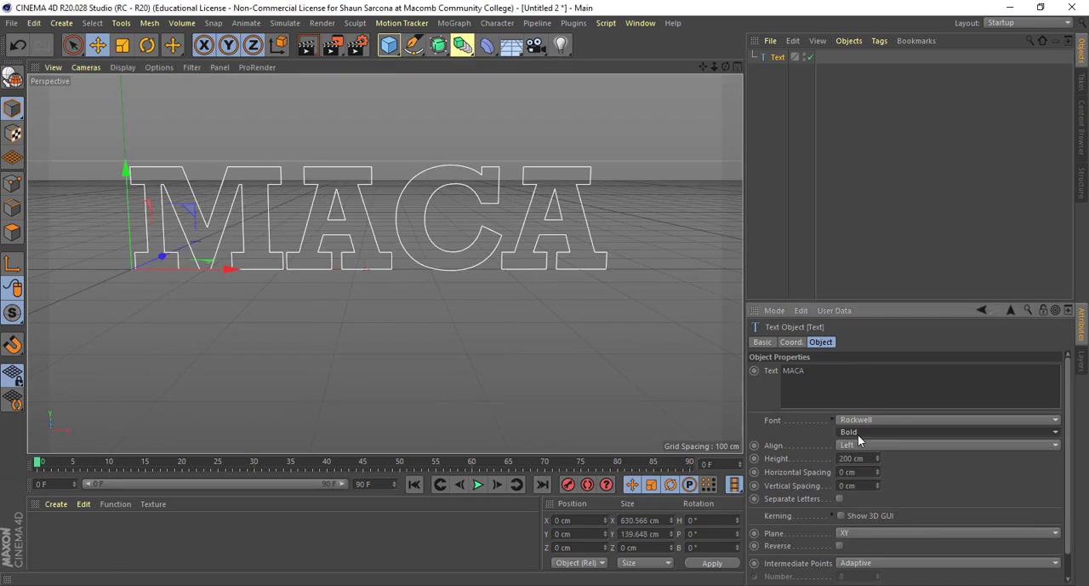
click(858, 434)
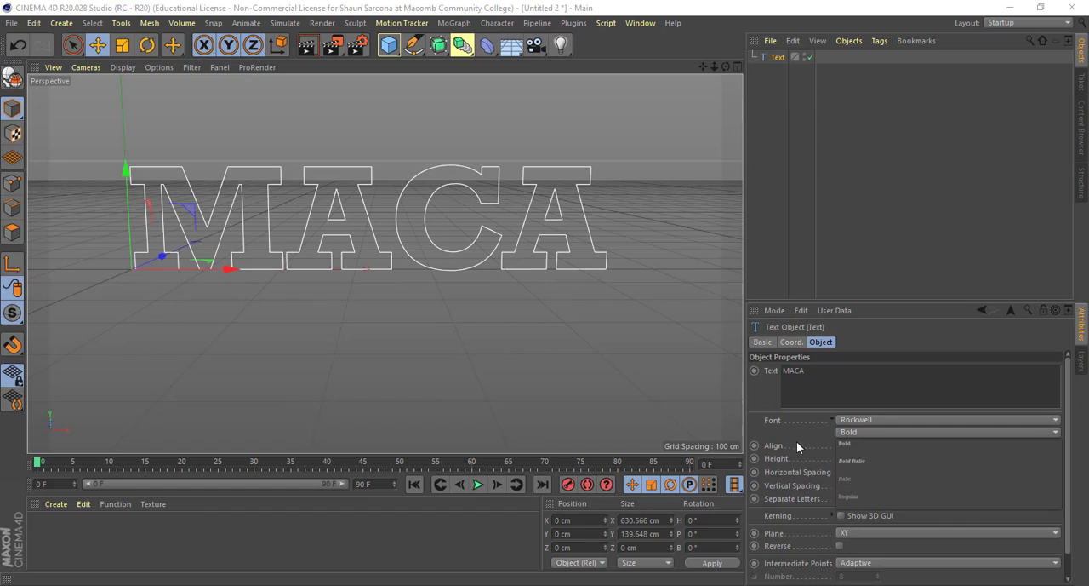
click(798, 443)
- Set the text alignment to Middle so that MACA is centred on its axis
click(860, 451)
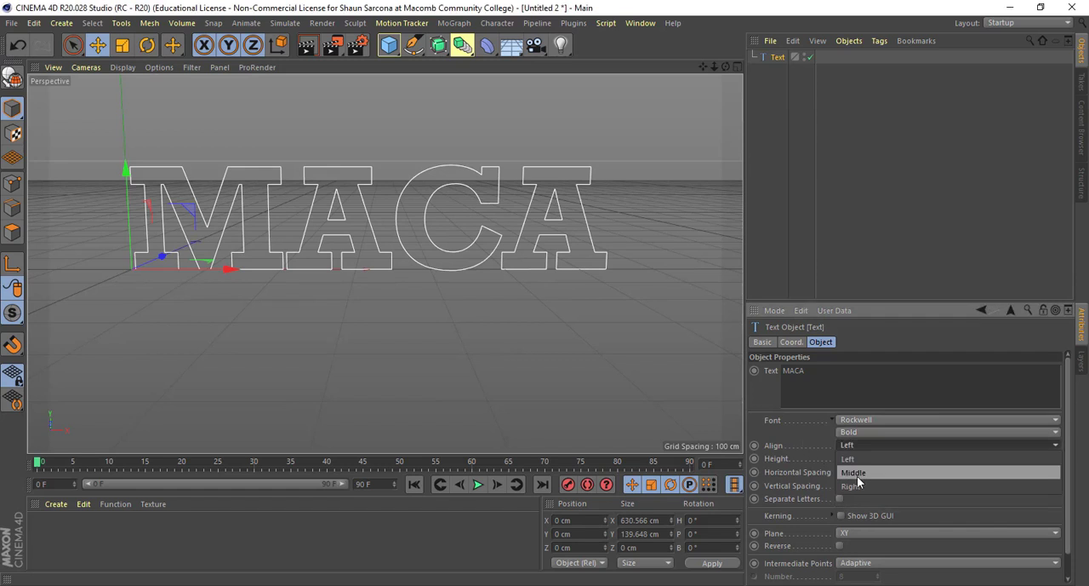
click(859, 472)
alt+drag(498, 338, 483, 292)
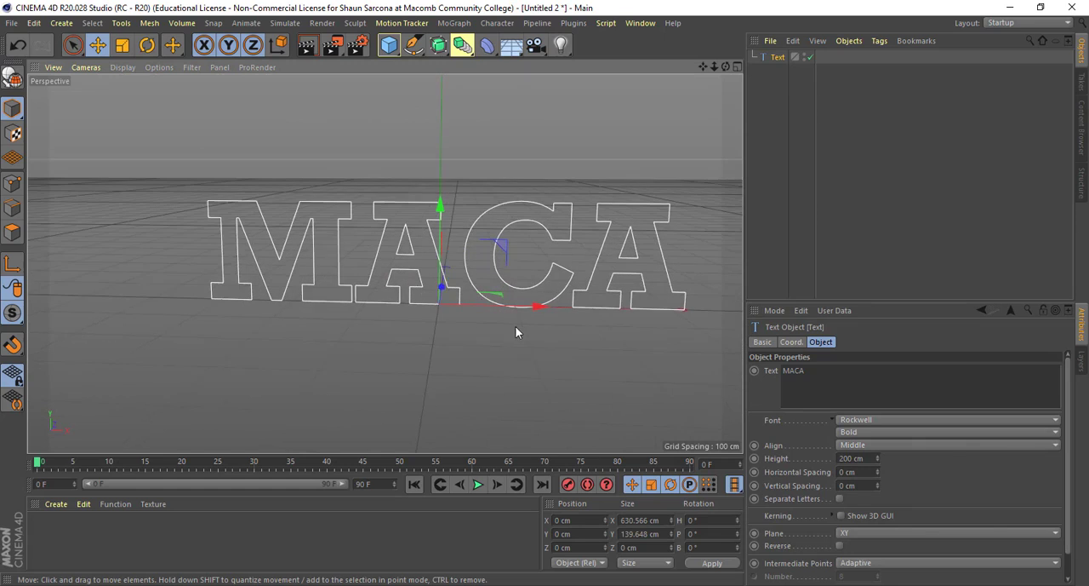
mouse_move(555, 338)
alt+mouse_down()
mouse_move(548, 324)
mouse_move(518, 332)
mouse_move(554, 337)
alt+mouse_up()
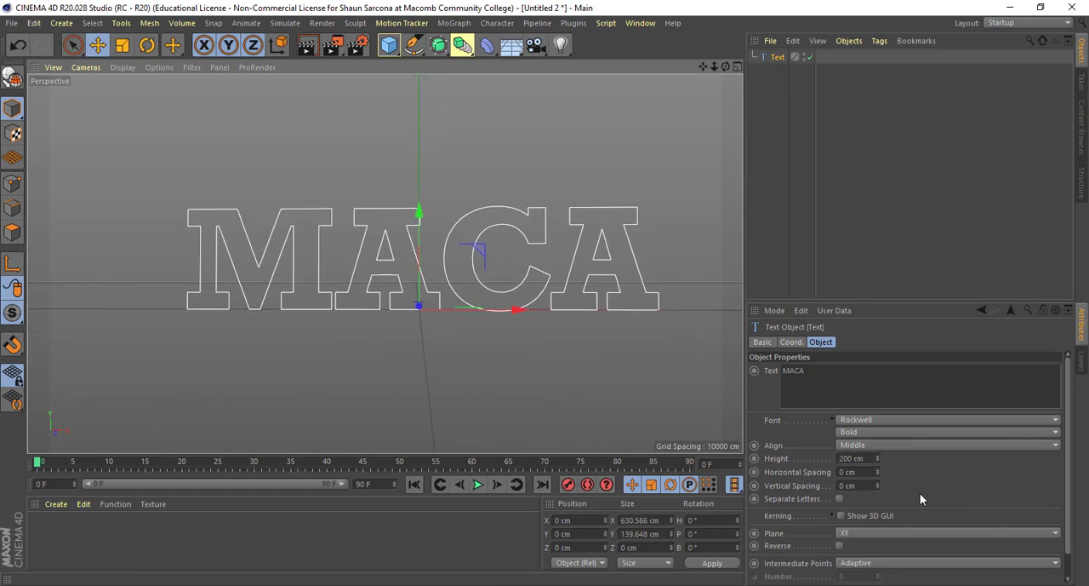
- Set the text height to 228 cm, and undo the trial changes to the horizontal and vertical spacing
drag(876, 458, 877, 400)
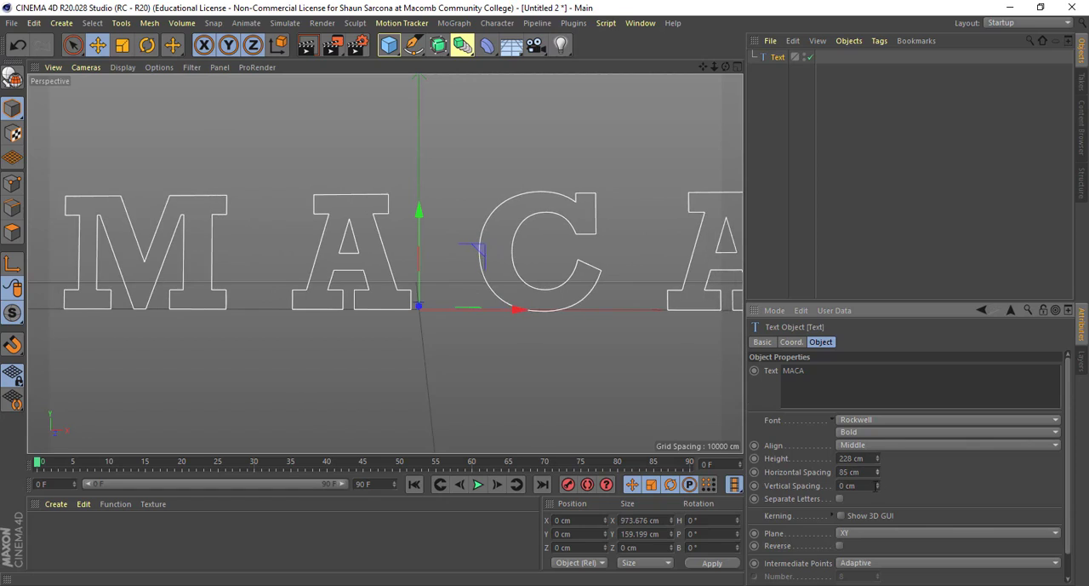
key(ctrl+z)
drag(878, 486, 878, 485)
key(ctrl+z)
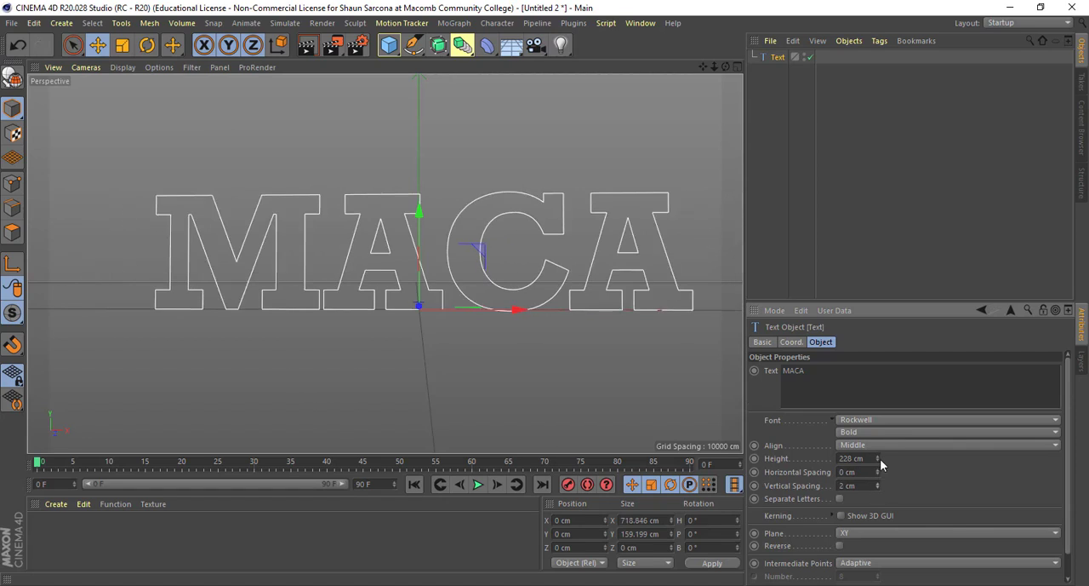
- Set the vertical spacing to -76 cm using a temporary second line reading MACA, and delete that line
click(849, 372)
text(MACA)
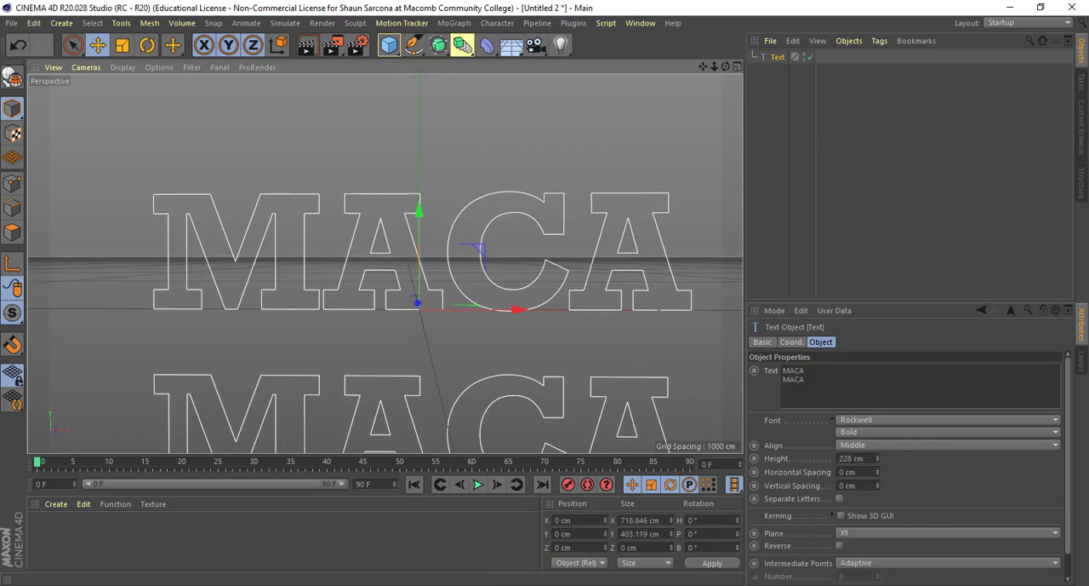
drag(878, 486, 879, 550)
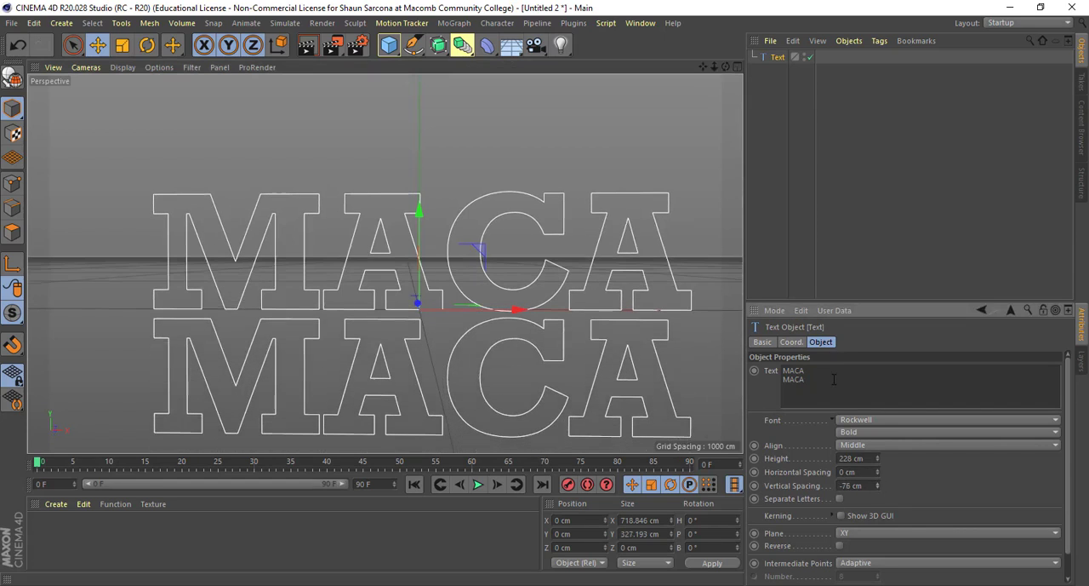
drag(834, 379, 754, 380)
key(BackSpace)
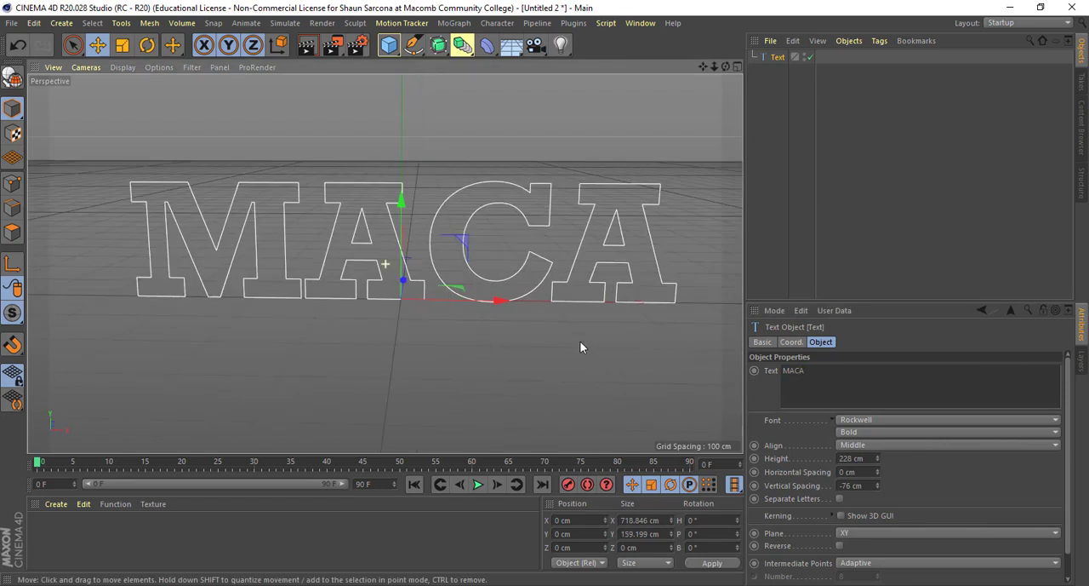
- Try the Separate Letters option on the MACA text
click(839, 499)
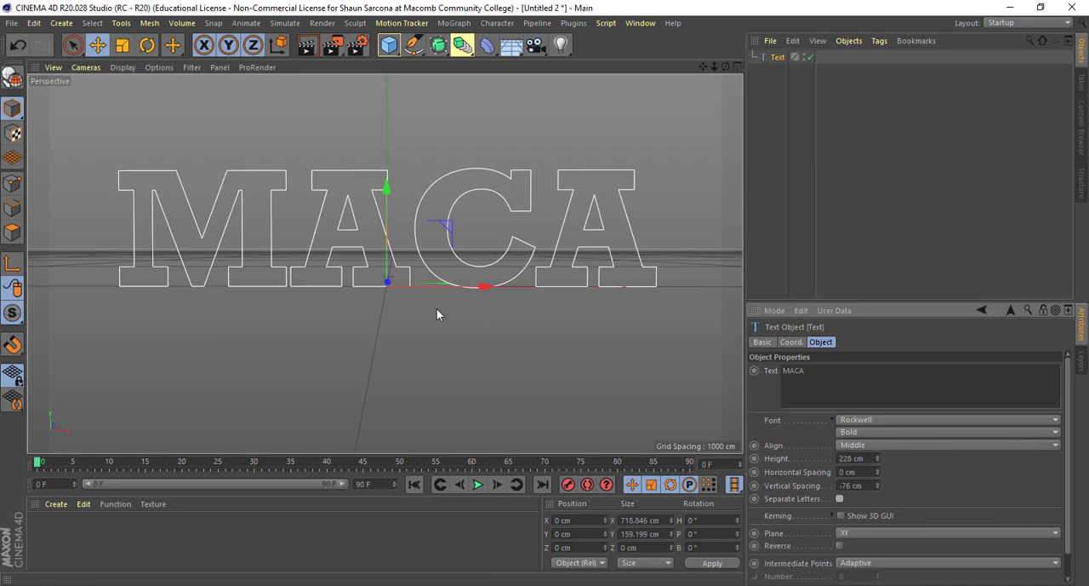
alt+middle_drag(438, 307, 443, 324)
alt+drag(436, 305, 433, 302)
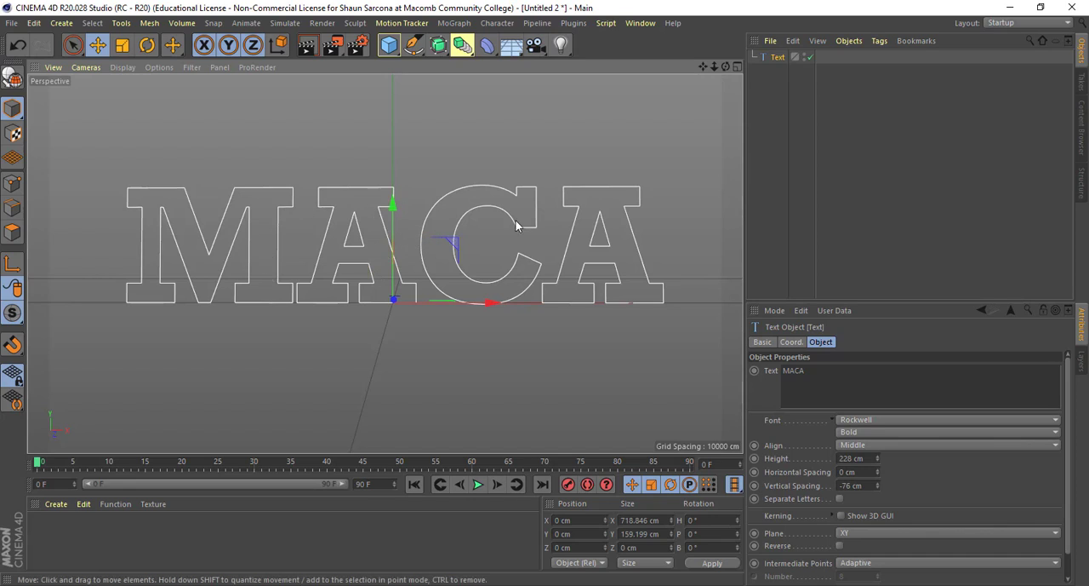
- Turn on the 3D kerning handles and shift the C and the final A slightly closer to the letters before them
click(840, 515)
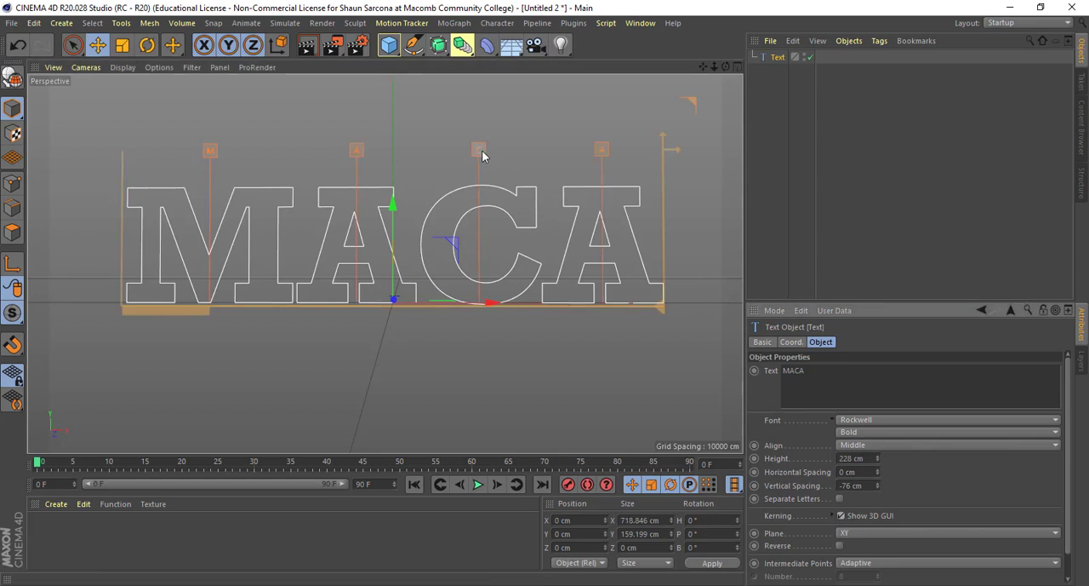
drag(481, 151, 467, 150)
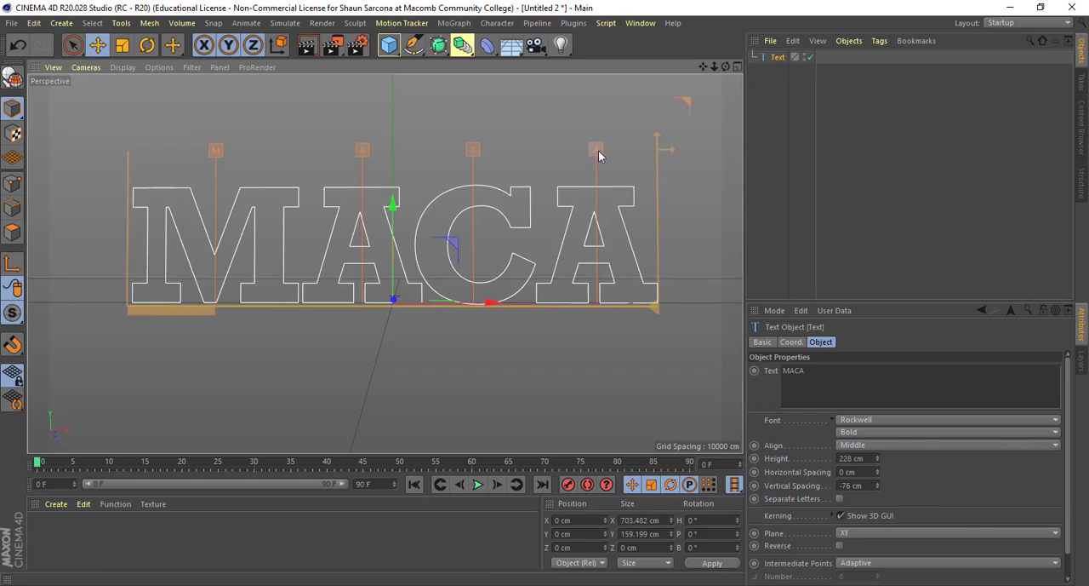
drag(598, 153, 596, 153)
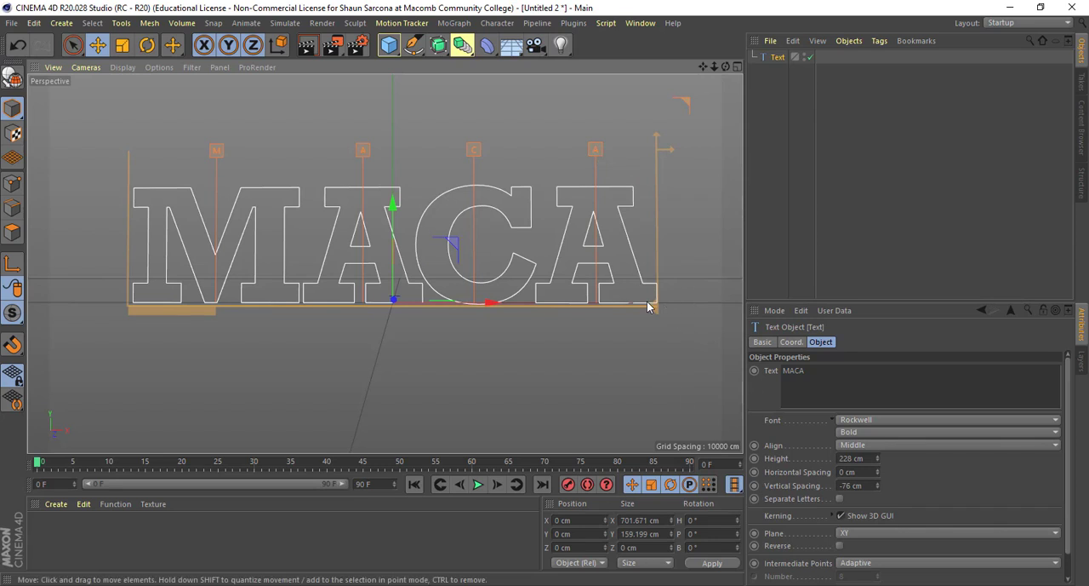
alt+drag(608, 314, 403, 298)
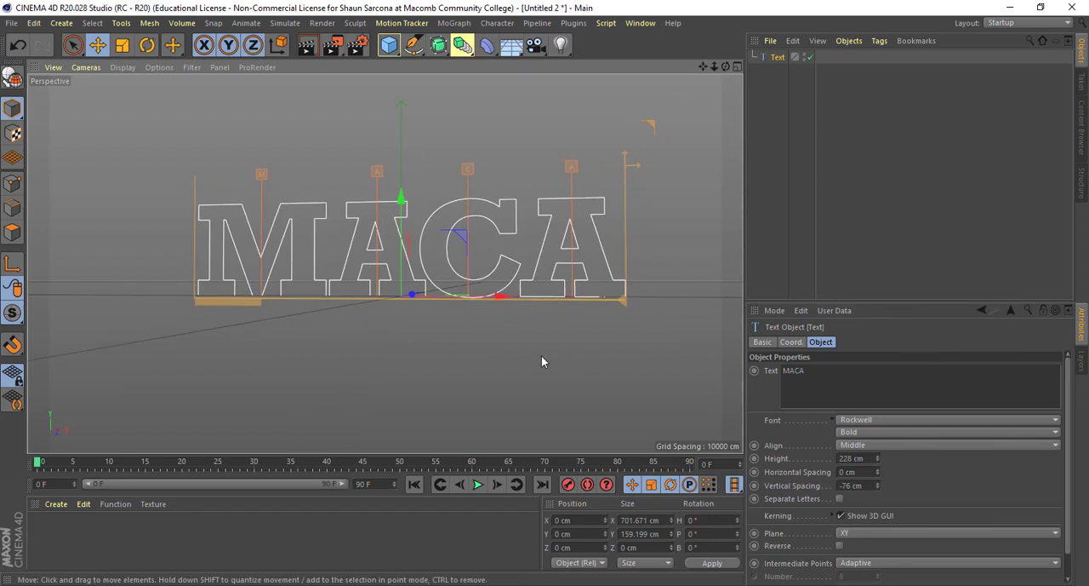
mouse_move(542, 355)
alt+mouse_down()
mouse_move(556, 356)
mouse_move(538, 360)
alt+mouse_up()
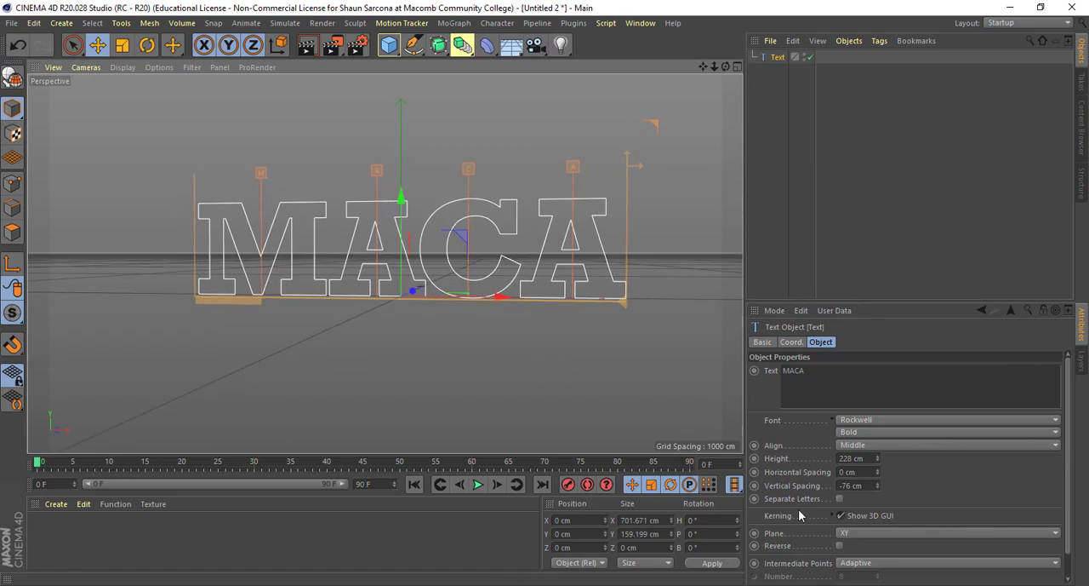
- Try the ZY and XZ planes for the text and return it to the XY plane
click(849, 532)
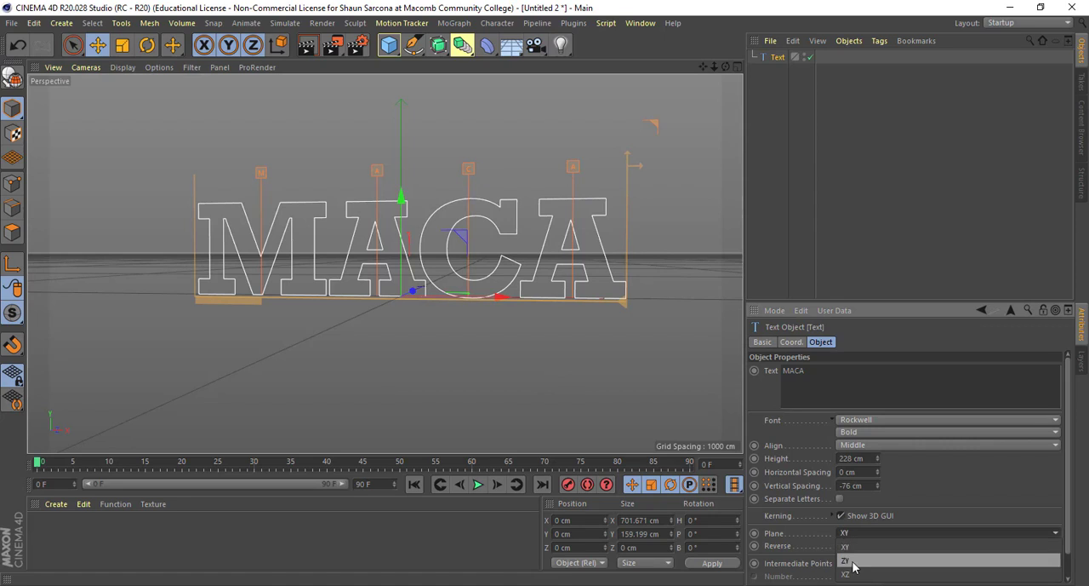
click(857, 561)
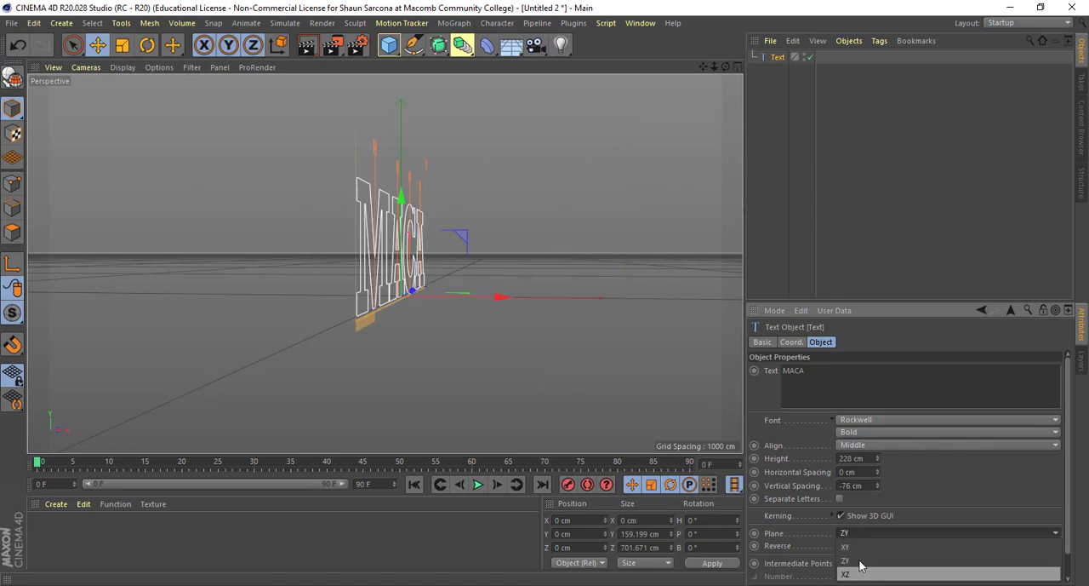
click(859, 574)
click(860, 537)
click(859, 547)
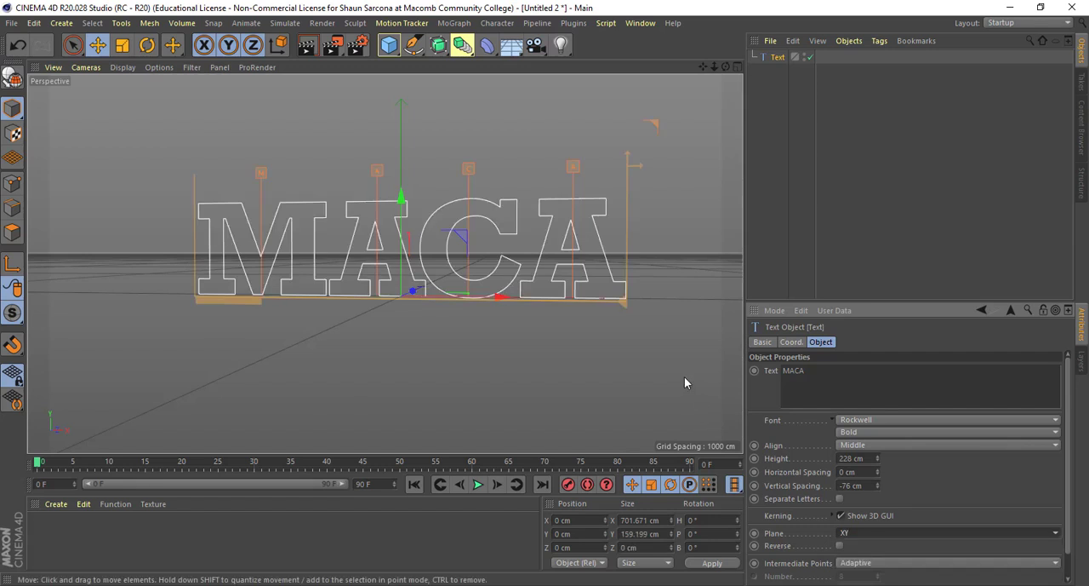
middle_drag(685, 376, 636, 364)
alt+drag(649, 327, 640, 310)
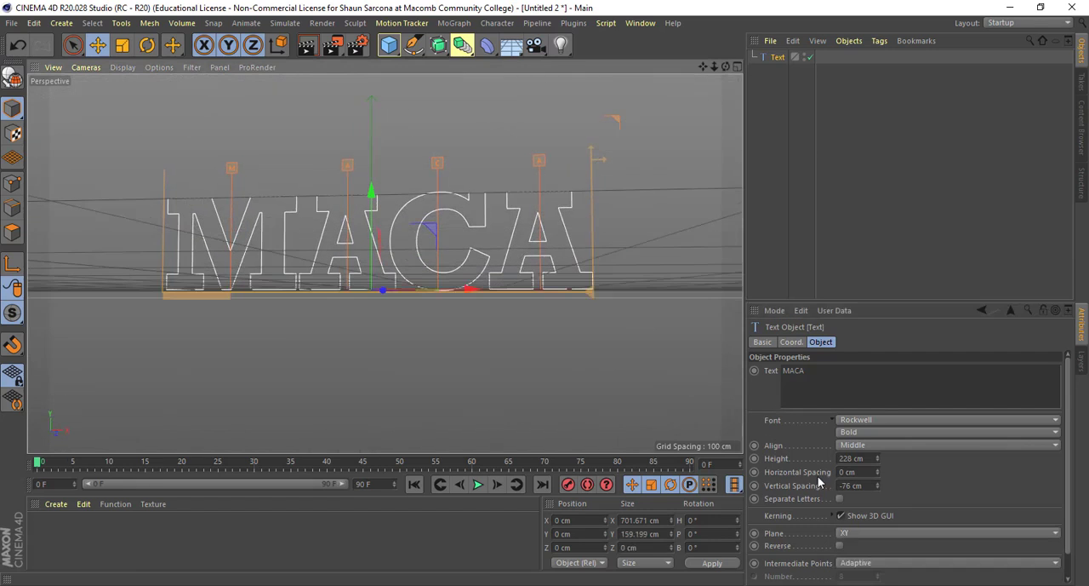
- Turn on the Reverse option for the MACA text spline
click(840, 546)
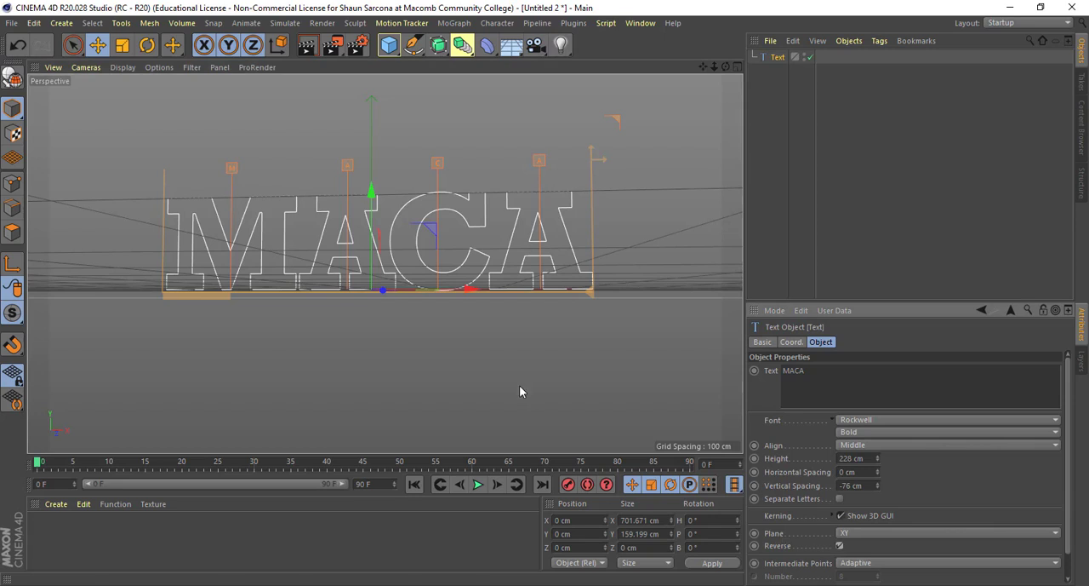
alt+drag(304, 211, 233, 224)
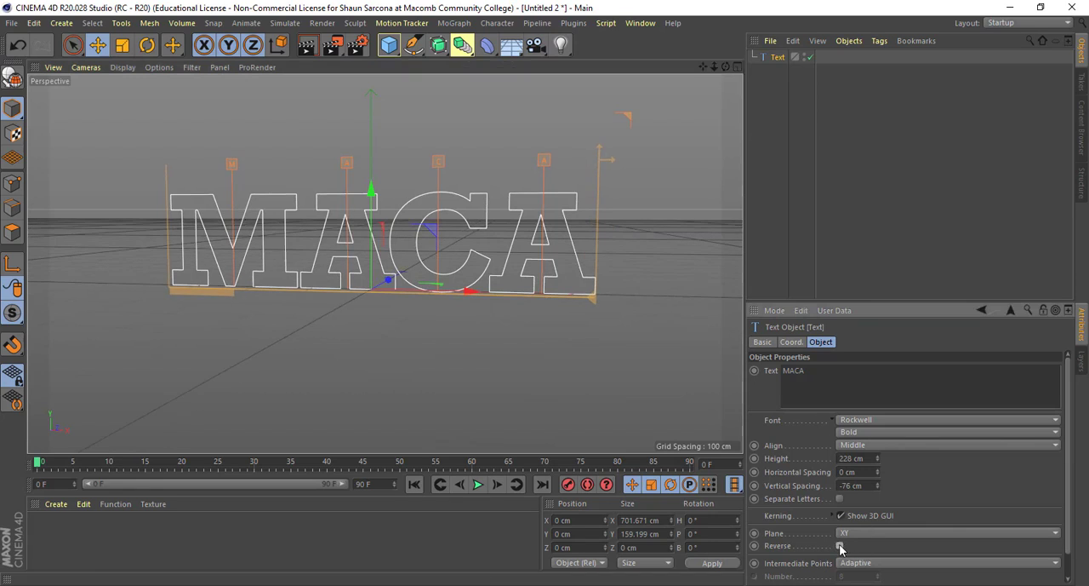
scroll(798, 552, down, 1)
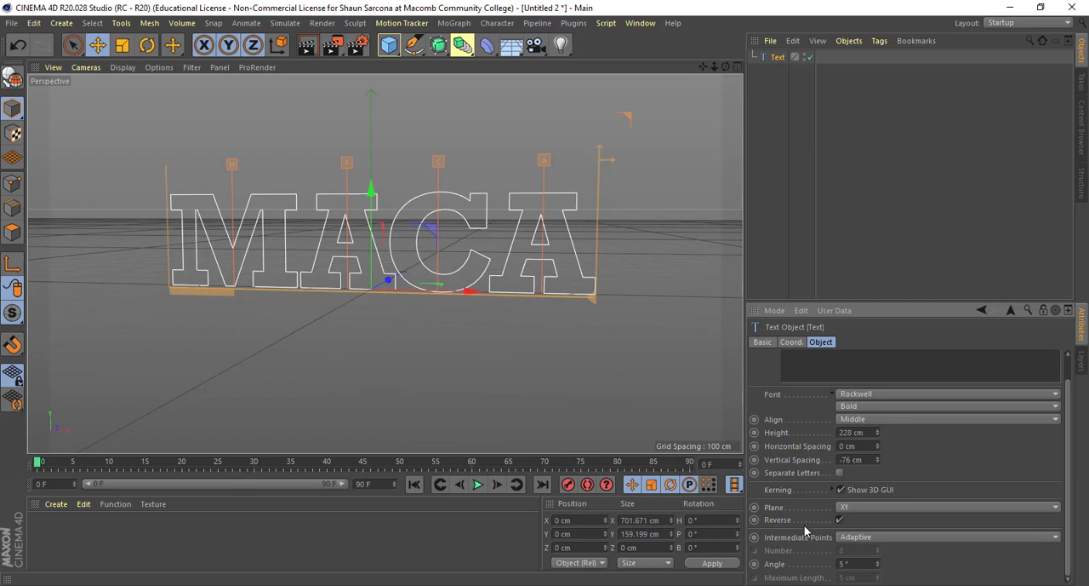
scroll(819, 543, up, 1)
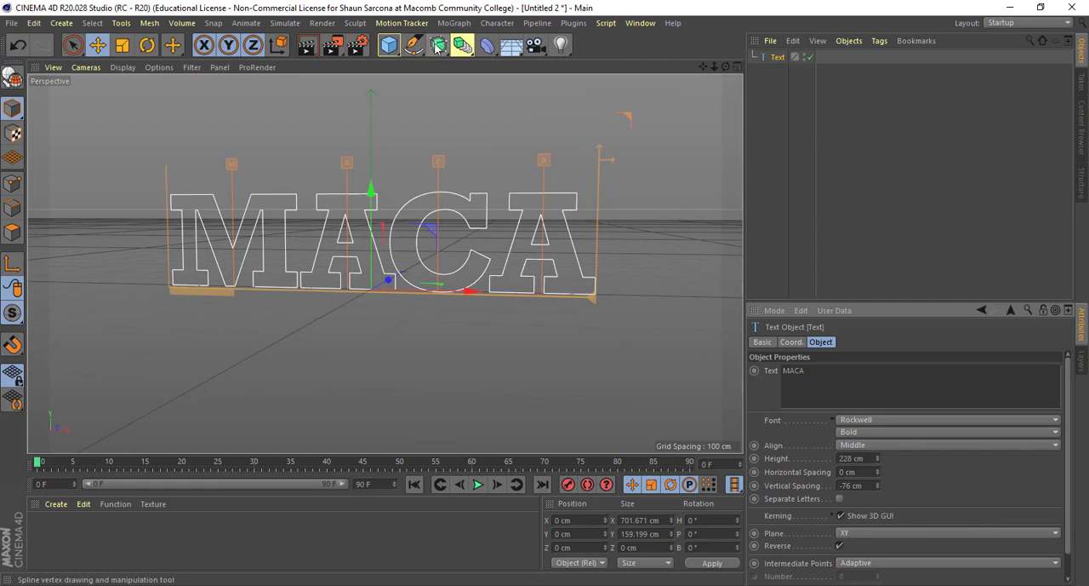
- Add an Extrude generator and make the MACA text spline its child
click(464, 47)
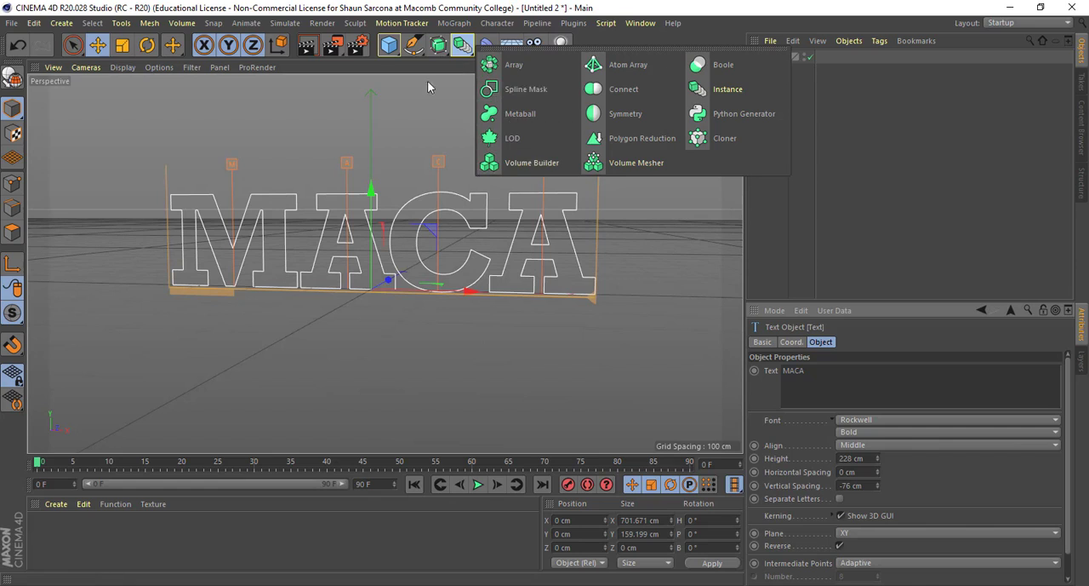
click(438, 45)
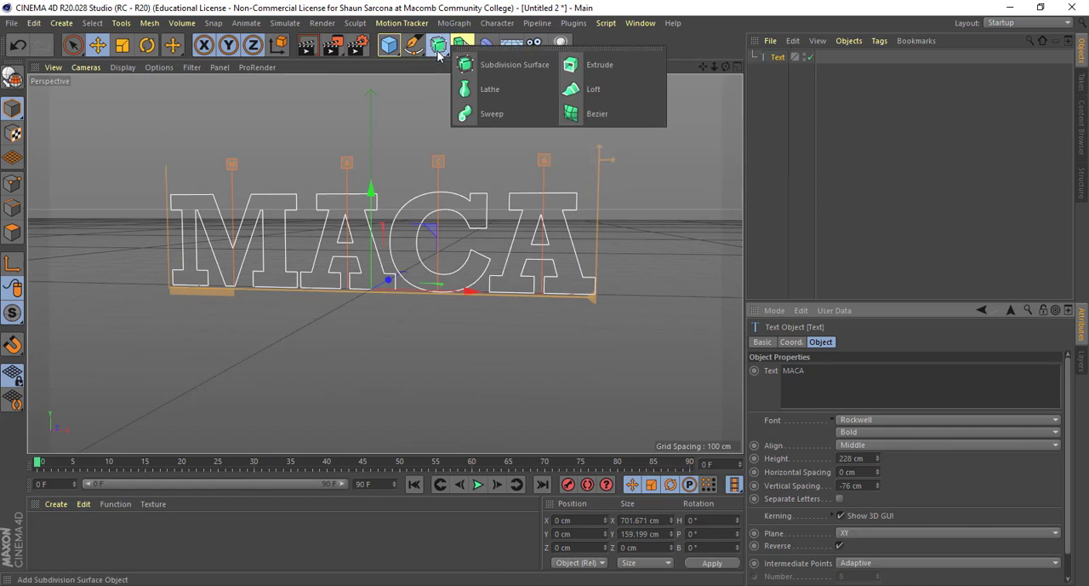
click(580, 73)
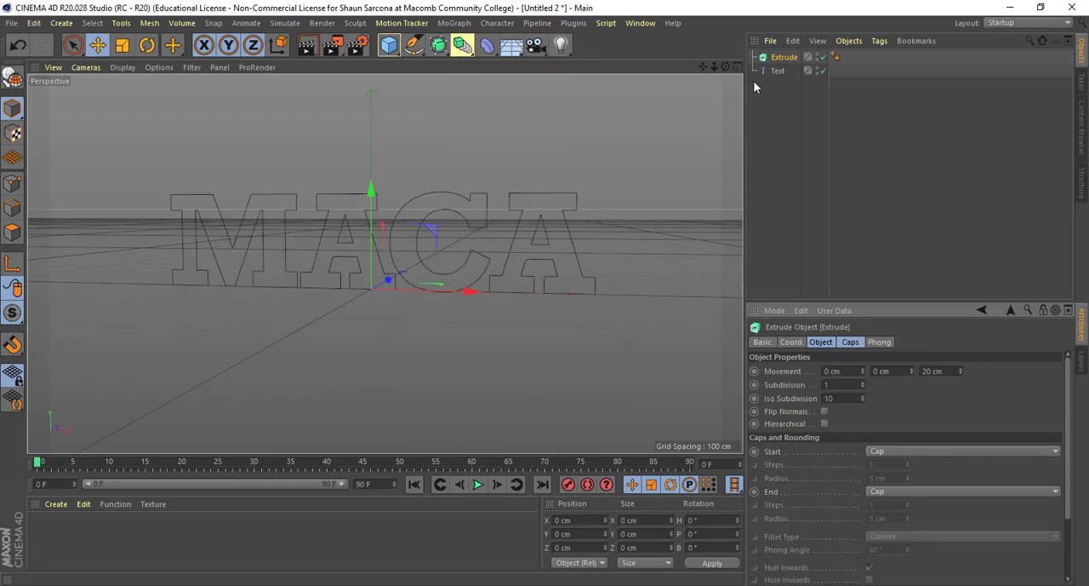
drag(781, 74, 783, 62)
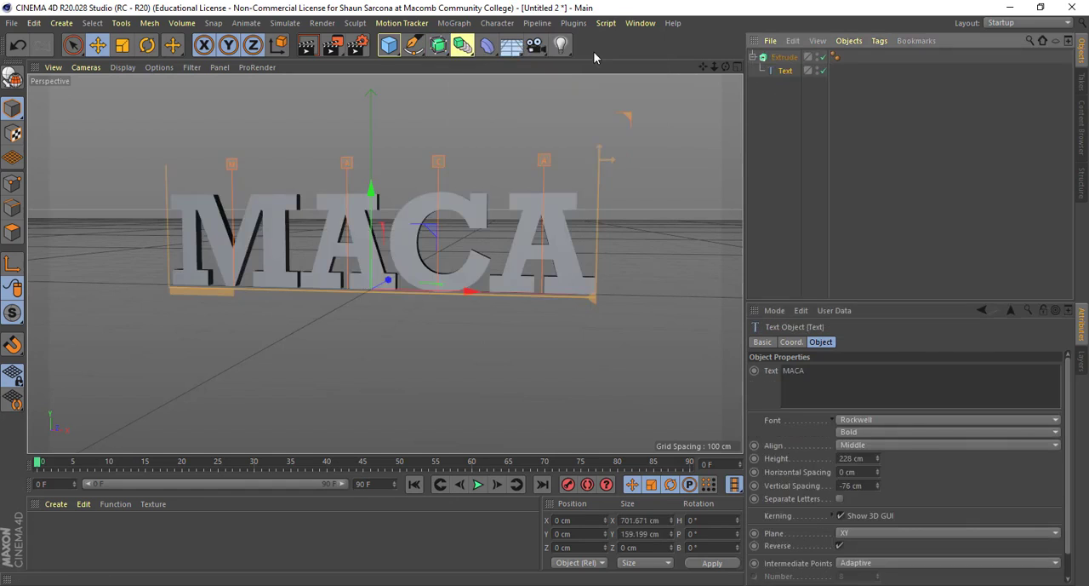
- Turn off the 3D kerning handles on the extruded MACA text
click(440, 47)
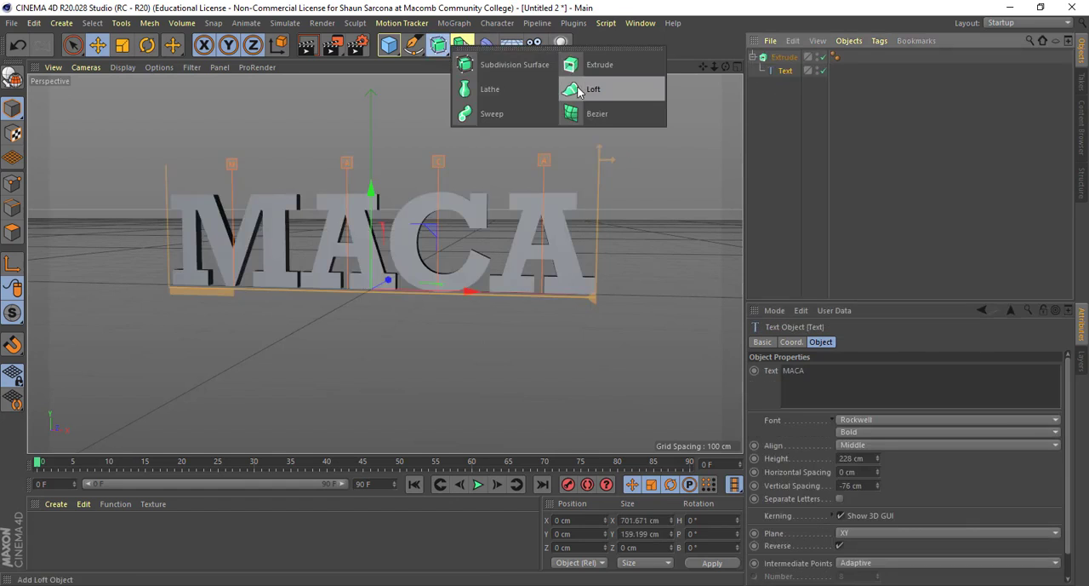
alt+drag(692, 172, 713, 139)
mouse_move(593, 232)
alt+mouse_down()
mouse_move(512, 223)
mouse_move(582, 225)
alt+mouse_up()
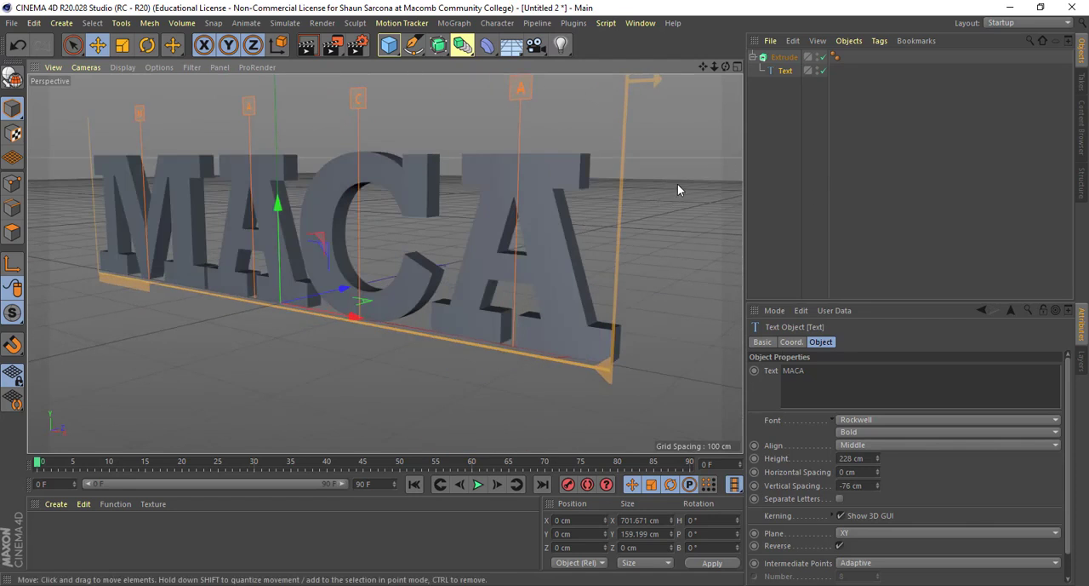
click(841, 515)
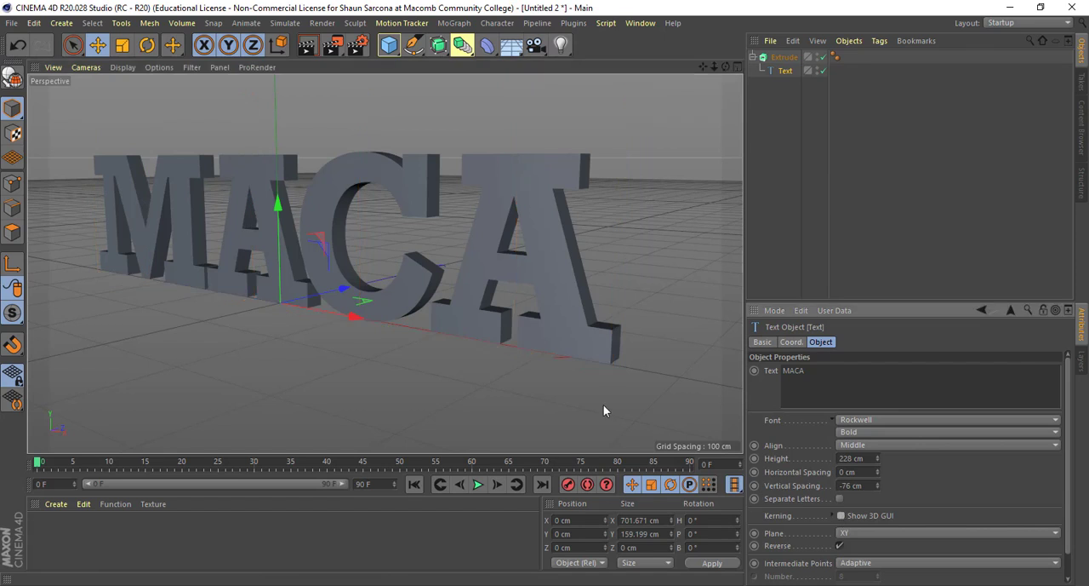
alt+drag(571, 352, 583, 380)
alt+drag(548, 367, 540, 370)
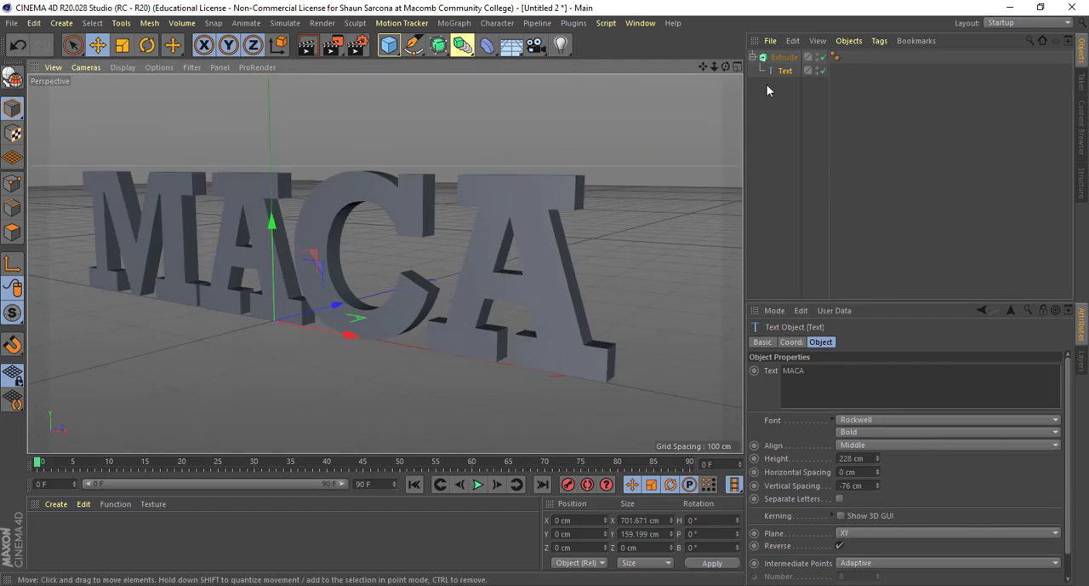
- Set the Extrude object's Z movement to 59 cm, its subdivision to 2 and its iso subdivision to 26
click(780, 59)
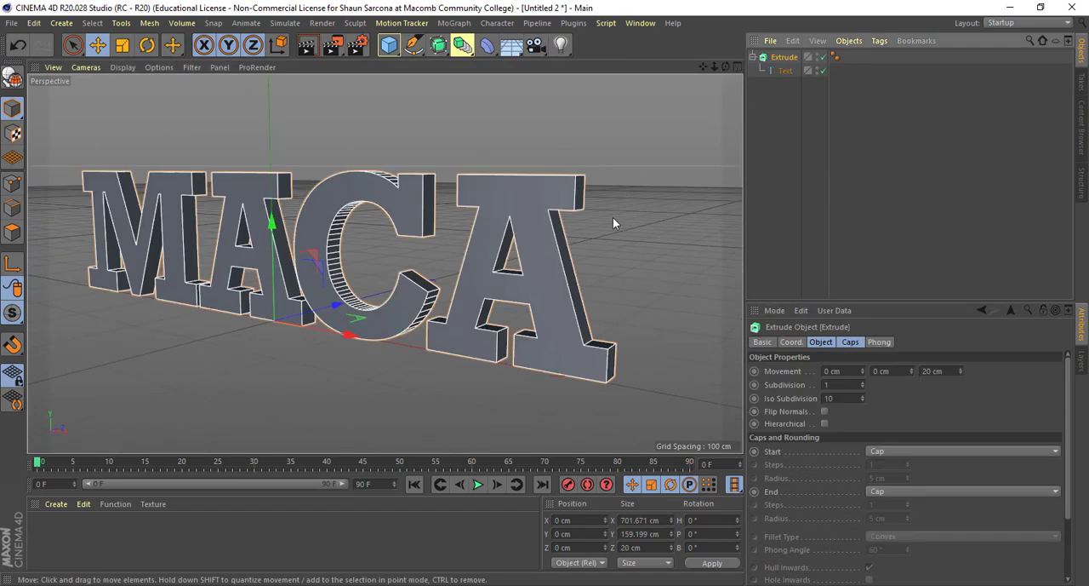
alt+drag(613, 218, 811, 359)
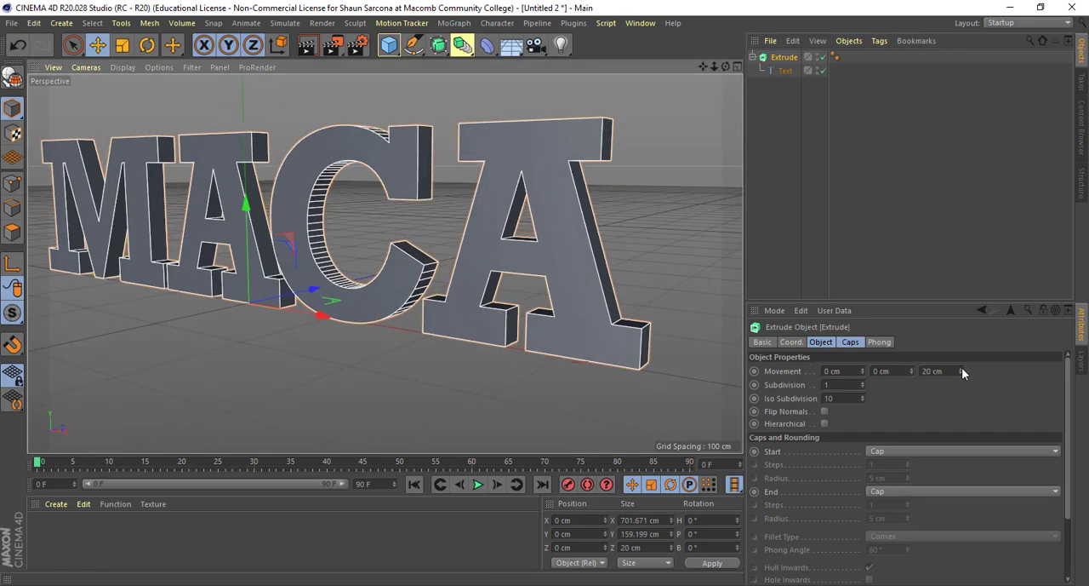
drag(961, 371, 862, 385)
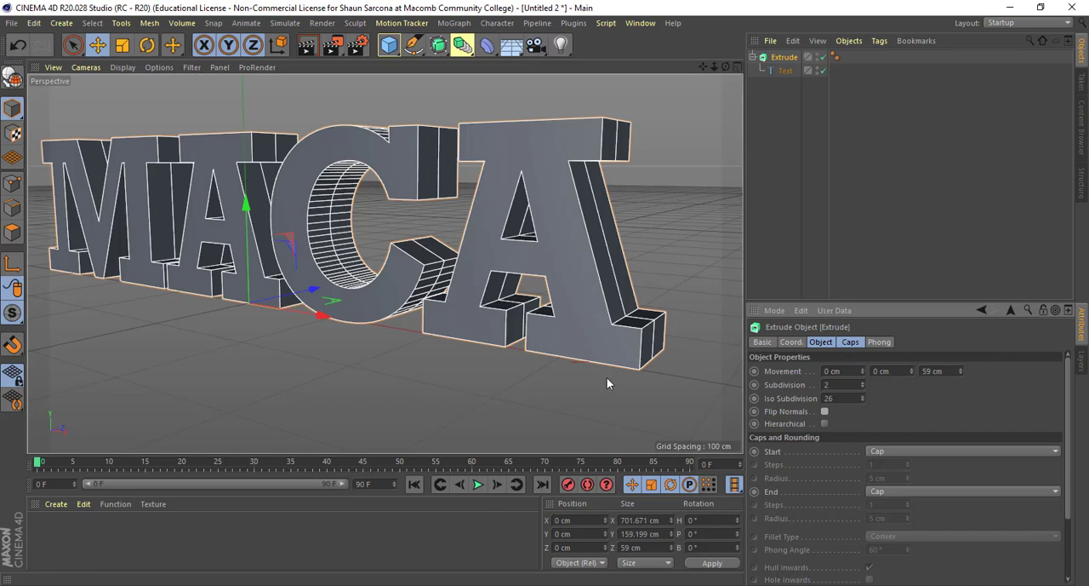
- Try the Fillet option for the Extrude object's start cap and return it to Cap
alt+drag(607, 377, 640, 359)
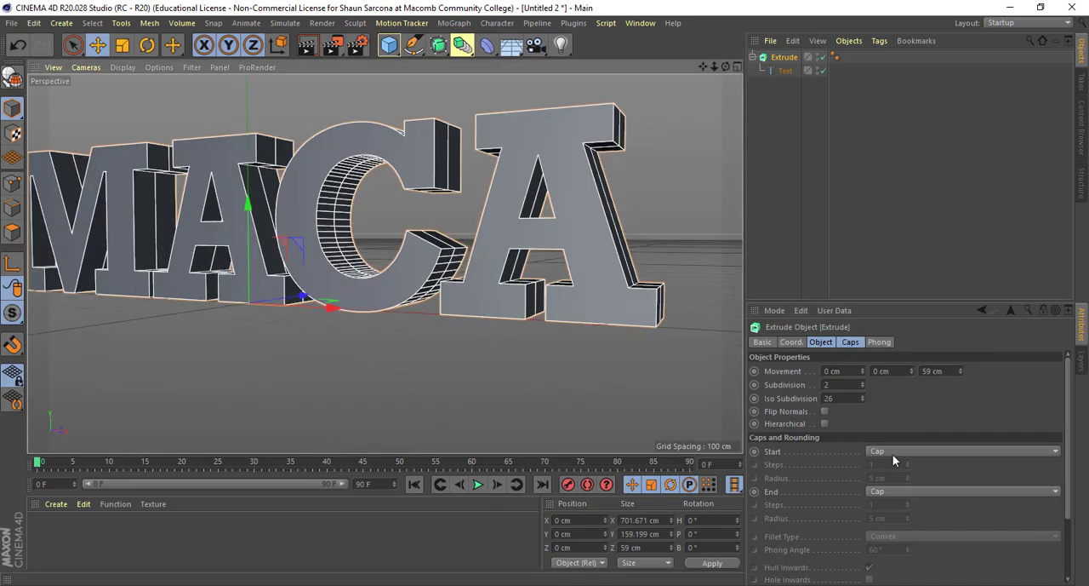
alt+drag(639, 345, 600, 343)
alt+right_drag(600, 343, 498, 353)
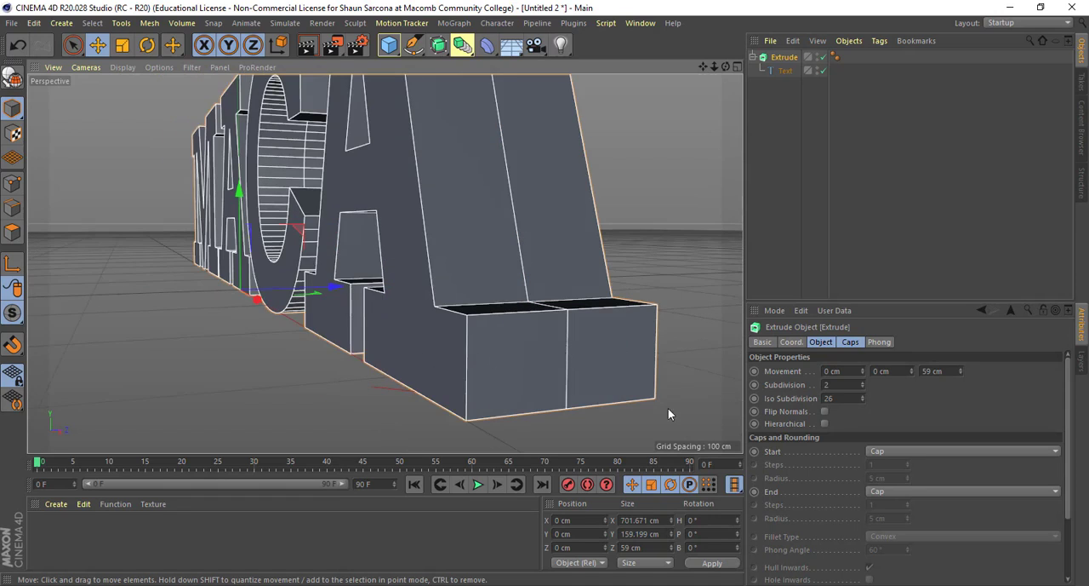
click(901, 450)
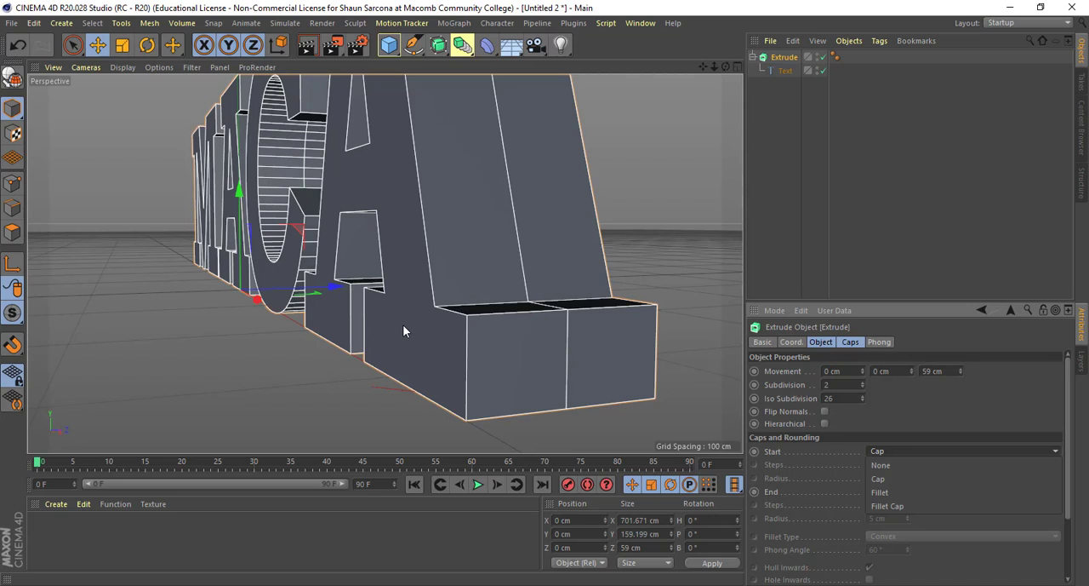
alt+drag(539, 337, 496, 330)
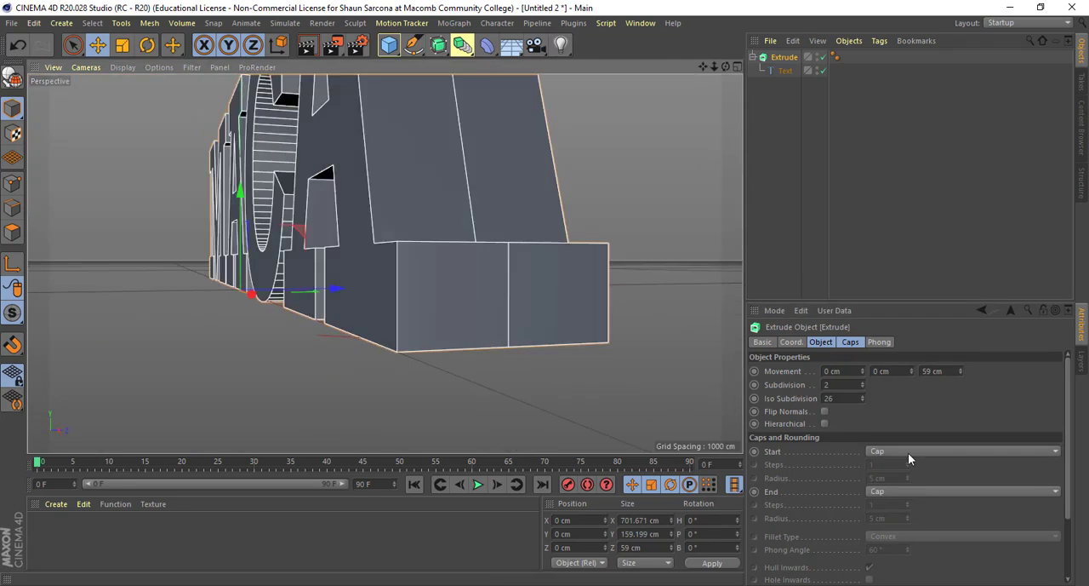
click(908, 453)
click(907, 492)
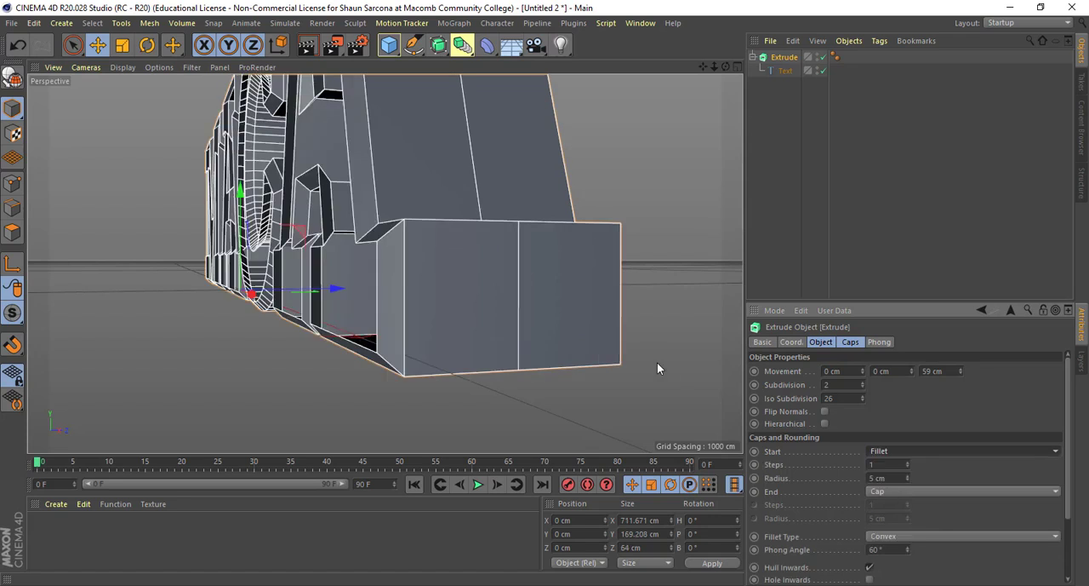
scroll(666, 356, up, 5)
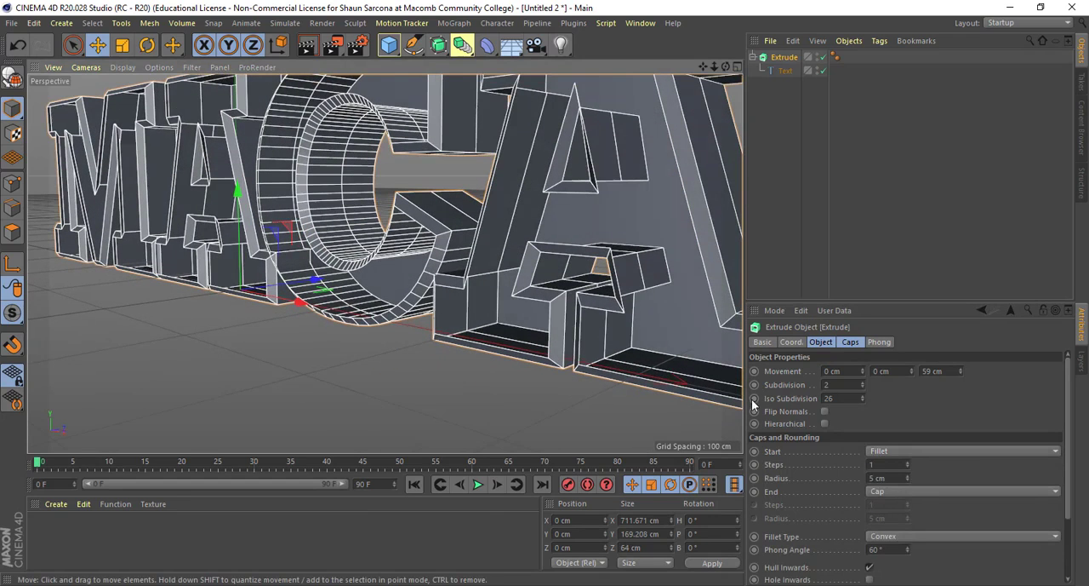
click(904, 453)
click(908, 482)
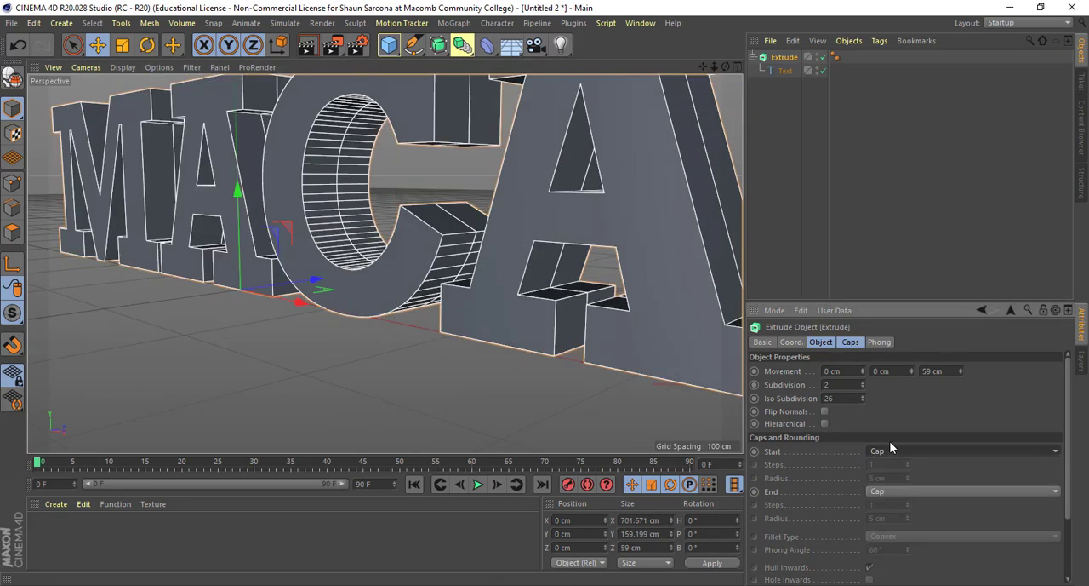
- Set the Extrude object's start cap to Fillet Cap and check the bevel on the letters' front edges
click(902, 451)
click(900, 507)
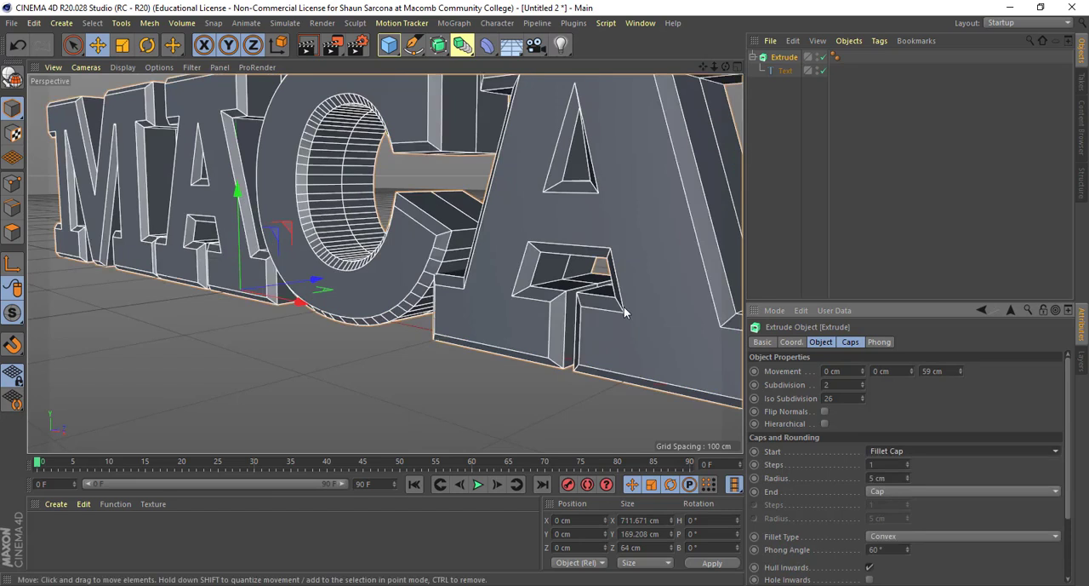
alt+drag(624, 309, 585, 313)
alt+right_drag(585, 309, 462, 291)
alt+drag(463, 291, 482, 324)
alt+right_drag(493, 330, 565, 315)
alt+drag(565, 315, 464, 297)
alt+right_drag(464, 297, 690, 364)
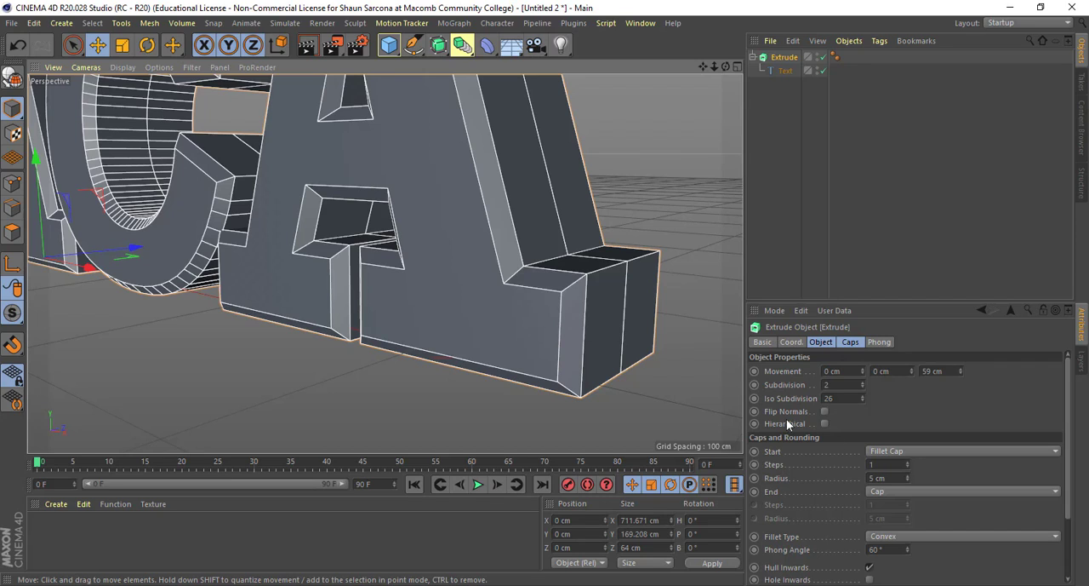
- Set the start cap's fillet radius to 1 cm with 3 steps
click(890, 478)
text(1)
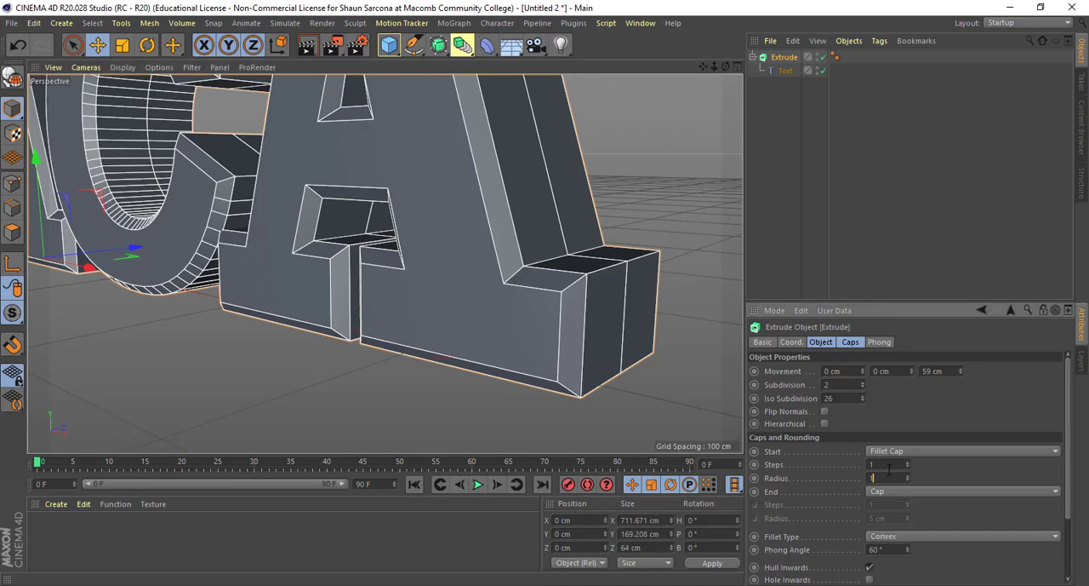
double_click(890, 466)
text(3)
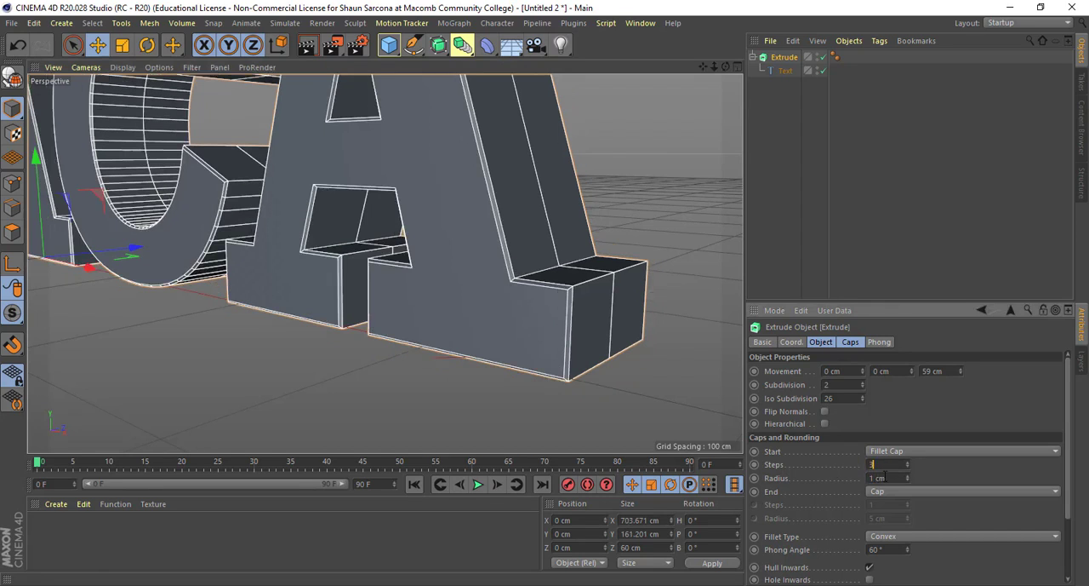
key(Tab)
alt+drag(605, 349, 321, 382)
alt+right_drag(320, 382, 370, 382)
alt+drag(370, 382, 331, 379)
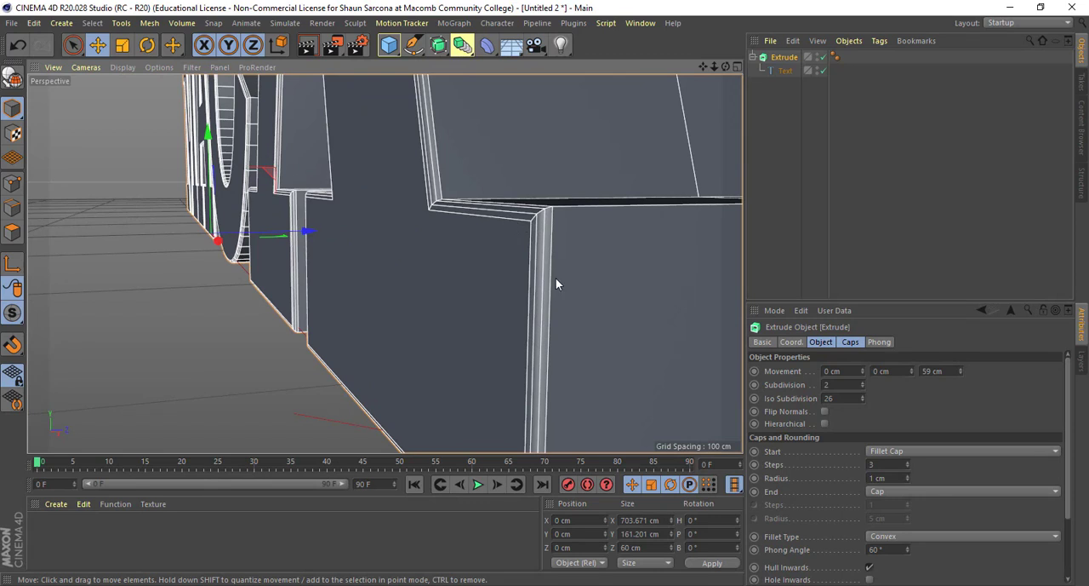
- Set the Extrude object's end cap to Fillet Cap with 3 steps and a 1 cm radius
click(908, 492)
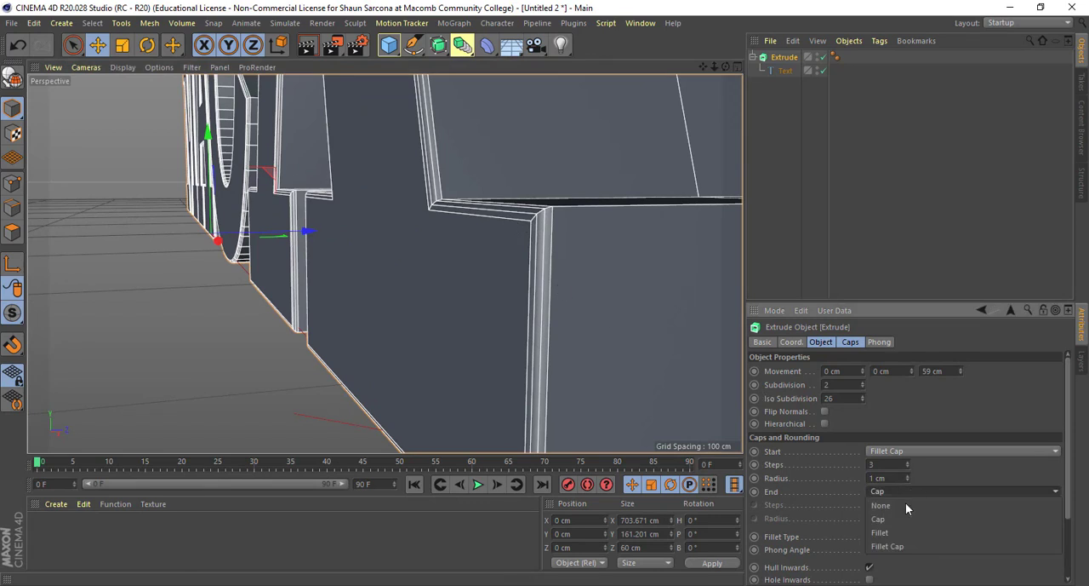
click(904, 546)
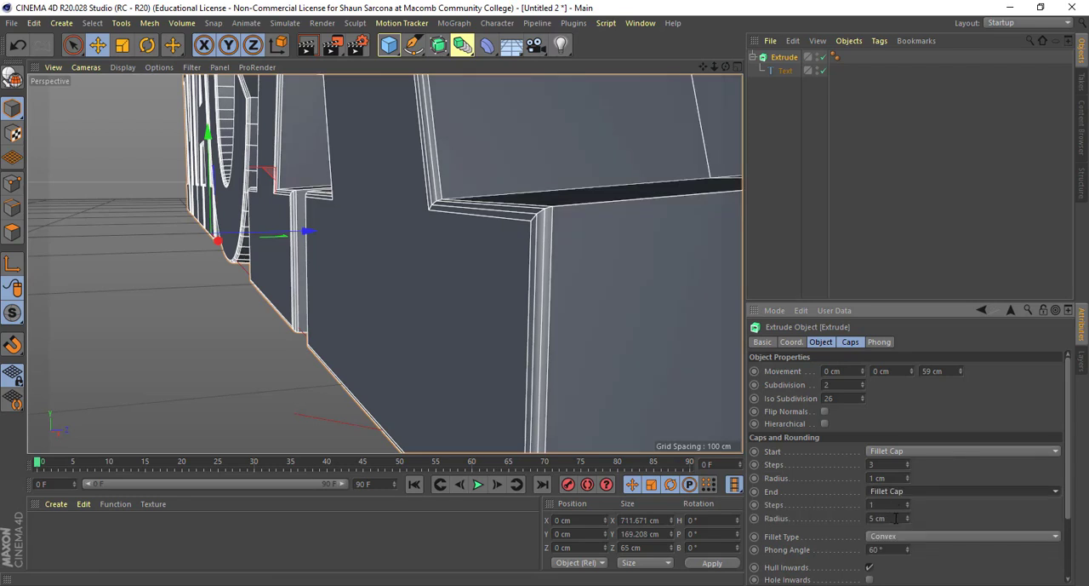
click(890, 518)
text(2)
key(Tab)
key(shift+Tab)
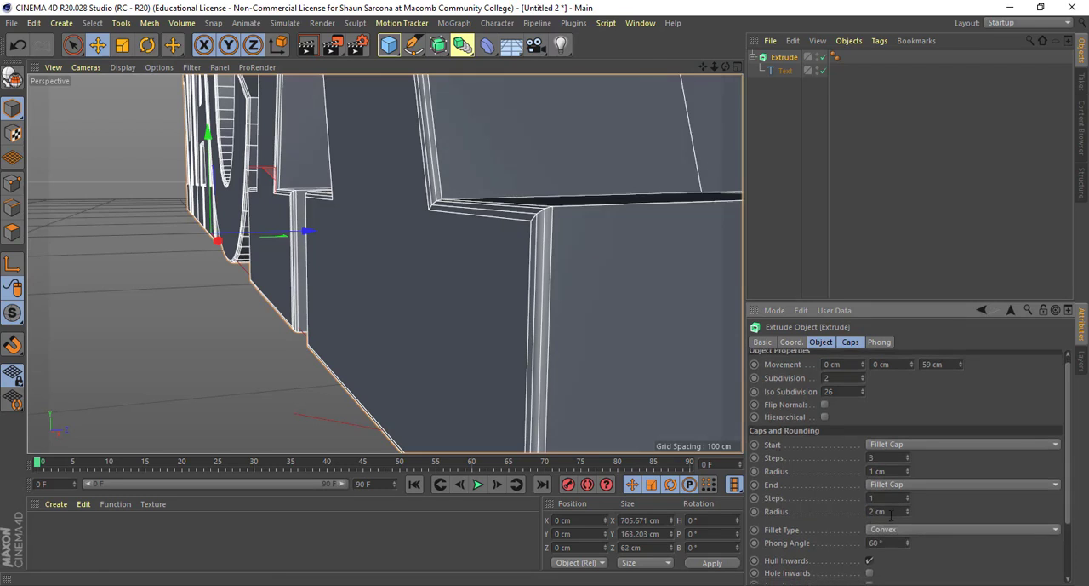
text(1)
key(shift+Tab)
text(3)
key(Tab)
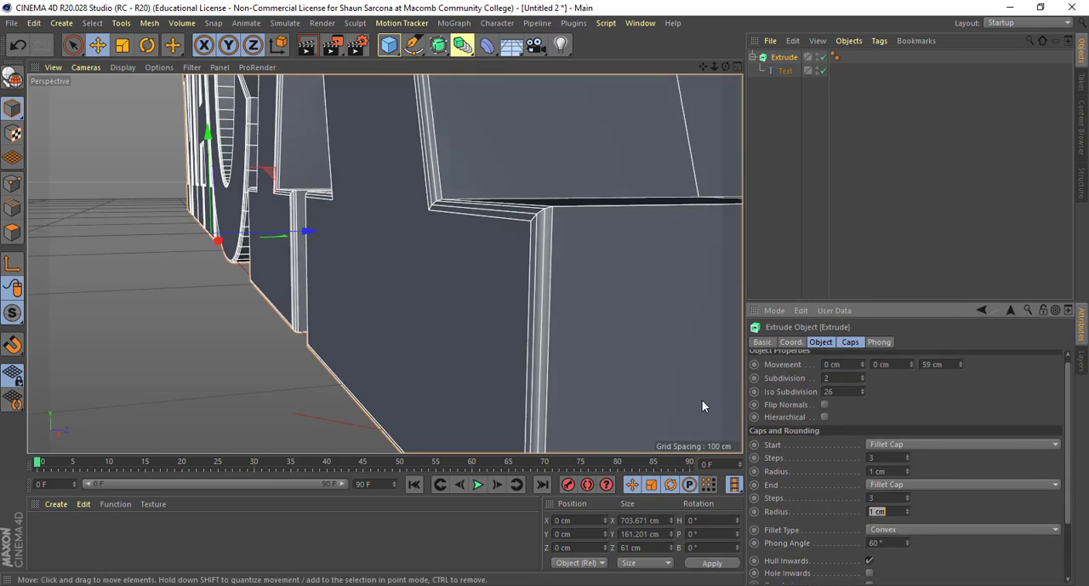
- Examine the remaining cap settings and the rounded front edge of the final A up close
alt+right_drag(646, 387, 558, 376)
alt+drag(558, 376, 643, 372)
alt+middle_drag(557, 368, 516, 373)
drag(898, 512, 836, 497)
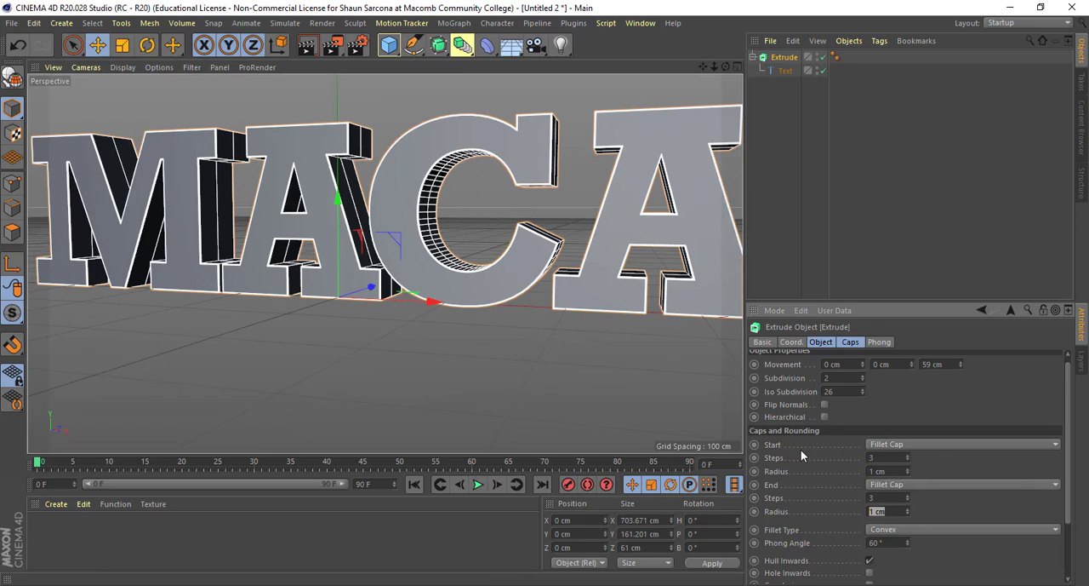
scroll(833, 492, down, 3)
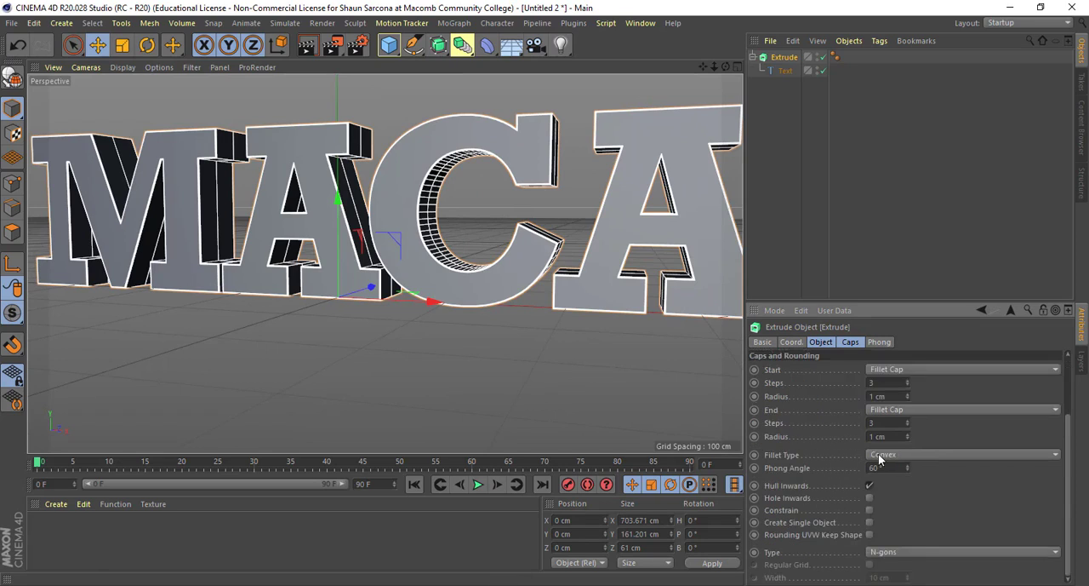
alt+drag(575, 364, 481, 357)
alt+middle_drag(481, 350, 438, 350)
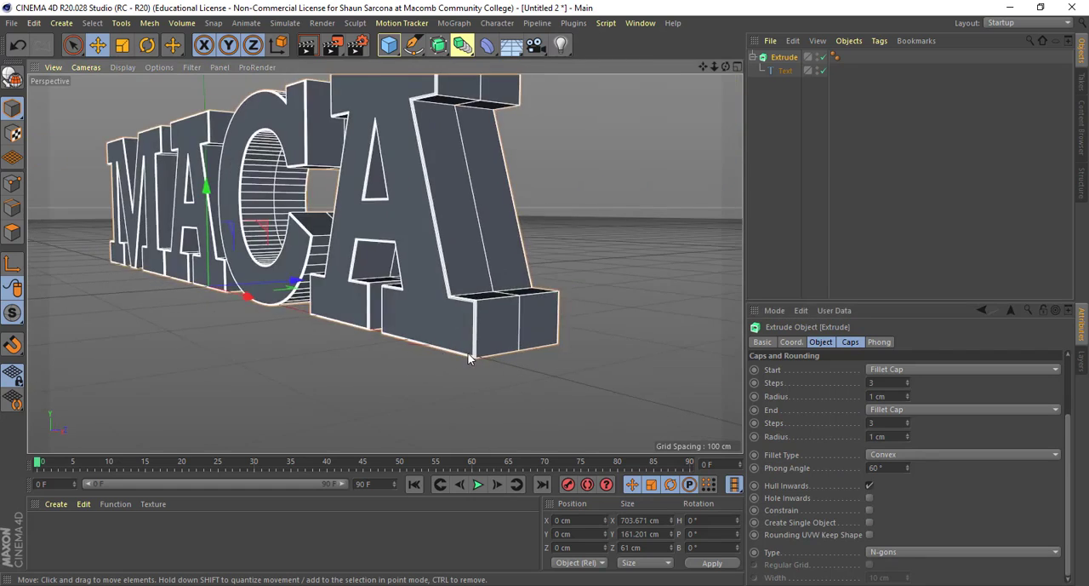
alt+right_drag(437, 350, 534, 344)
alt+middle_drag(534, 344, 497, 368)
alt+right_drag(524, 368, 850, 368)
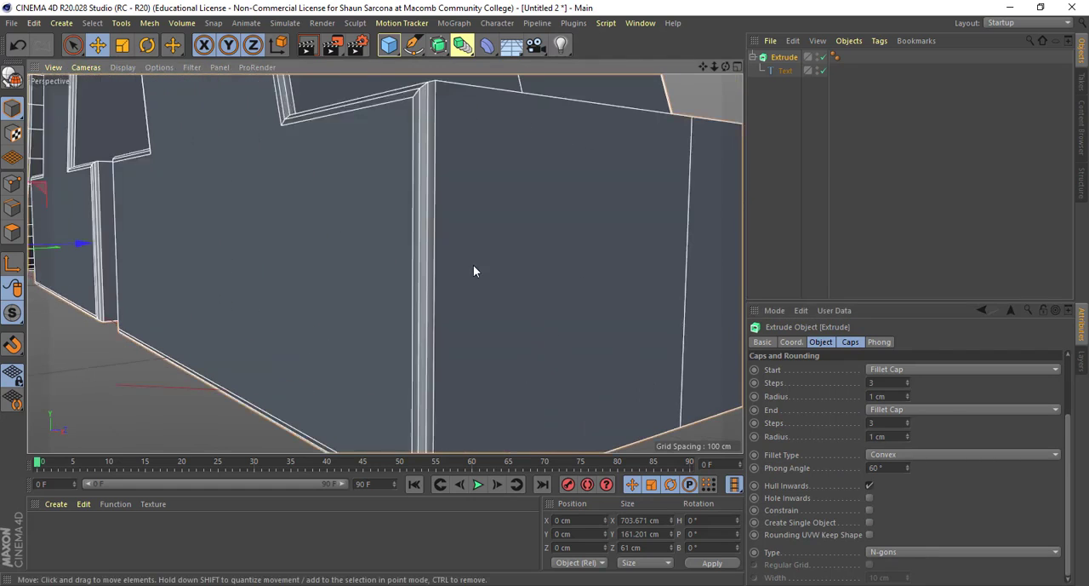
- Try the Linear and Concave fillet types on the letters' edges
click(936, 456)
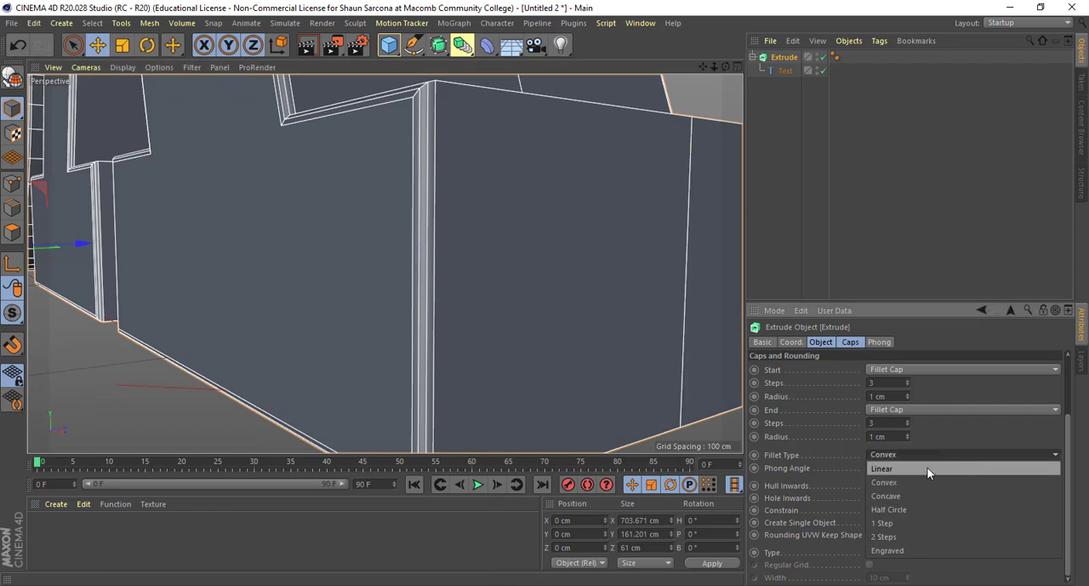
click(882, 468)
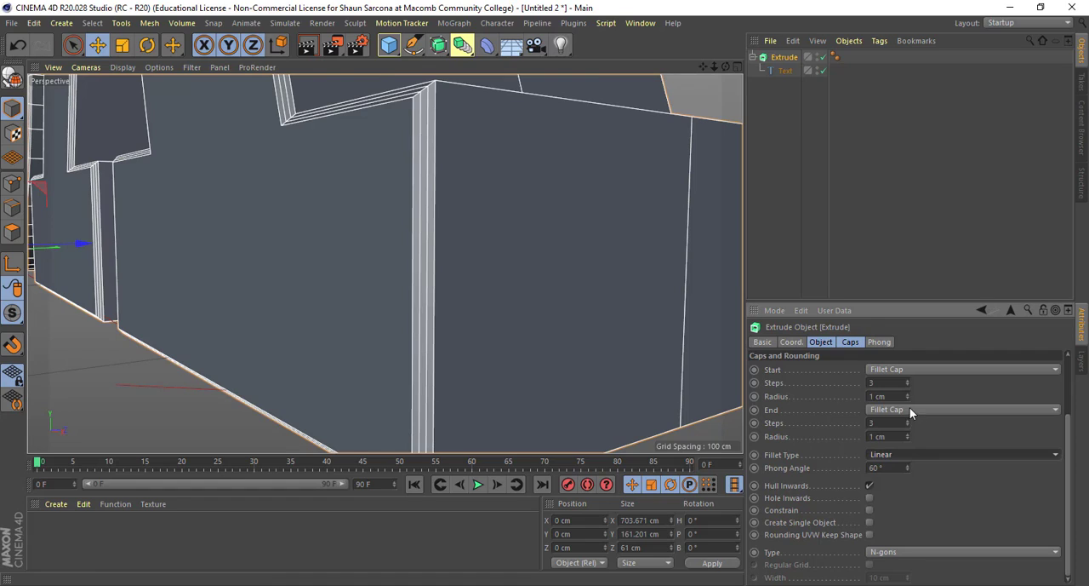
click(910, 409)
click(818, 444)
click(917, 454)
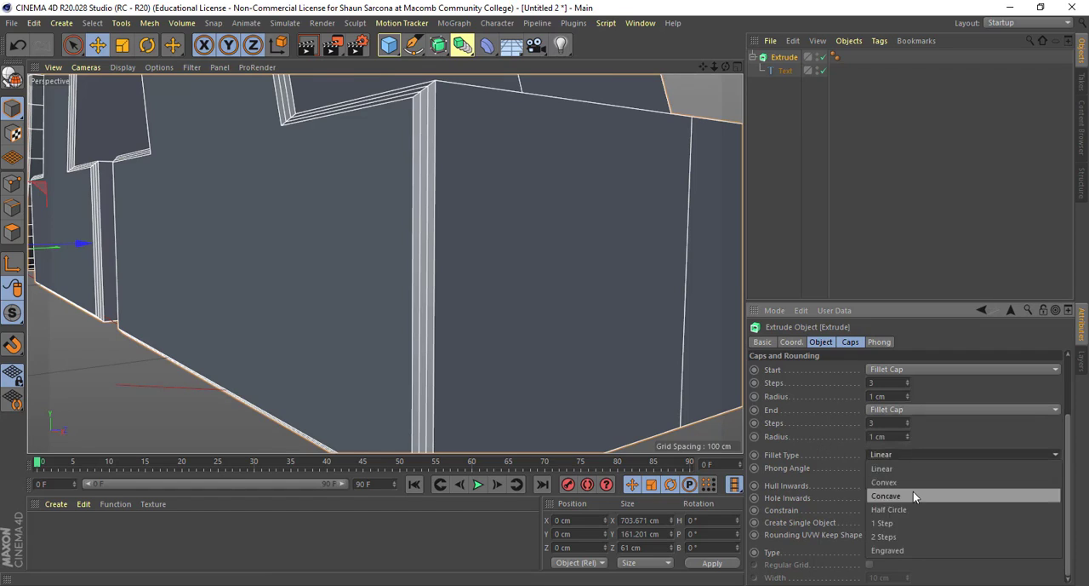
click(914, 493)
- Set the fillet type to 2 Steps and inspect the stepped front edge of the final A
click(919, 460)
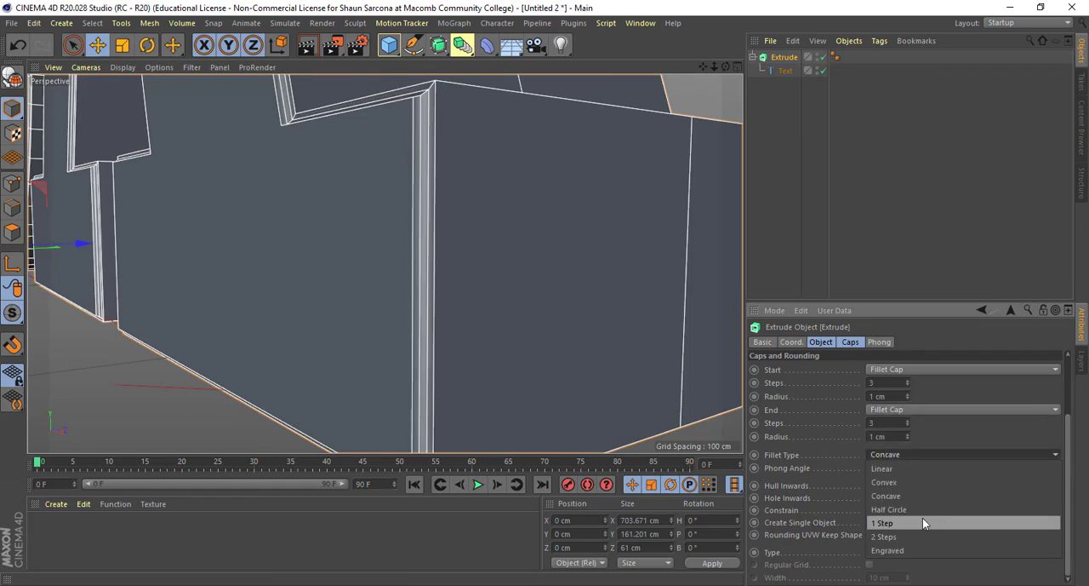
click(923, 527)
scroll(549, 358, up, 8)
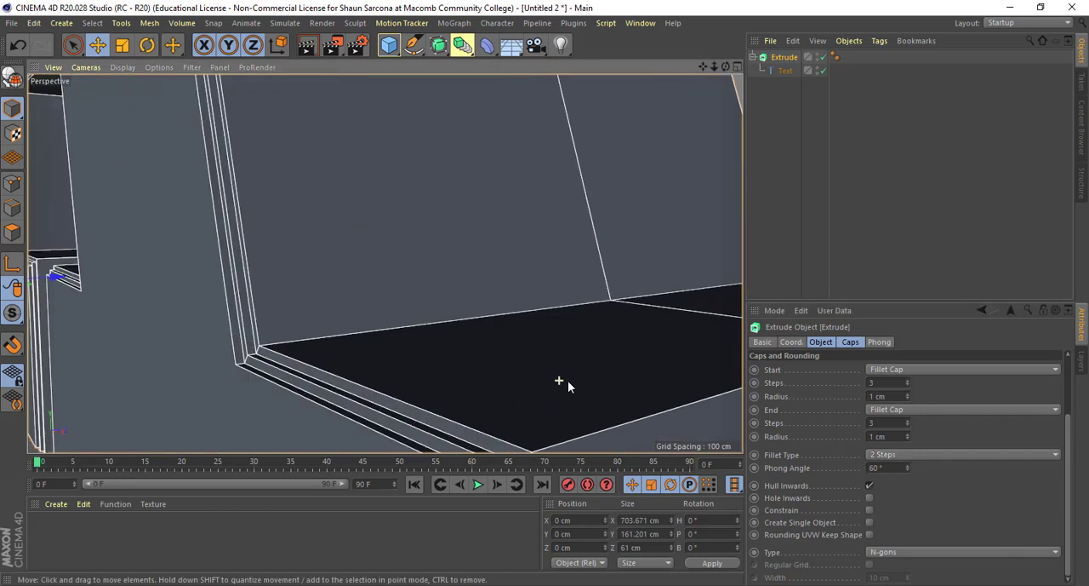
alt+middle_drag(568, 380, 576, 372)
scroll(593, 376, up, 2)
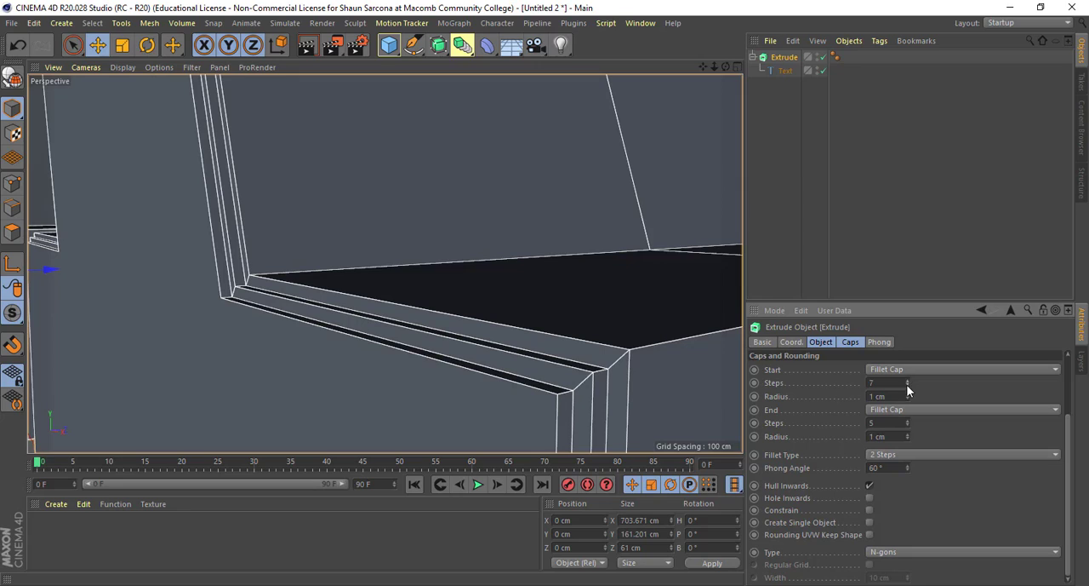
- Set the fillet steps of both the start and end caps to 3
double_click(873, 384)
text(3)
key(Tab)
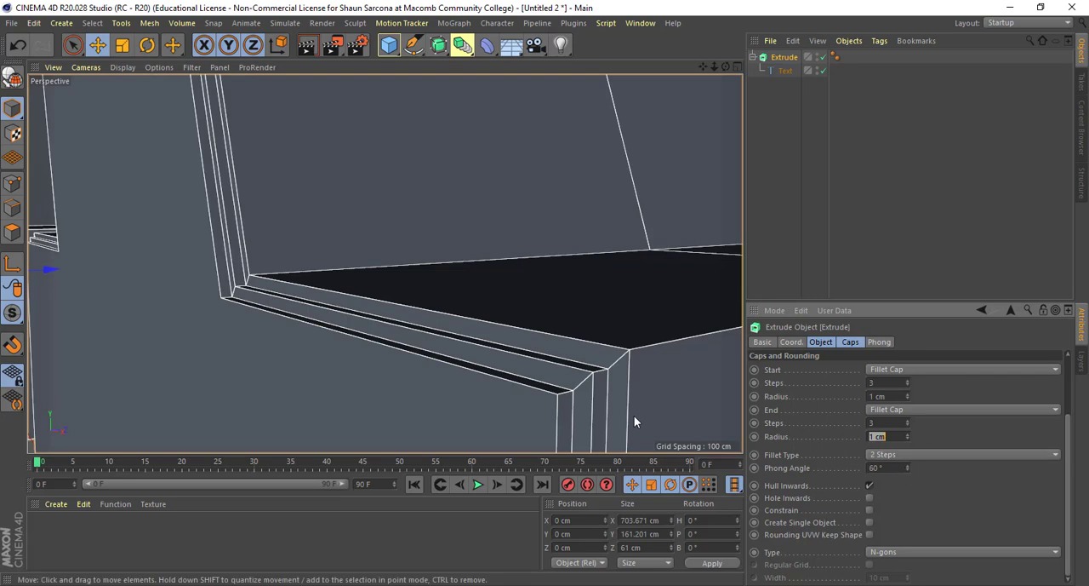
- Toggle Hull Inwards off and back on to compare the fillet direction on the final A's outer edges
scroll(634, 415, down, 10)
scroll(538, 423, up, 6)
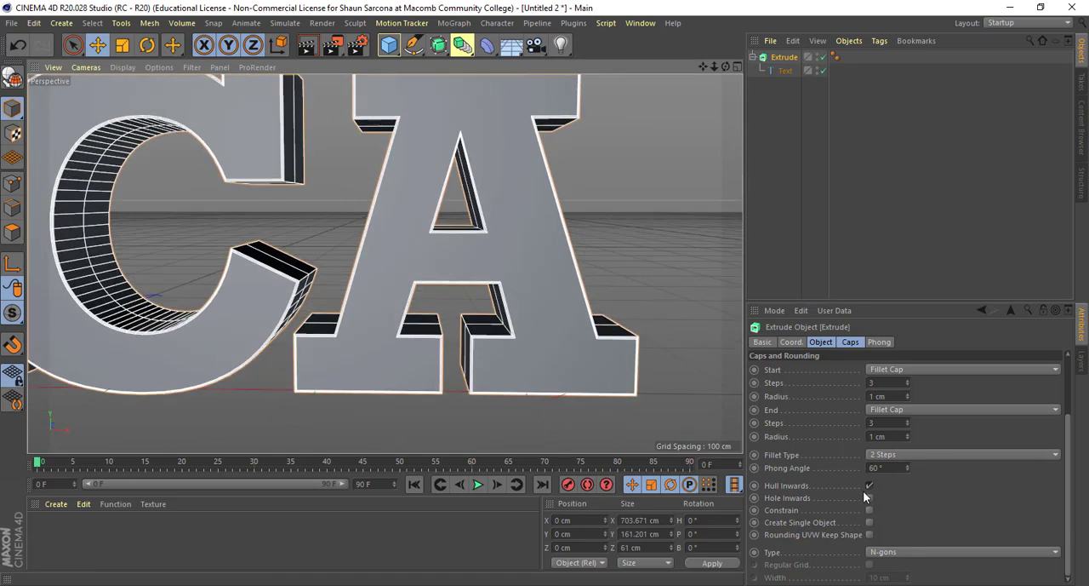
click(870, 484)
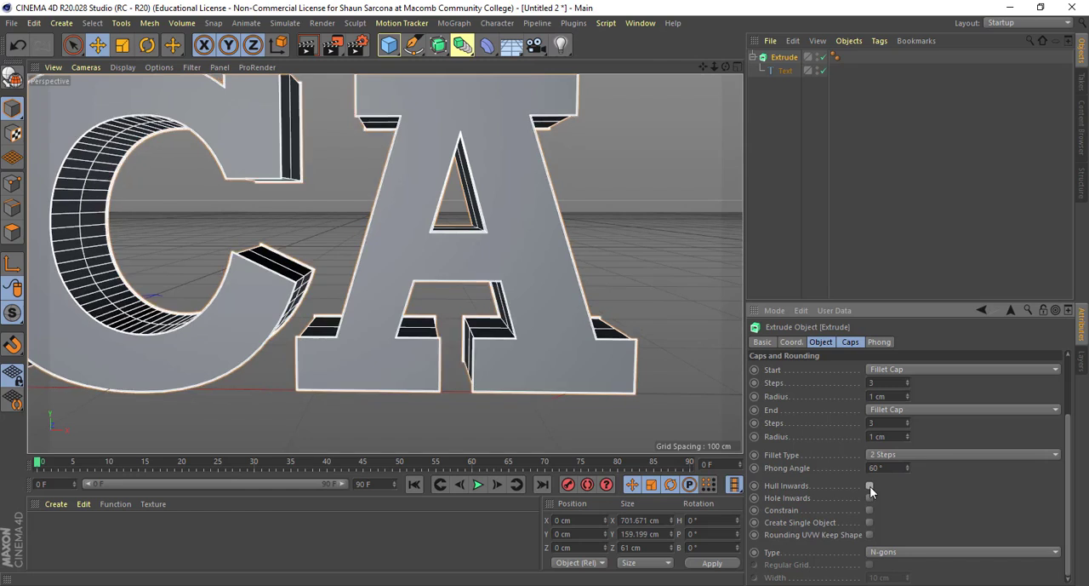
click(870, 485)
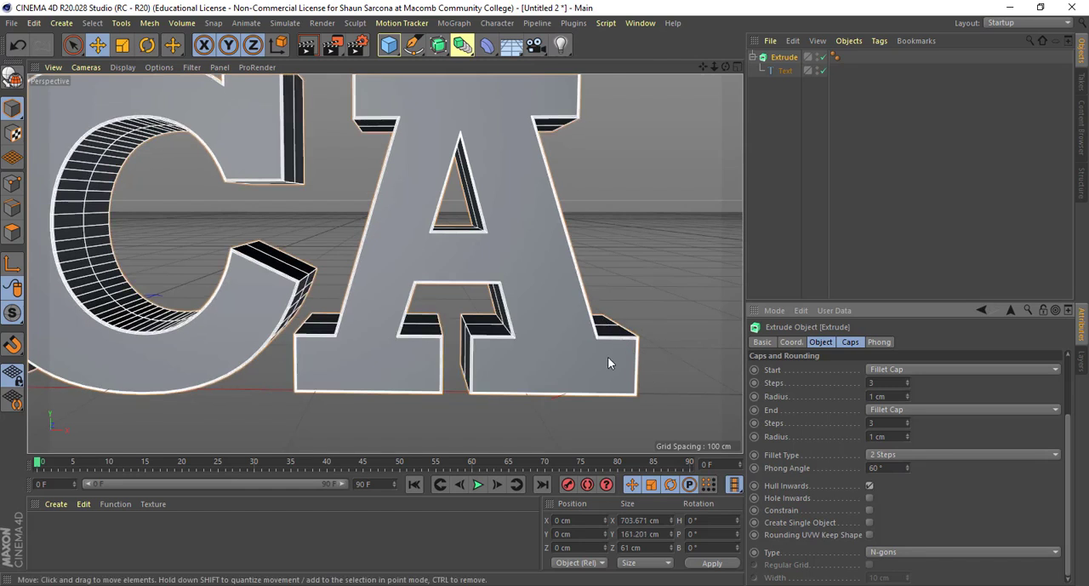
alt+drag(608, 357, 580, 298)
alt+middle_drag(580, 299, 554, 248)
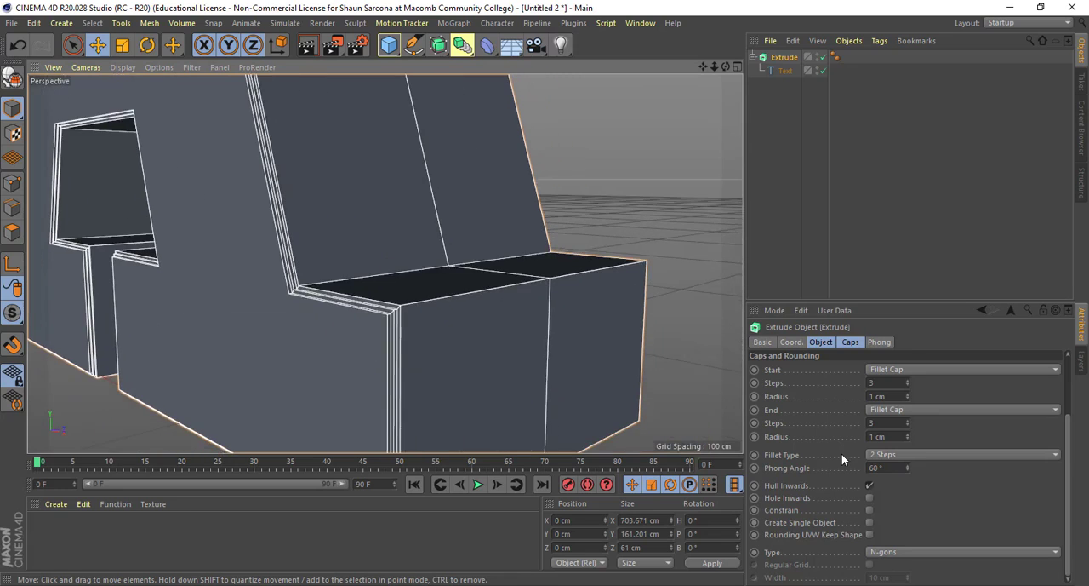
click(869, 485)
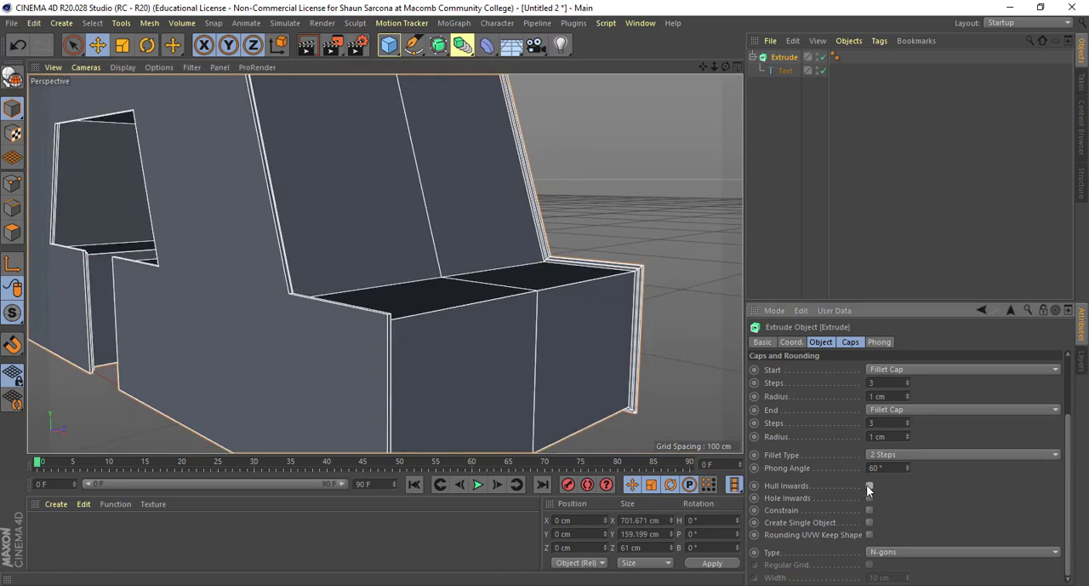
click(869, 485)
alt+drag(556, 396, 606, 415)
alt+middle_drag(606, 414, 580, 453)
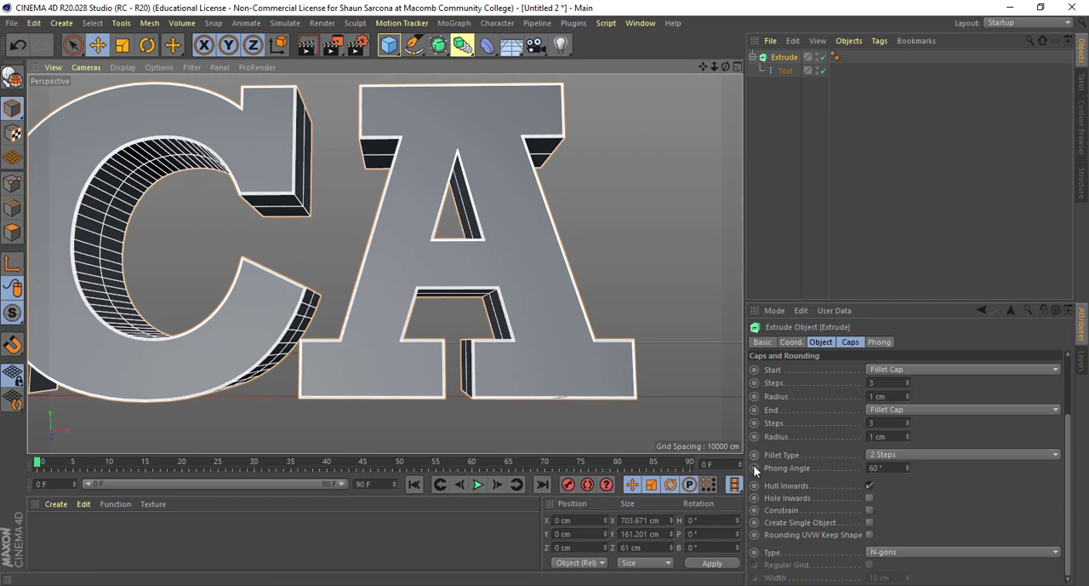
- Toggle Hole Inwards and Constrain on and back off to compare their effect on the letters
click(869, 499)
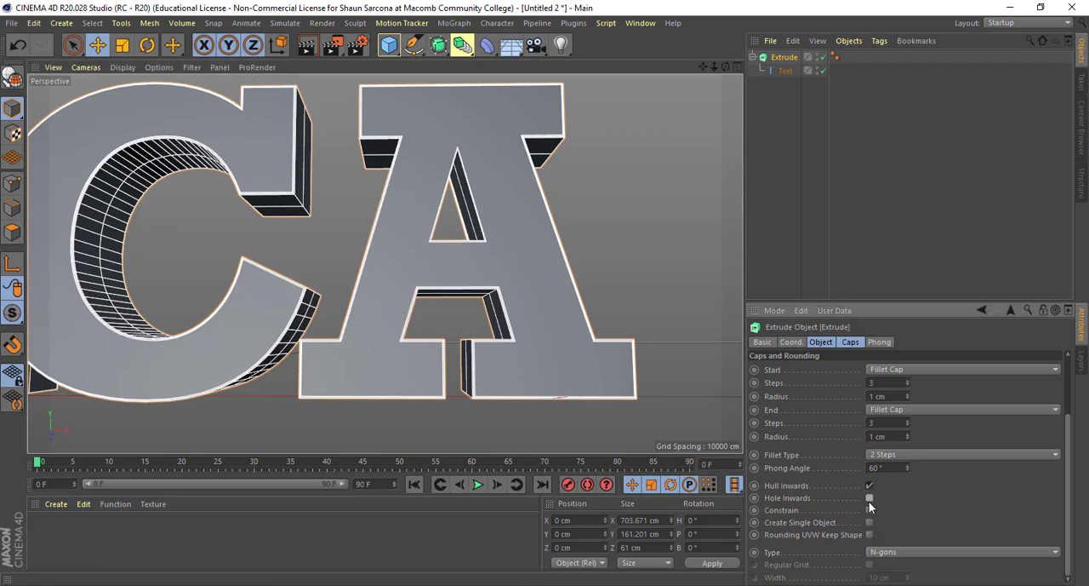
click(869, 500)
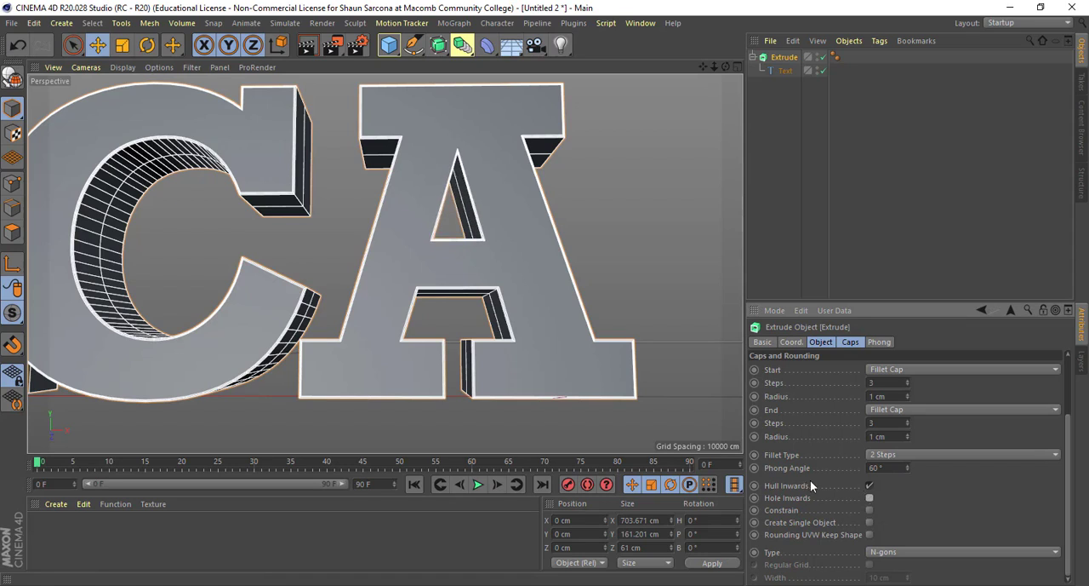
click(868, 510)
click(868, 510)
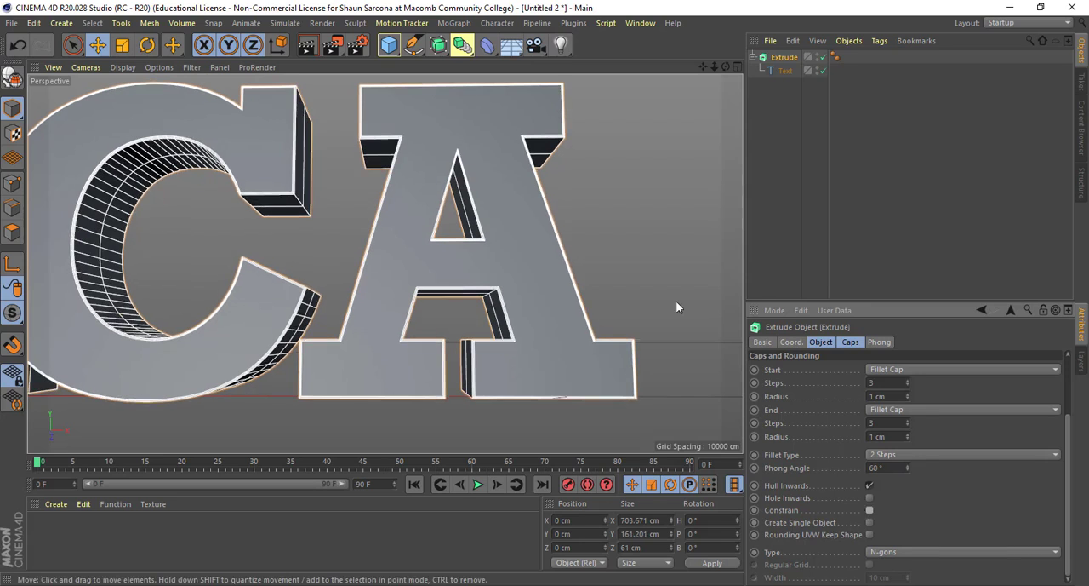
- Select the Text spline, disable the Extrude object, and view the bare outline of the last letters in the Front view
alt+right_drag(674, 300, 636, 284)
alt+drag(635, 284, 591, 288)
click(779, 73)
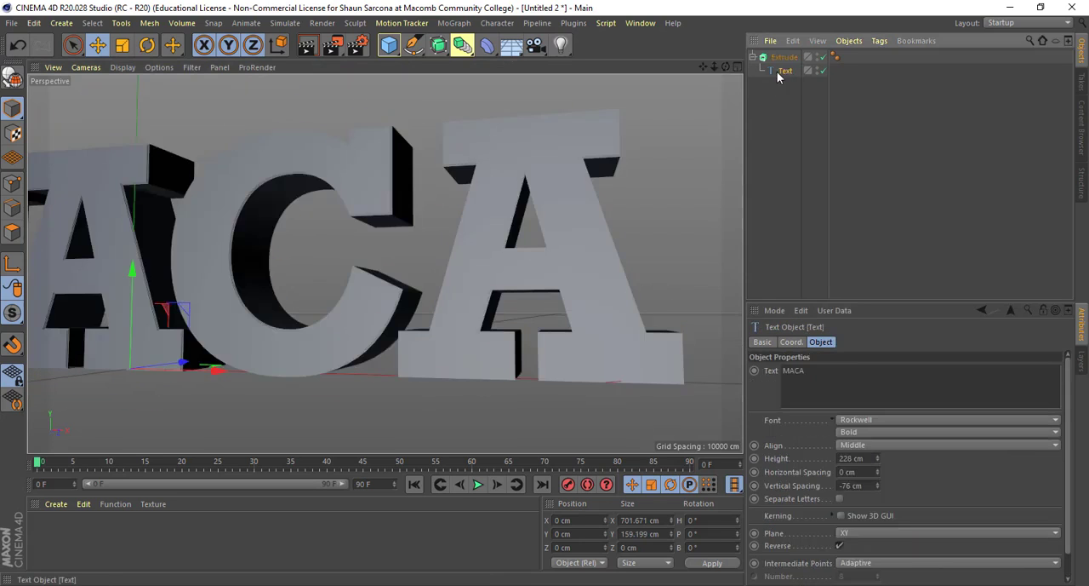
alt+drag(688, 154, 644, 173)
click(822, 57)
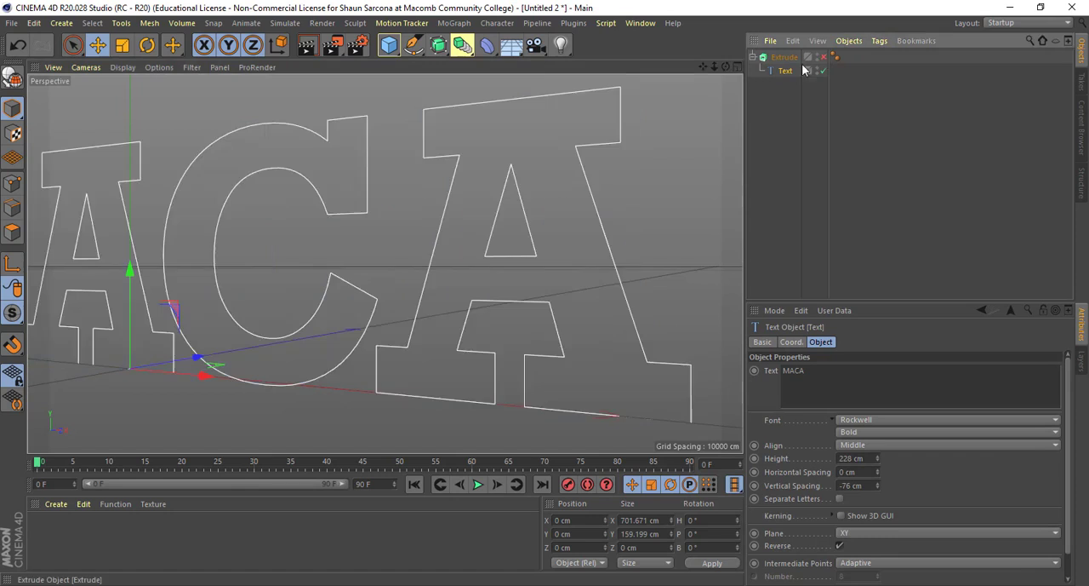
middle_click(590, 177)
middle_click(528, 320)
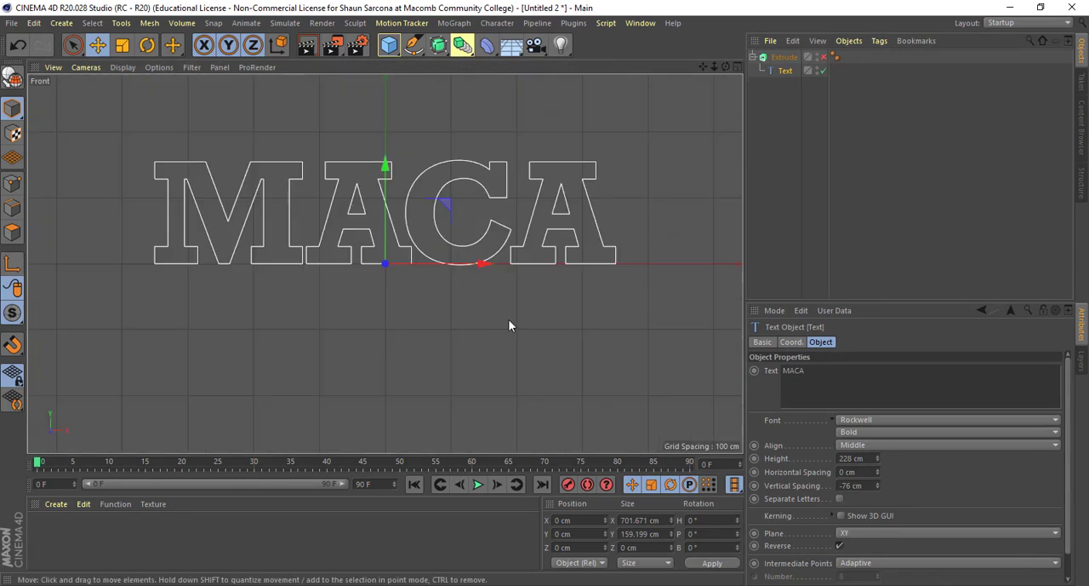
scroll(517, 306, up, 5)
alt+middle_drag(523, 324, 446, 339)
scroll(444, 337, up, 2)
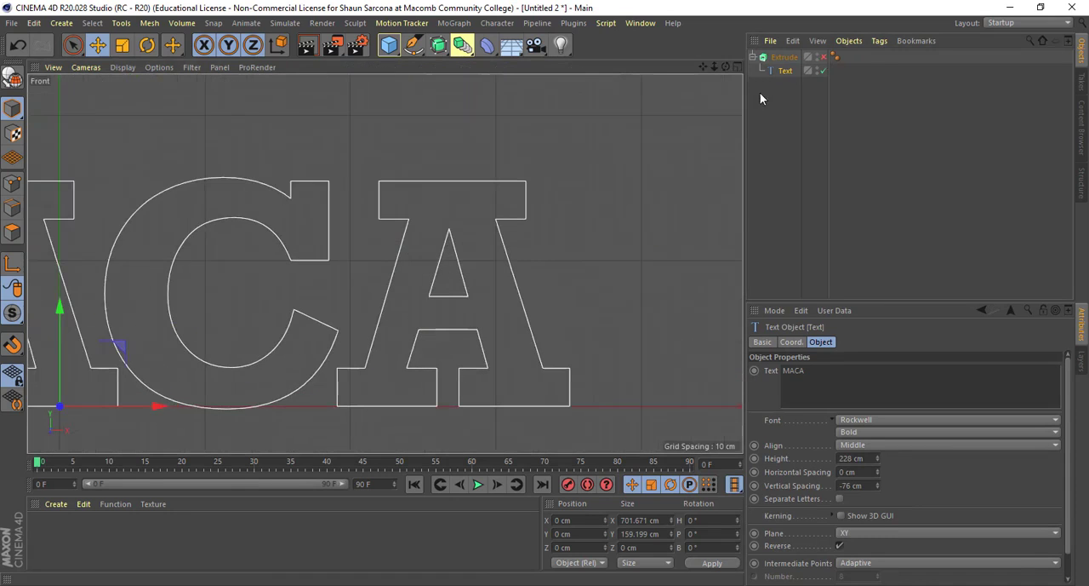
- Re-enable the Extrude object and inspect the upper outer corner of the final A's crossbar serif in the Front view
click(822, 57)
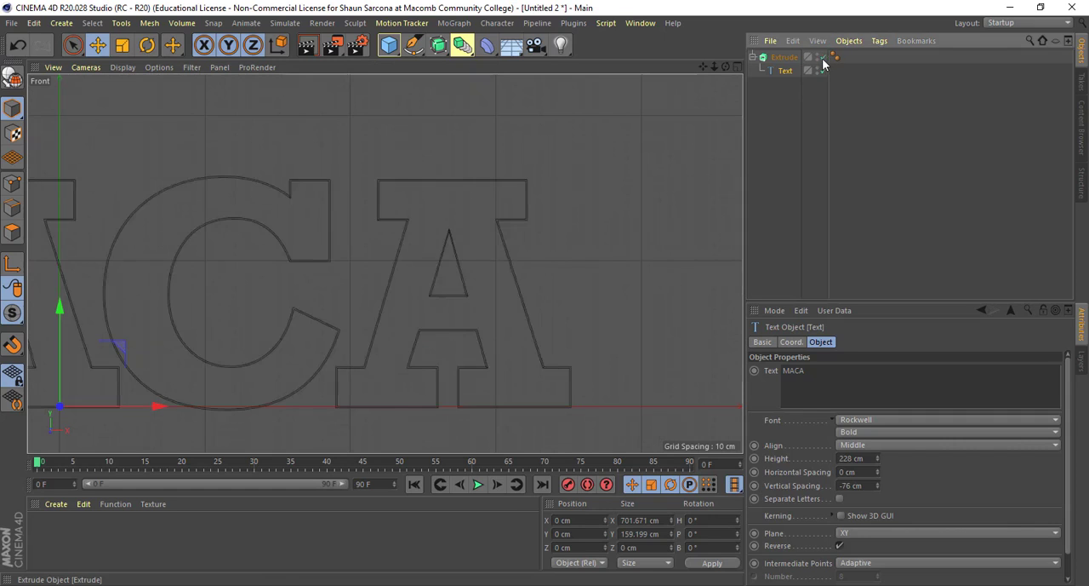
click(822, 57)
click(822, 57)
scroll(527, 161, up, 8)
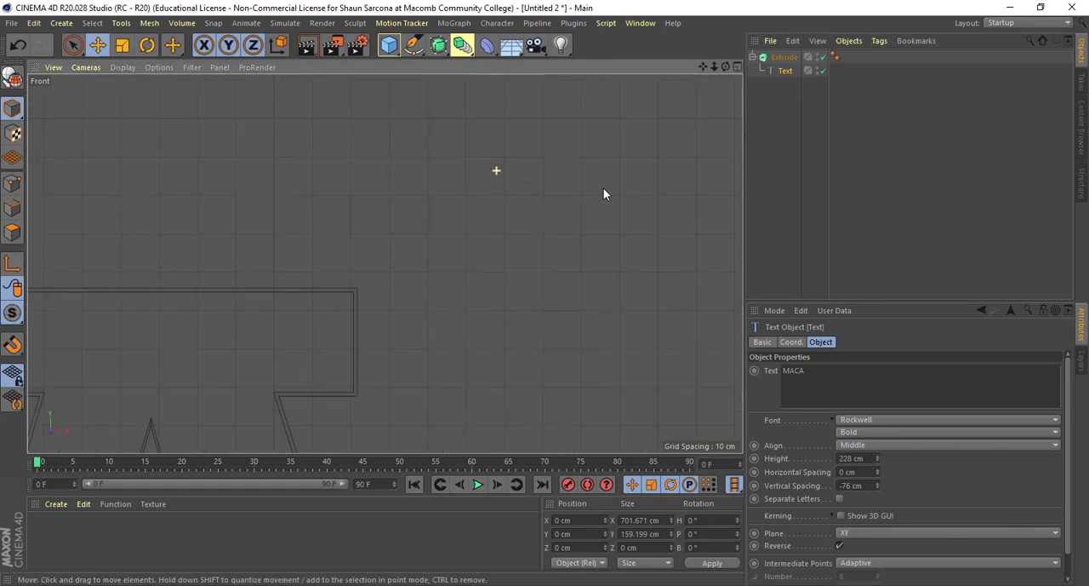
alt+right_drag(705, 198, 724, 201)
alt+middle_drag(430, 311, 557, 228)
alt+middle_drag(174, 322, 428, 193)
alt+right_drag(404, 231, 501, 240)
alt+middle_drag(448, 189, 415, 229)
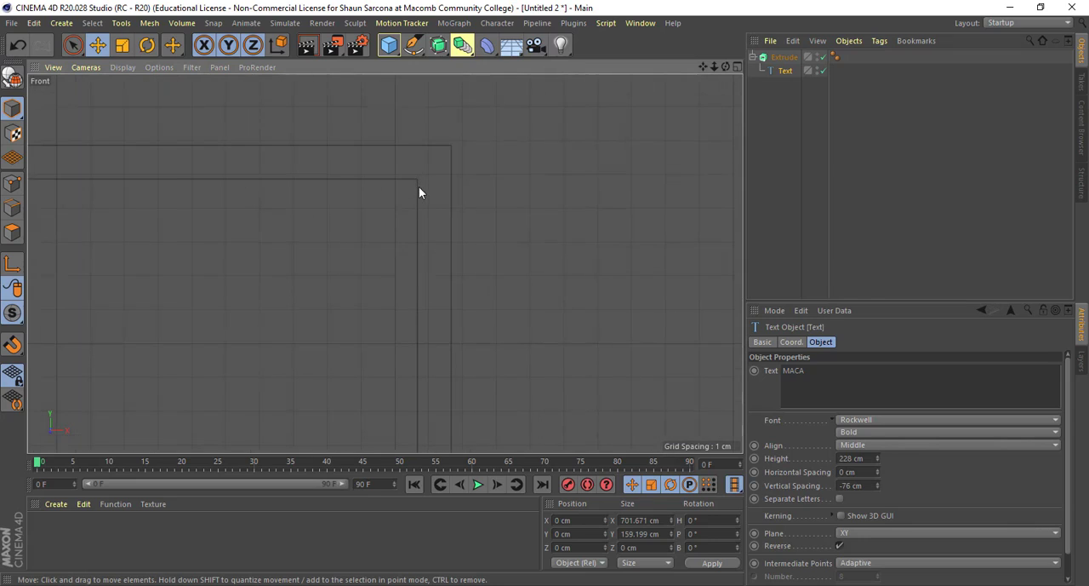
- Toggle the Extrude object off and on repeatedly to compare the original spline with the extruded outline at the corner
click(823, 58)
click(823, 58)
click(823, 58)
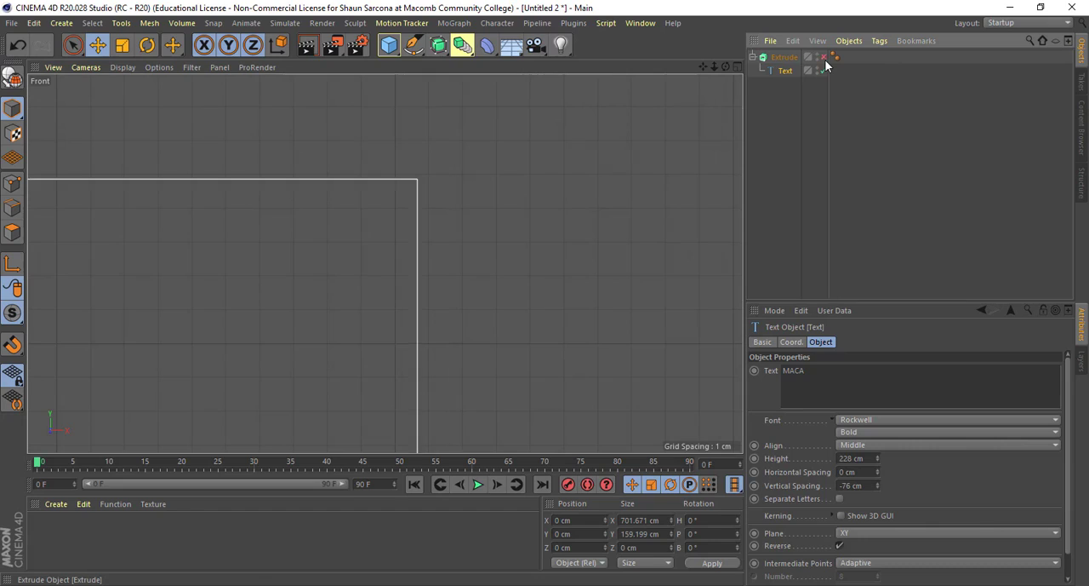
click(823, 58)
click(823, 58)
click(823, 58)
click(823, 58)
click(823, 57)
click(823, 58)
click(823, 58)
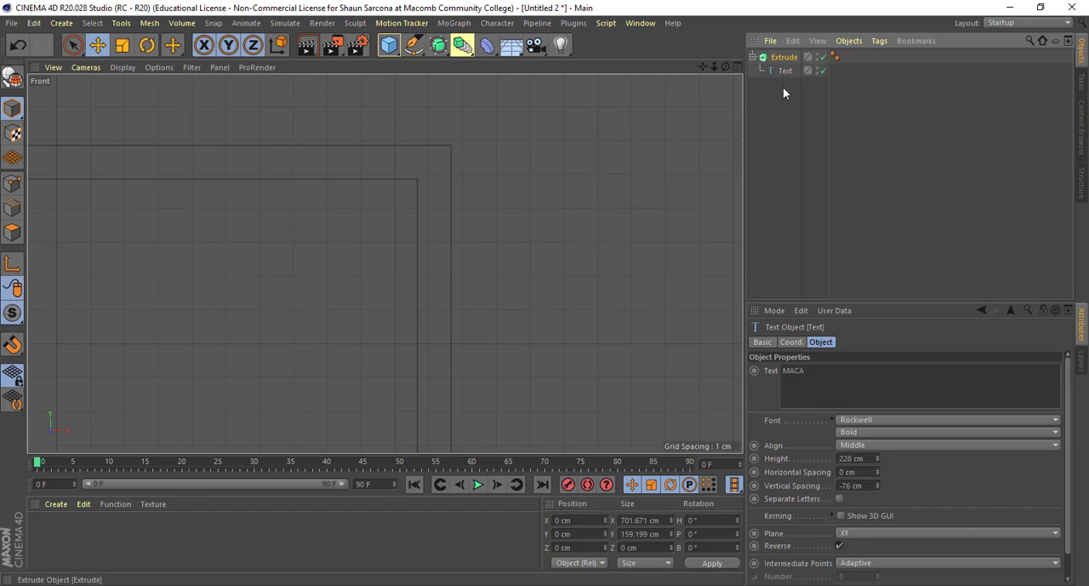
- Try Constrain on the Extrude object to compare the letter outlines in the Front view, and switch it off again
click(784, 57)
scroll(834, 492, down, 5)
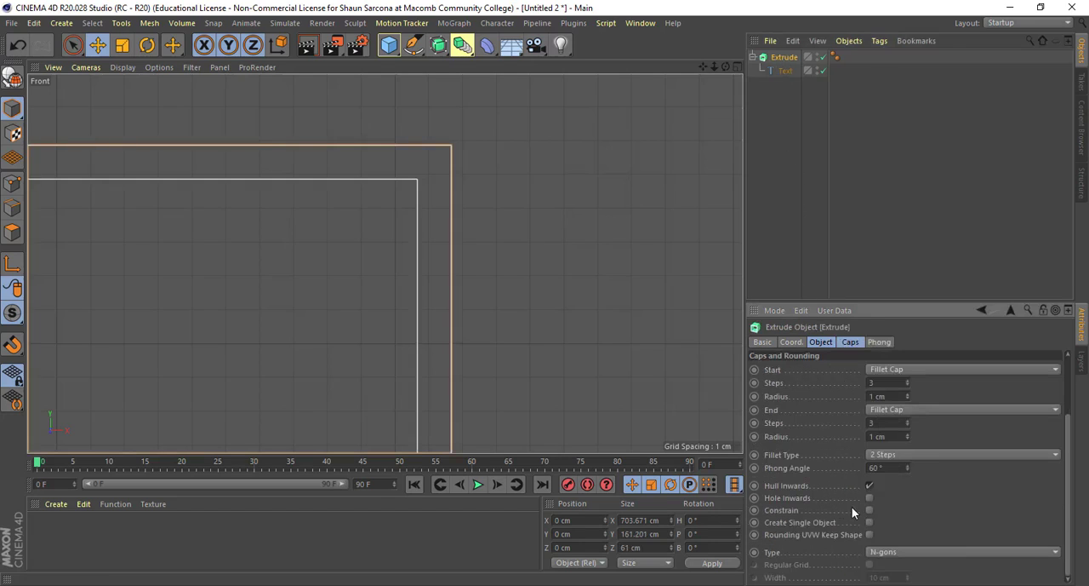
click(869, 510)
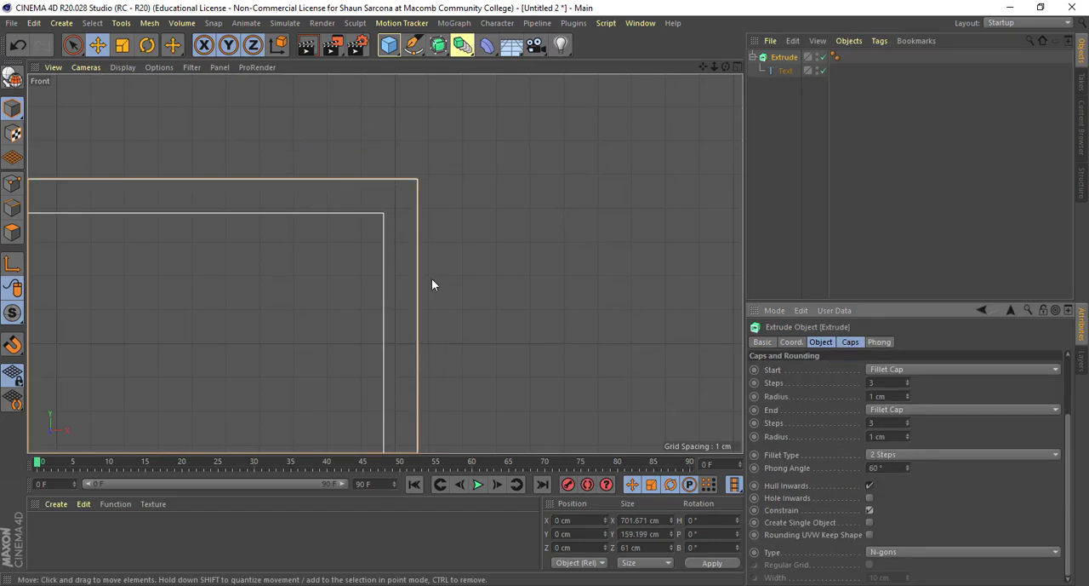
scroll(442, 286, down, 10)
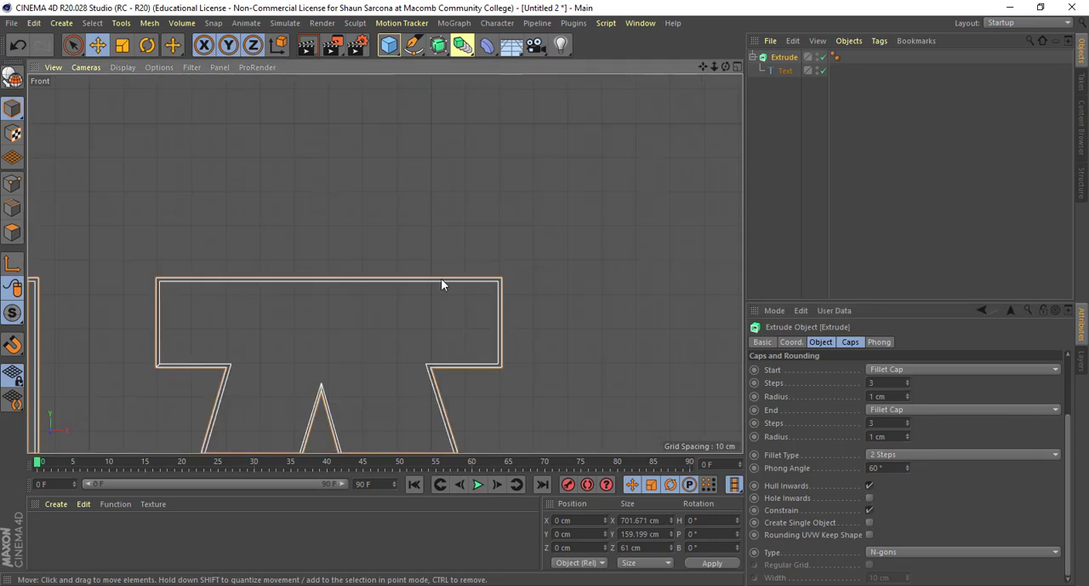
scroll(408, 282, up, 5)
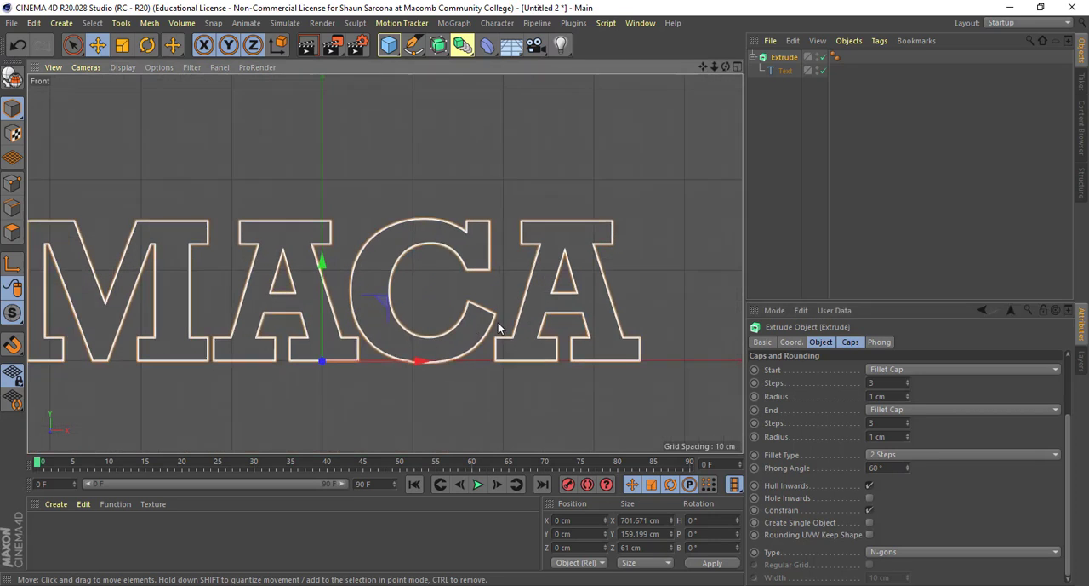
click(869, 510)
scroll(345, 357, up, 3)
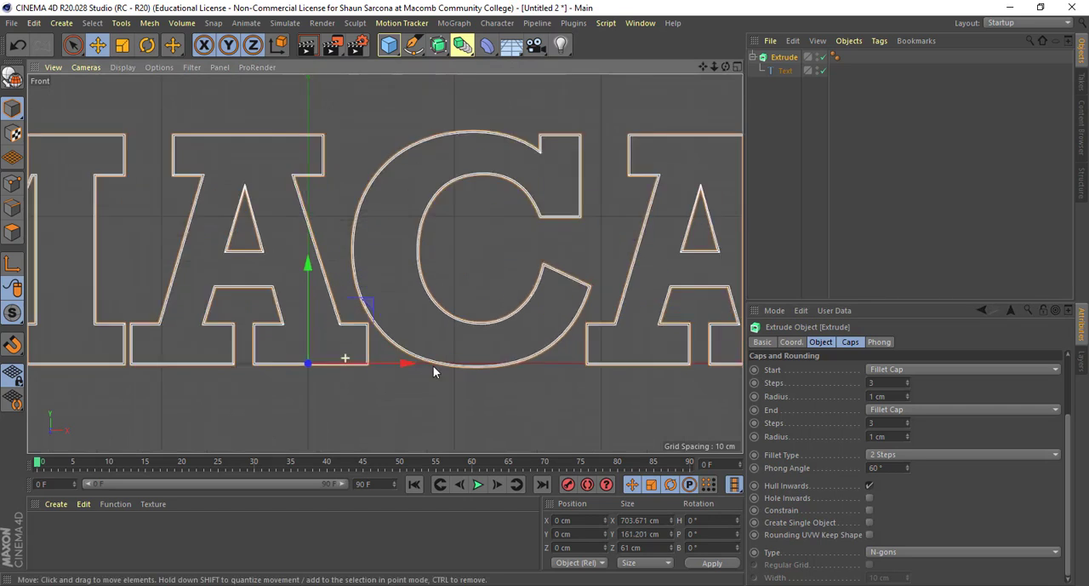
scroll(433, 365, up, 4)
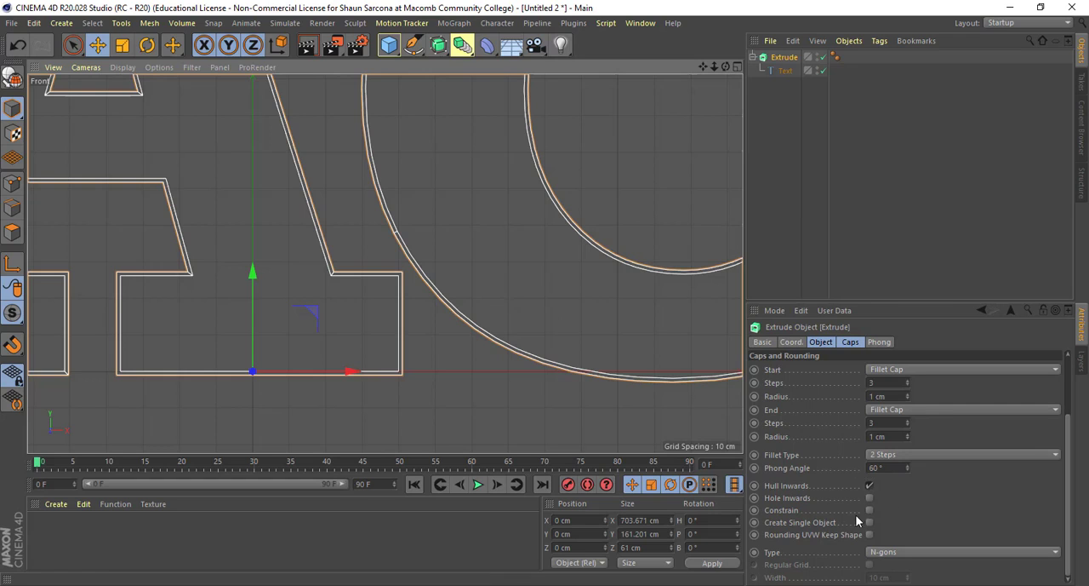
- Return to the Perspective view and enable Create Single Object for the Extrude object
middle_click(641, 358)
middle_click(275, 171)
scroll(394, 208, down, 3)
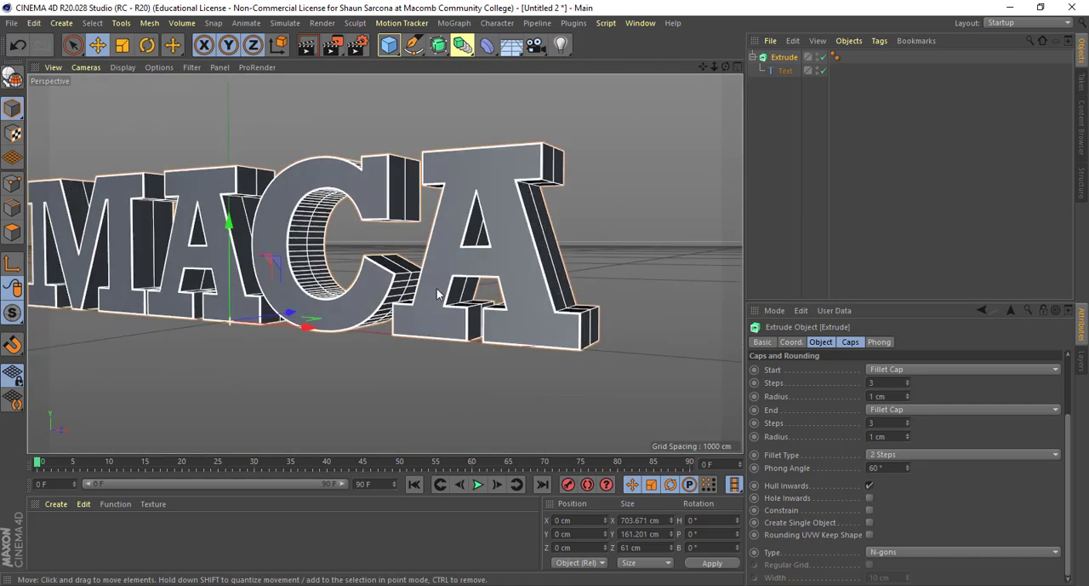
alt+drag(438, 288, 451, 300)
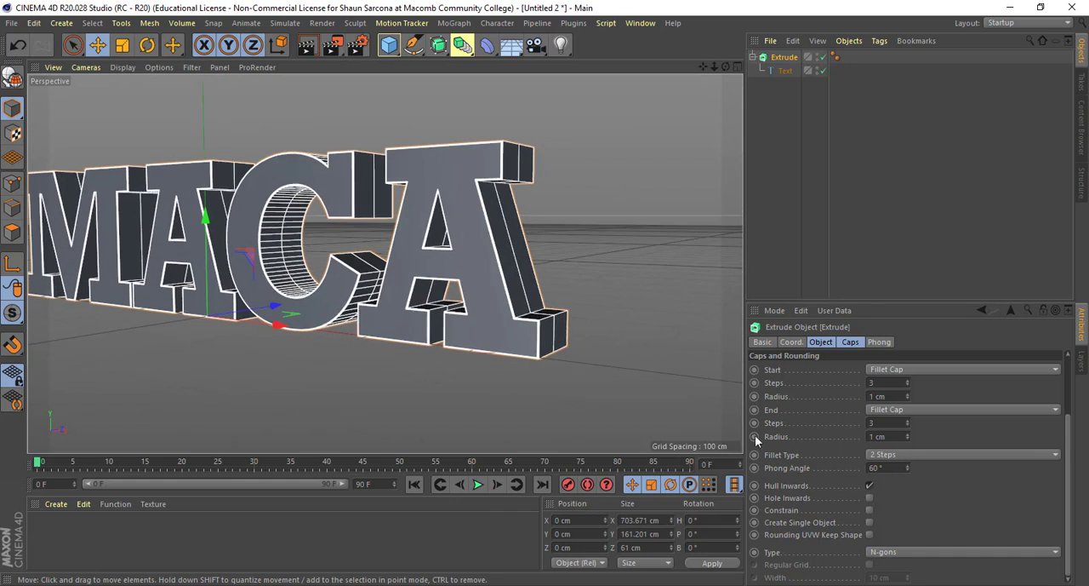
click(869, 523)
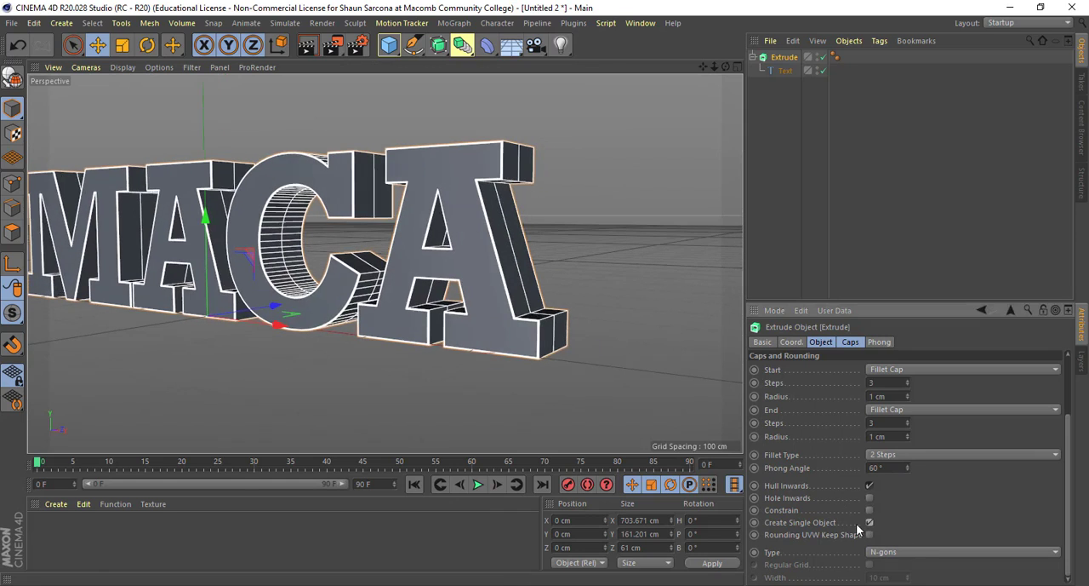
alt+drag(624, 397, 623, 351)
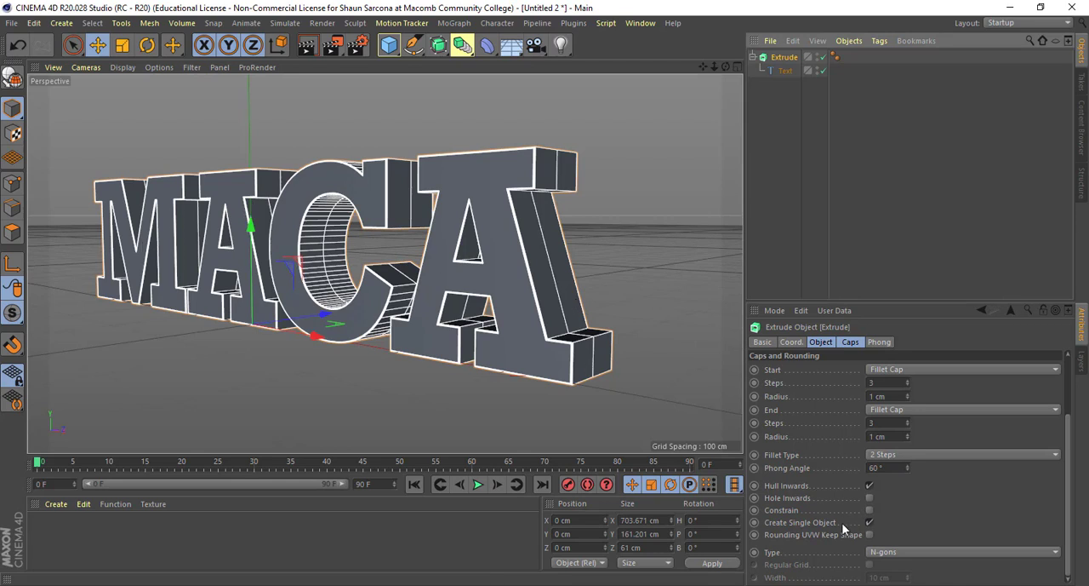
- Disable Create Single Object for the Extrude object and display the Perspective view with Gouraud Shading (Lines)
click(869, 522)
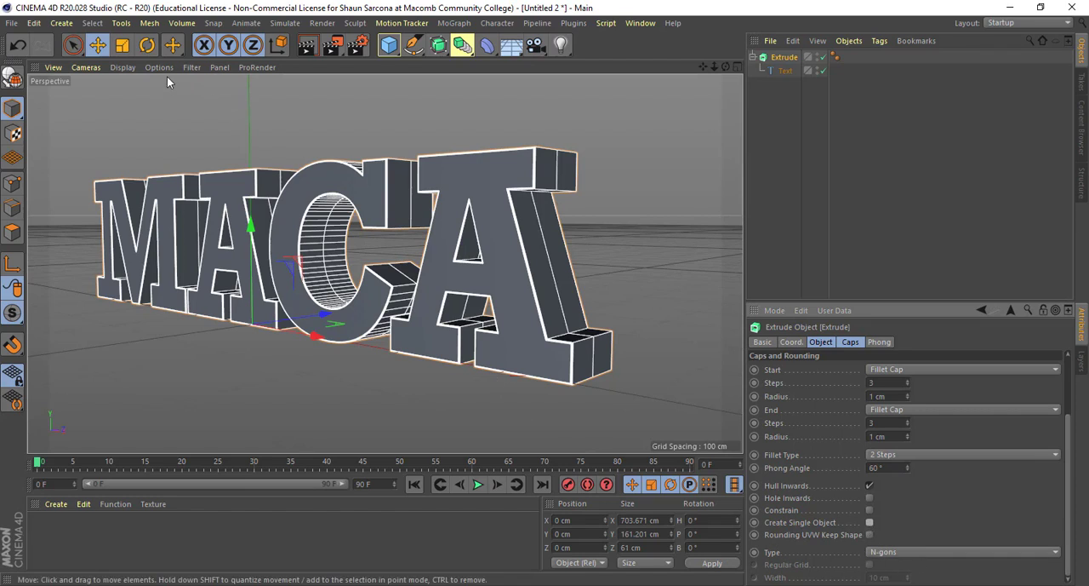
click(122, 67)
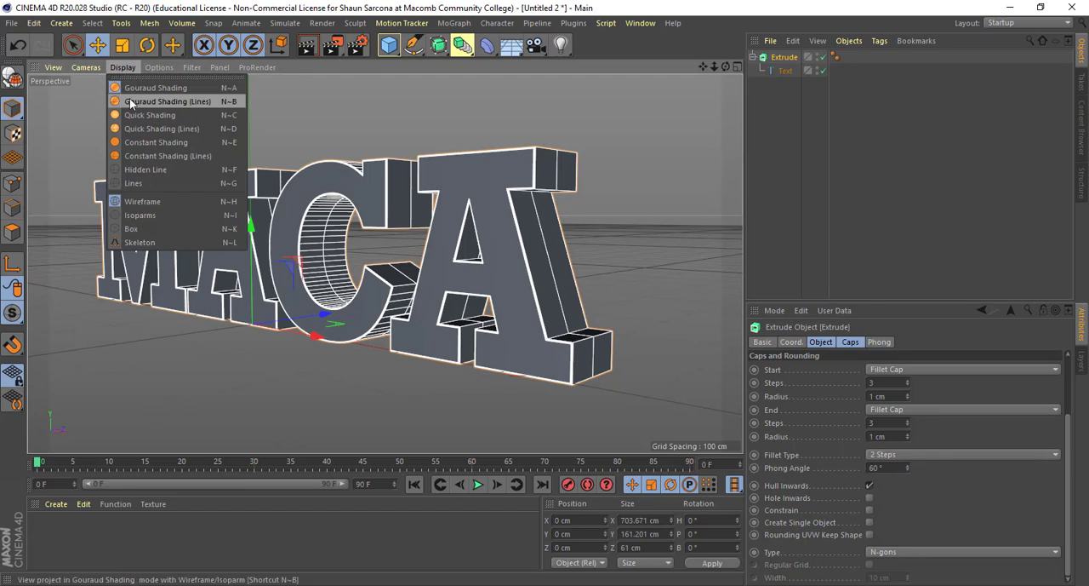
click(130, 103)
mouse_move(569, 279)
alt+mouse_down()
mouse_move(596, 328)
mouse_move(554, 324)
mouse_move(570, 279)
alt+mouse_up()
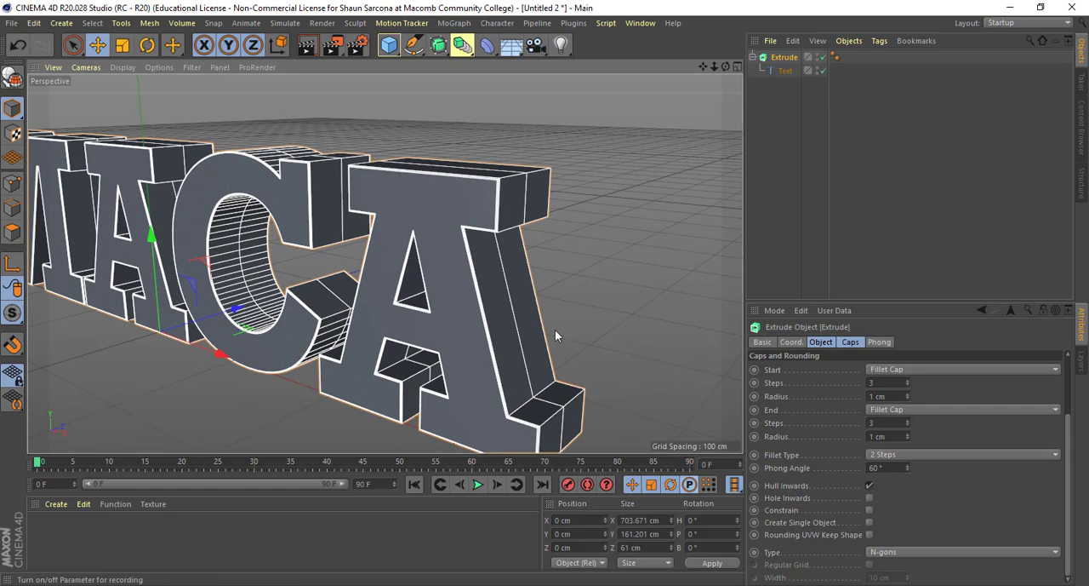
alt+drag(554, 338, 578, 285)
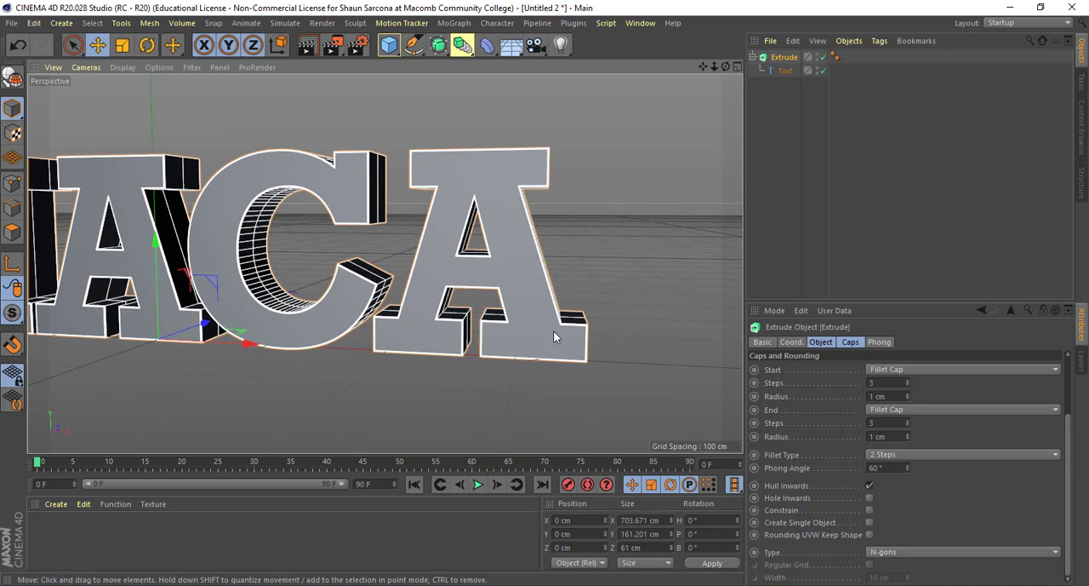
- Set the Extrude object's cap type to Quadrangles, enable Regular Grid and inspect the cap mesh on the letters
click(878, 553)
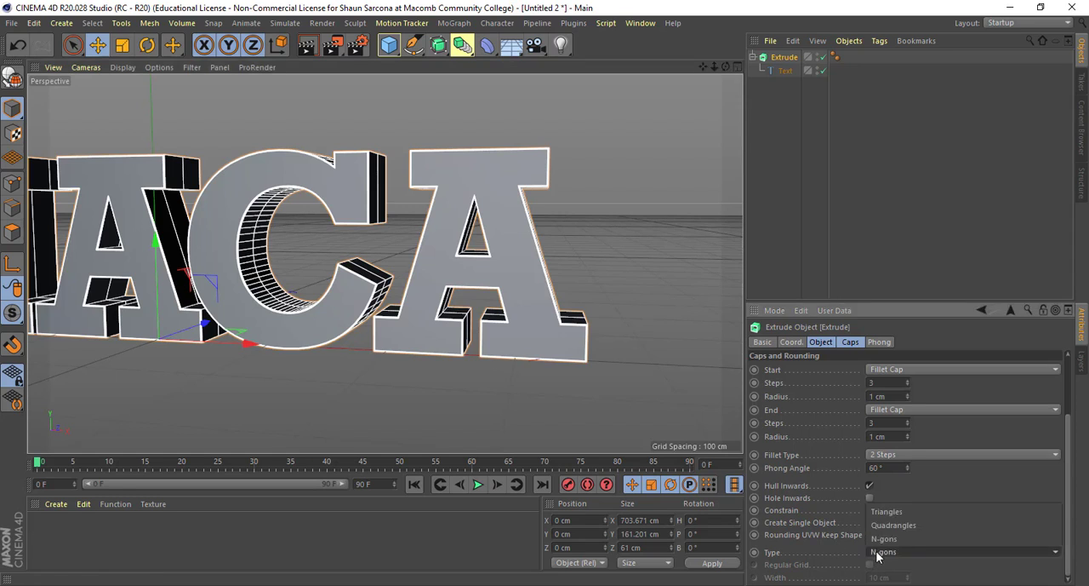
click(890, 525)
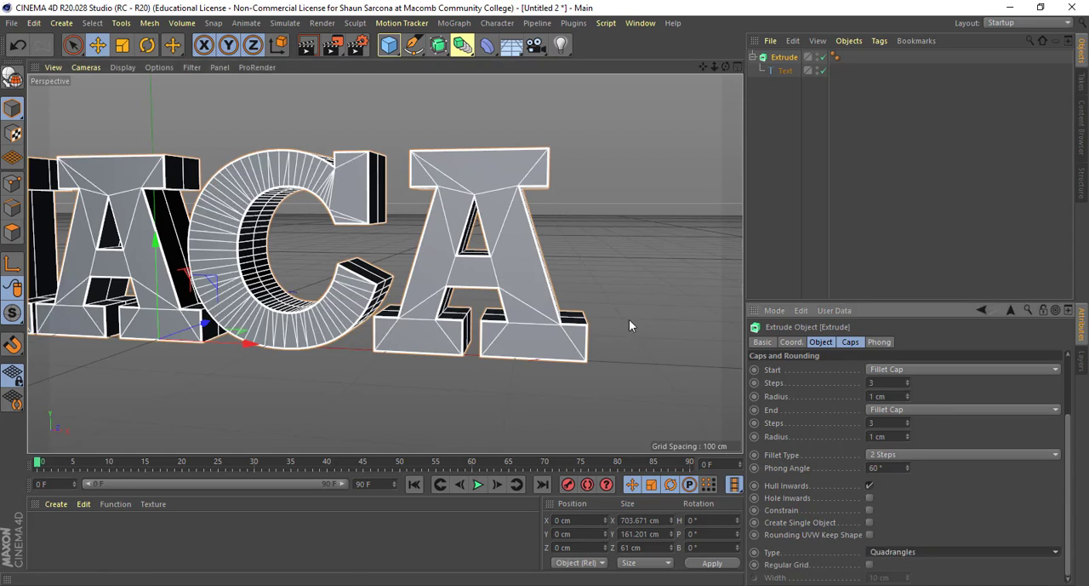
alt+drag(605, 297, 476, 145)
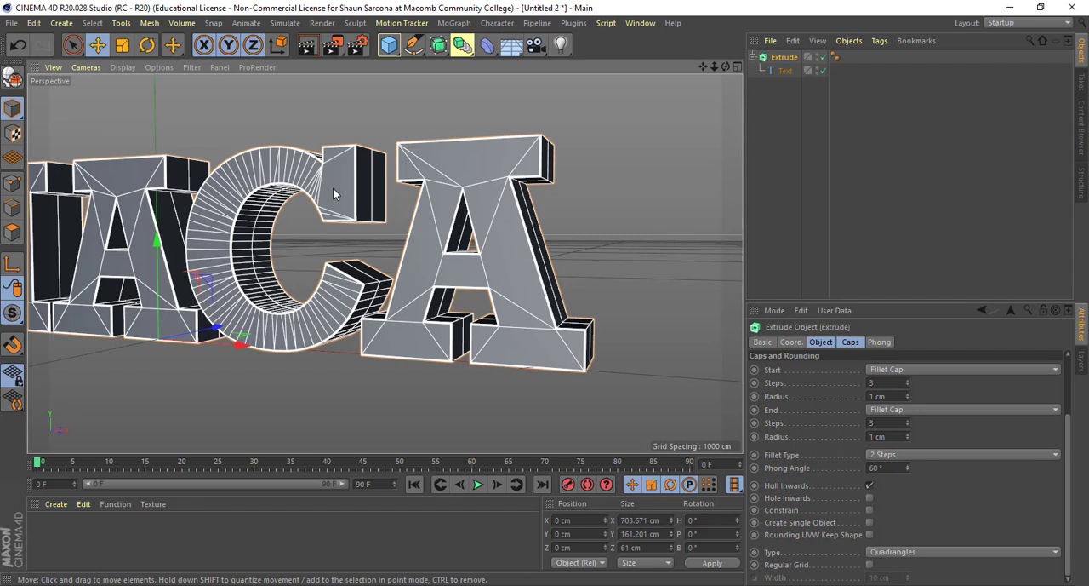
click(870, 565)
alt+drag(588, 325, 509, 327)
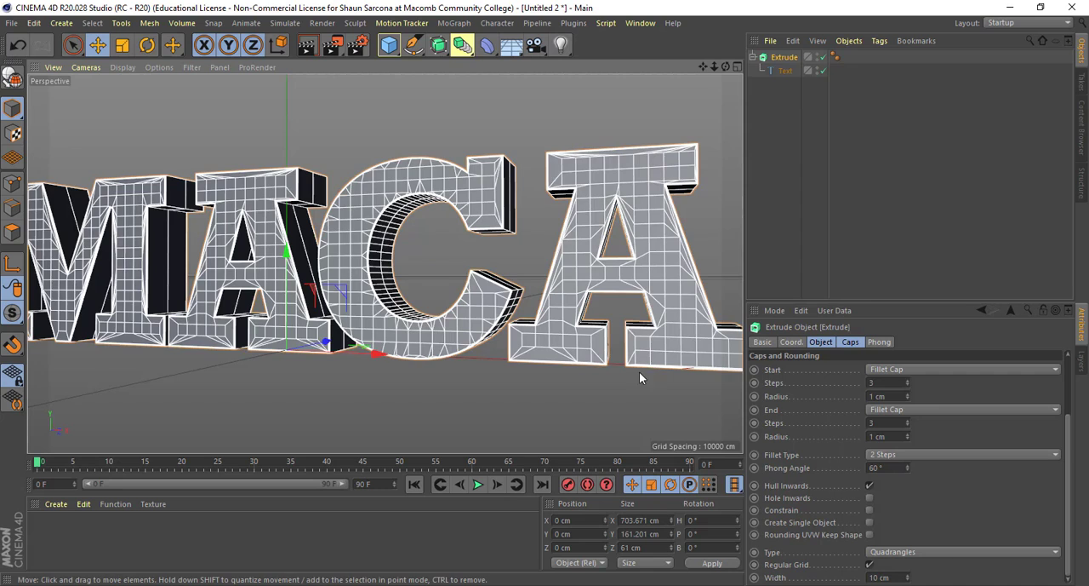
alt+right_drag(639, 371, 558, 368)
- Try N-gons as the cap type and view the letter faces from several angles
click(937, 552)
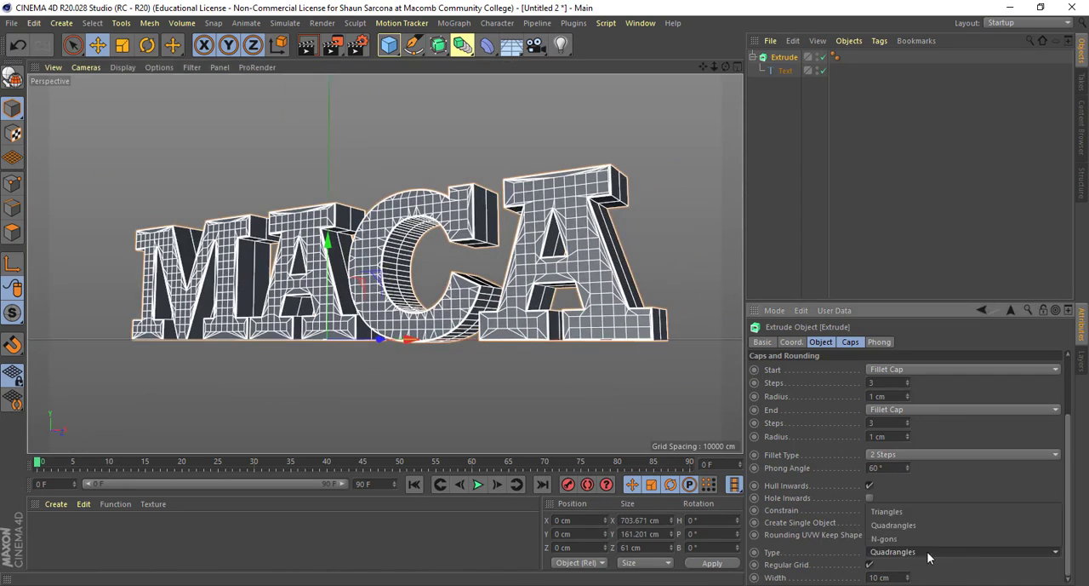
click(917, 529)
alt+middle_drag(610, 344, 563, 363)
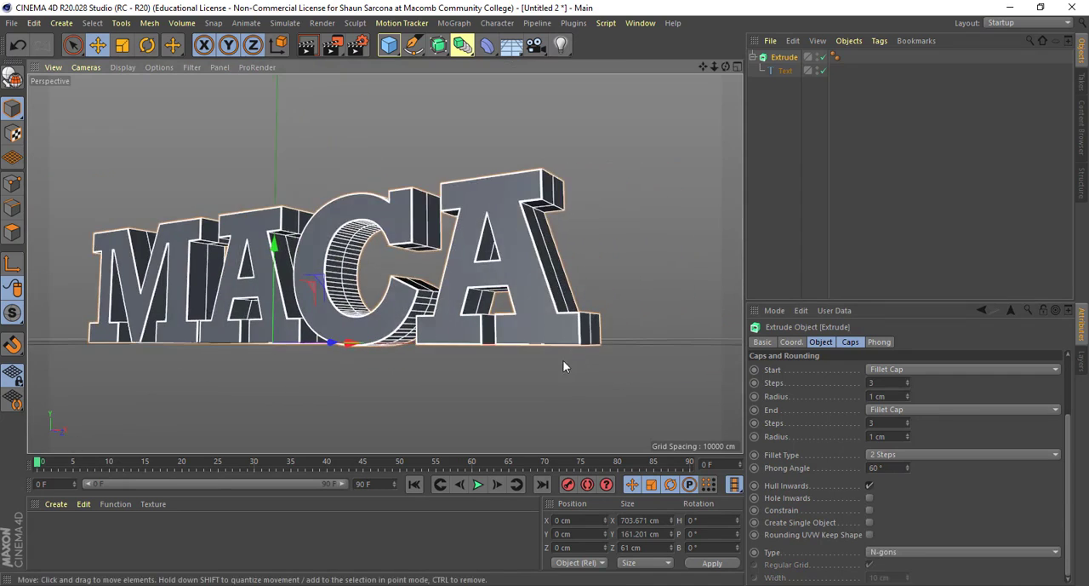
alt+right_drag(563, 364, 502, 363)
alt+drag(502, 363, 544, 387)
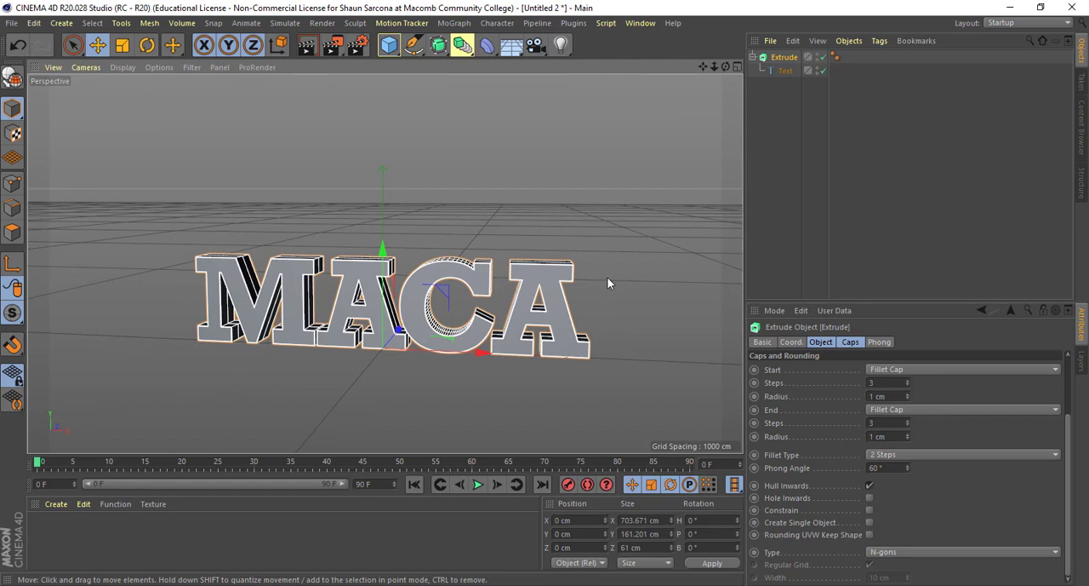
- Try Triangles as the cap type, inspect the mesh on the final A up close, and return to Quadrangles
click(897, 552)
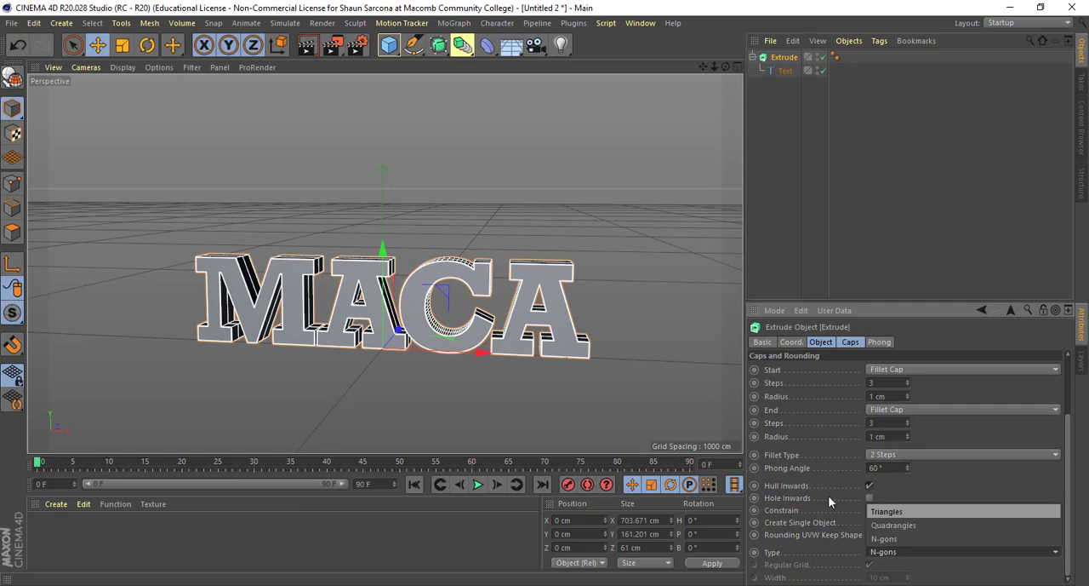
click(886, 511)
scroll(604, 364, up, 8)
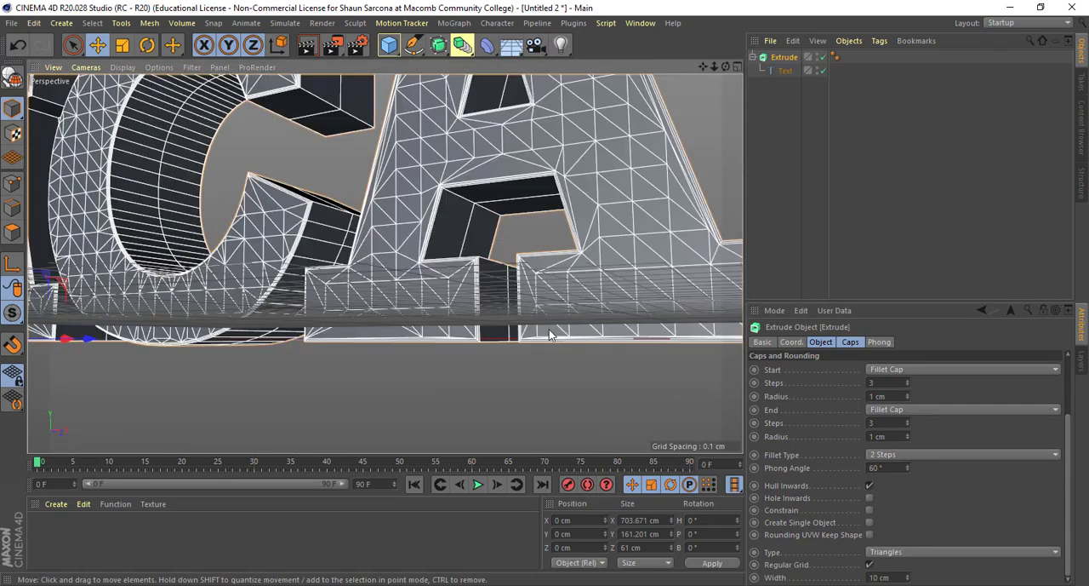
scroll(549, 334, up, 5)
click(926, 552)
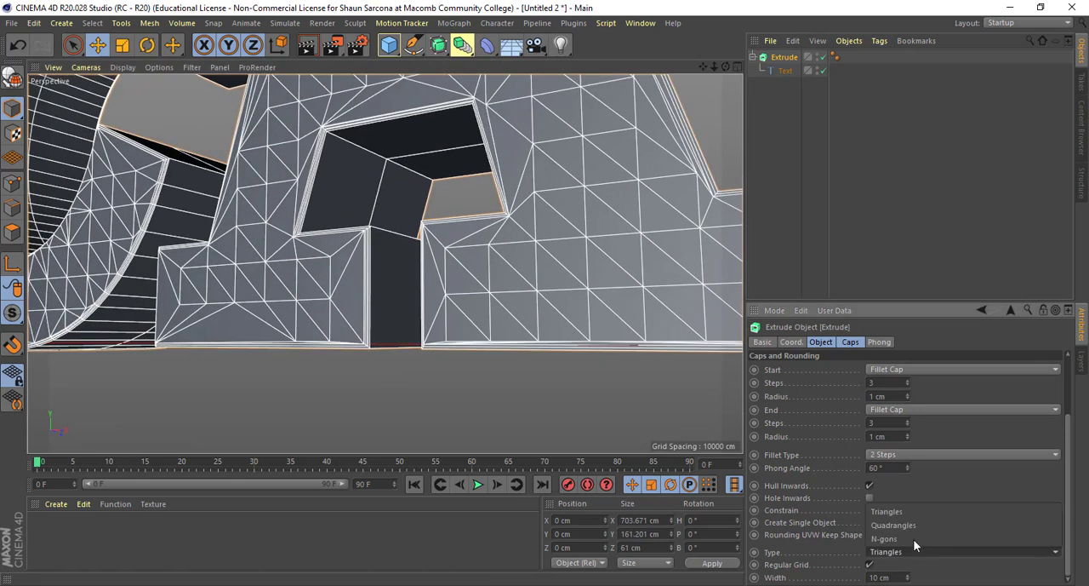
click(908, 524)
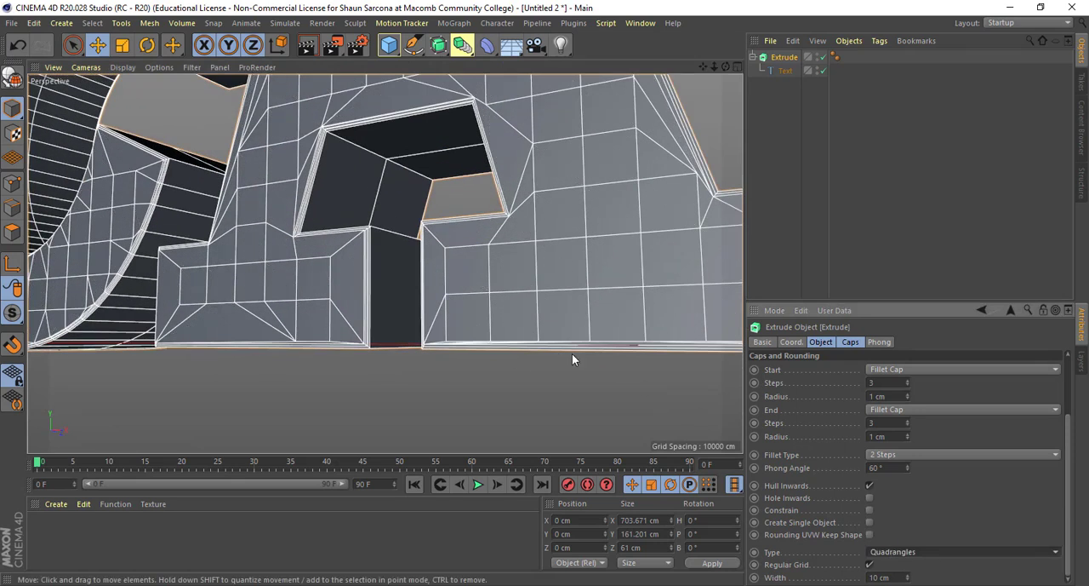
- Try a finer regular cap grid on the letters, then a coarse one with a width of 30 cm
scroll(574, 359, down, 3)
drag(909, 578, 908, 579)
click(892, 577)
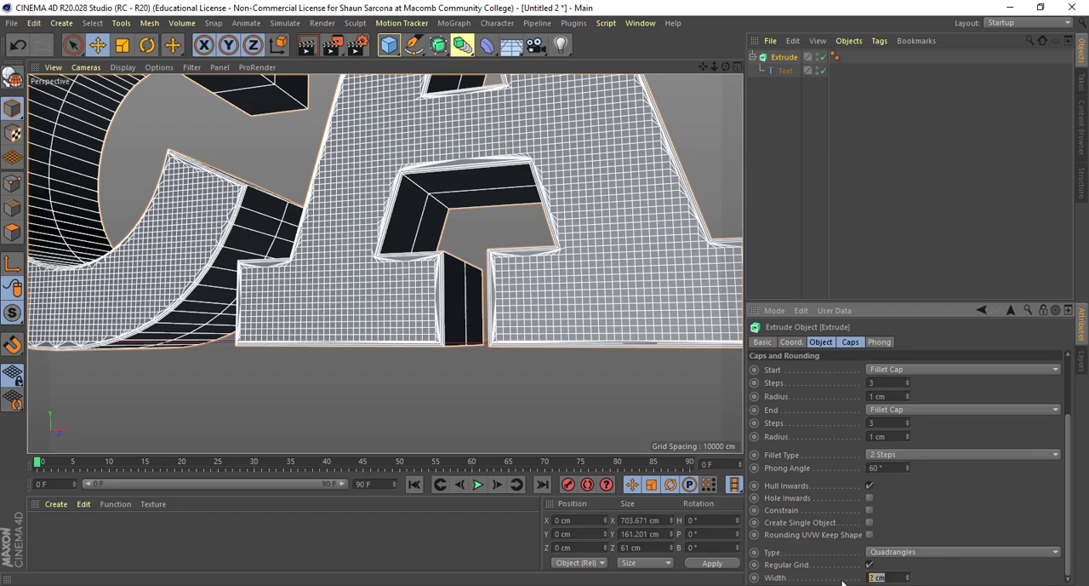
text(30)
key(Return)
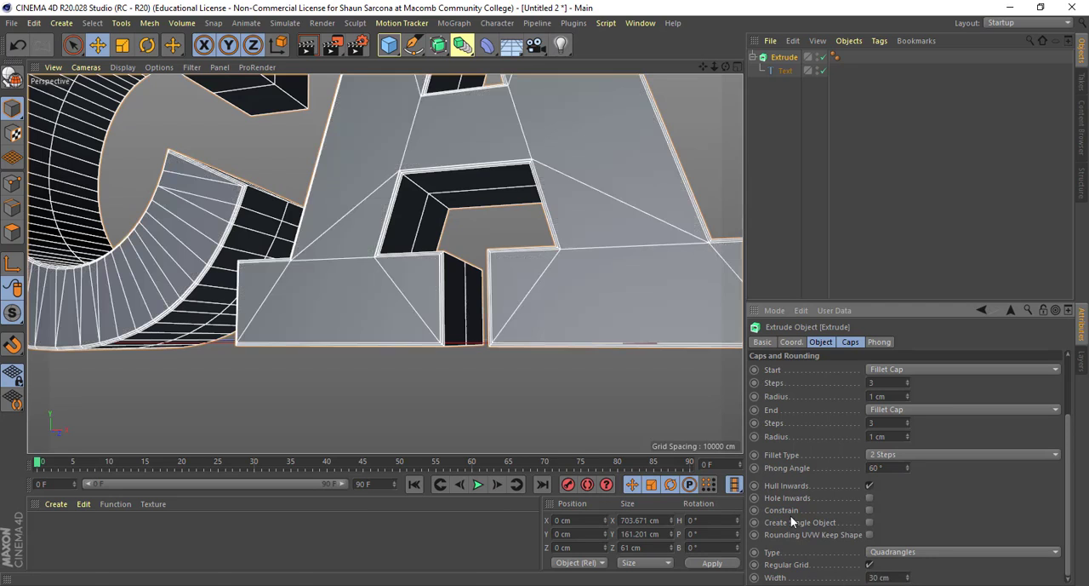
scroll(591, 338, down, 6)
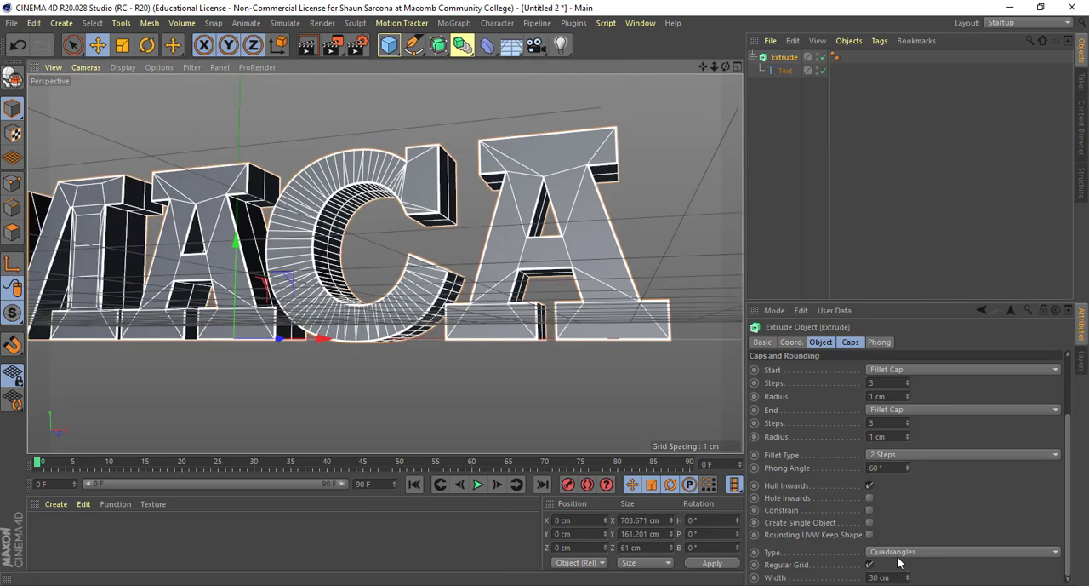
- Set the regular grid width to 10 cm and disable Regular Grid for the Extrude object
click(892, 577)
text(10)
key(Return)
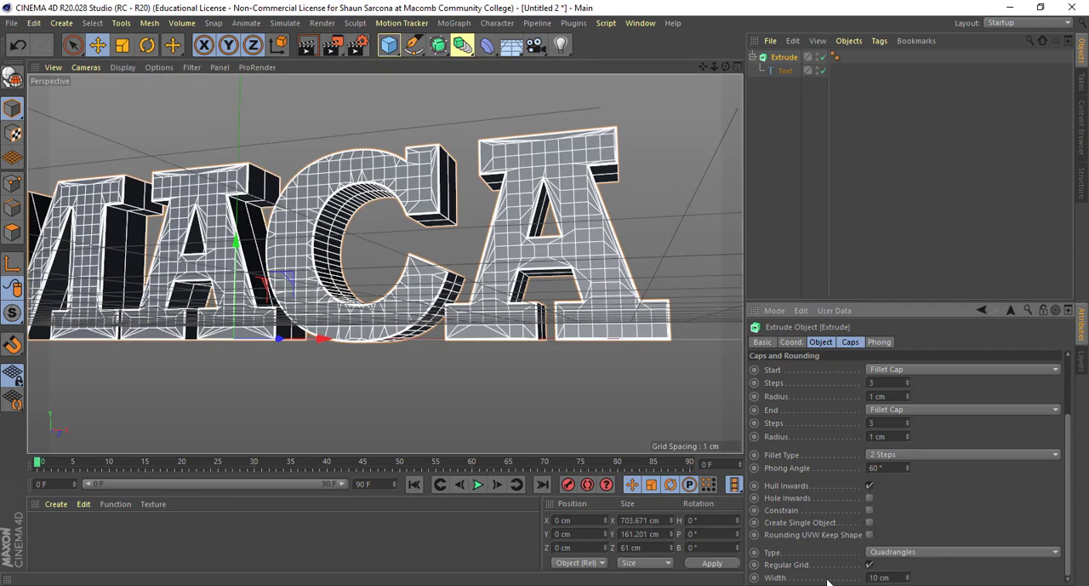
click(869, 565)
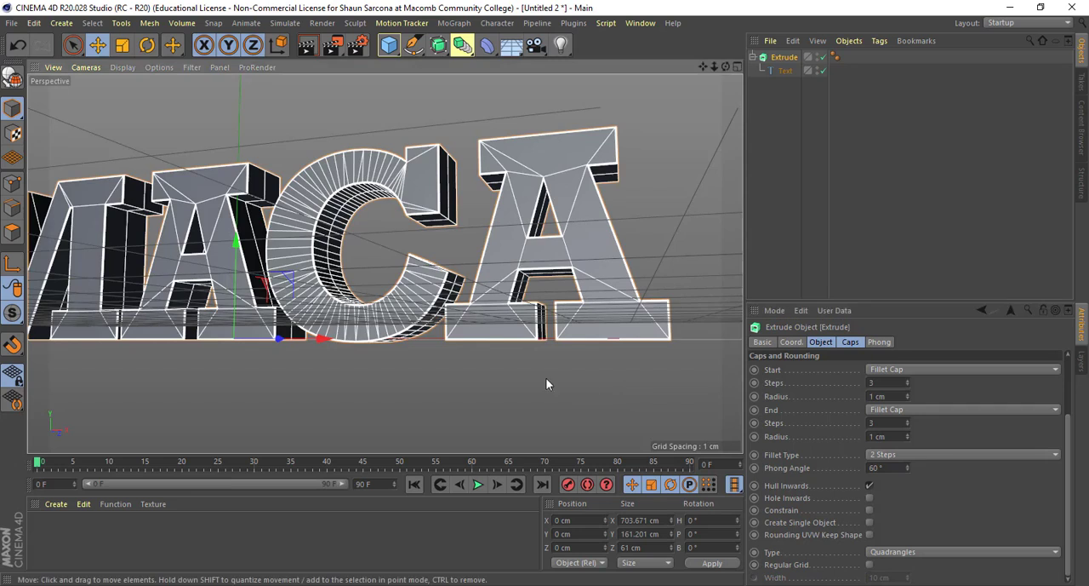
alt+drag(546, 377, 732, 192)
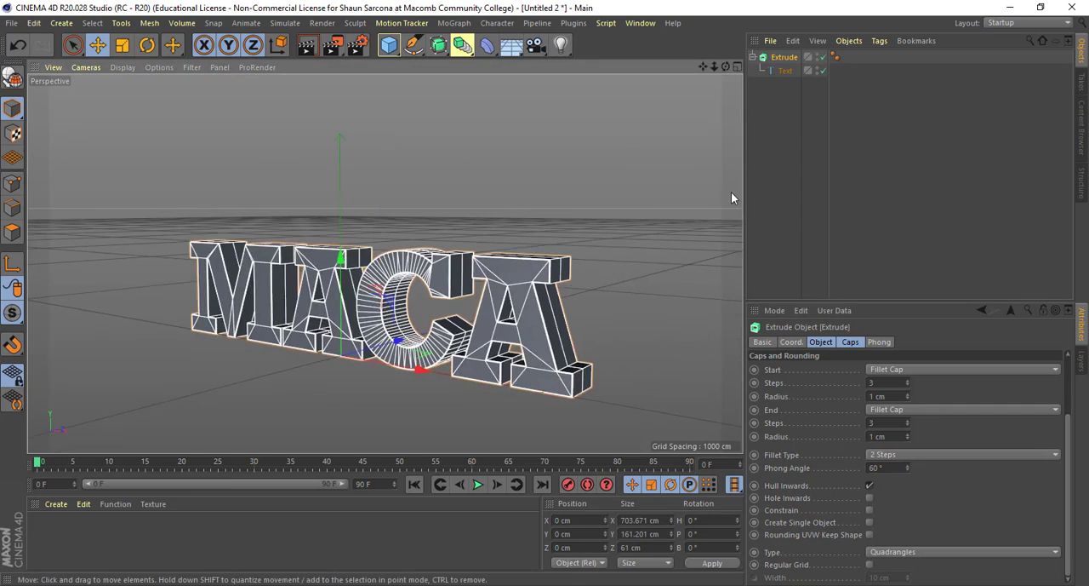
- Look over the Extrude object and its Text child, then hide the extruded MACA letters
click(783, 70)
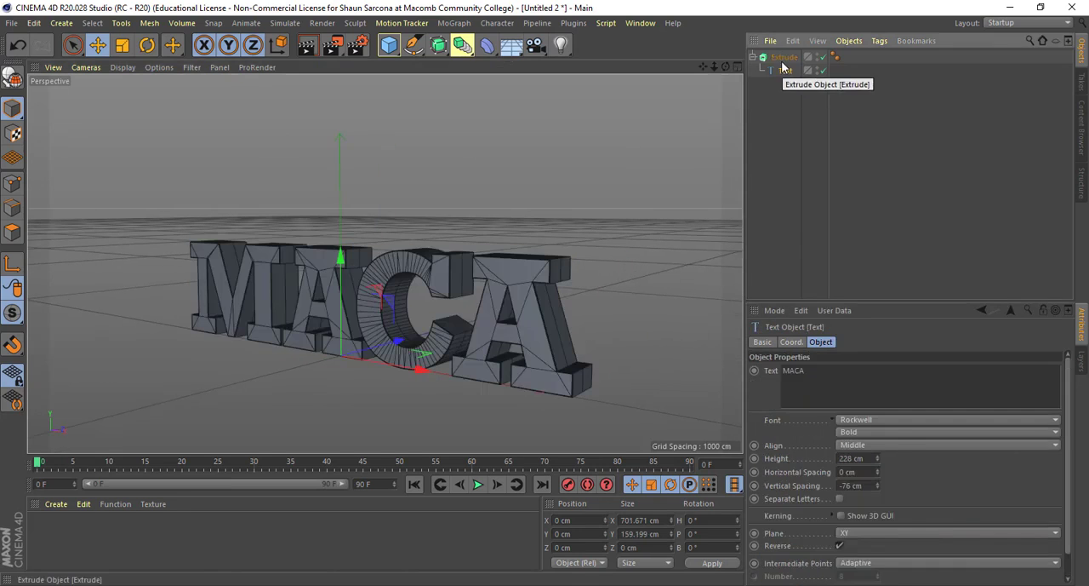
click(782, 59)
click(752, 57)
click(781, 106)
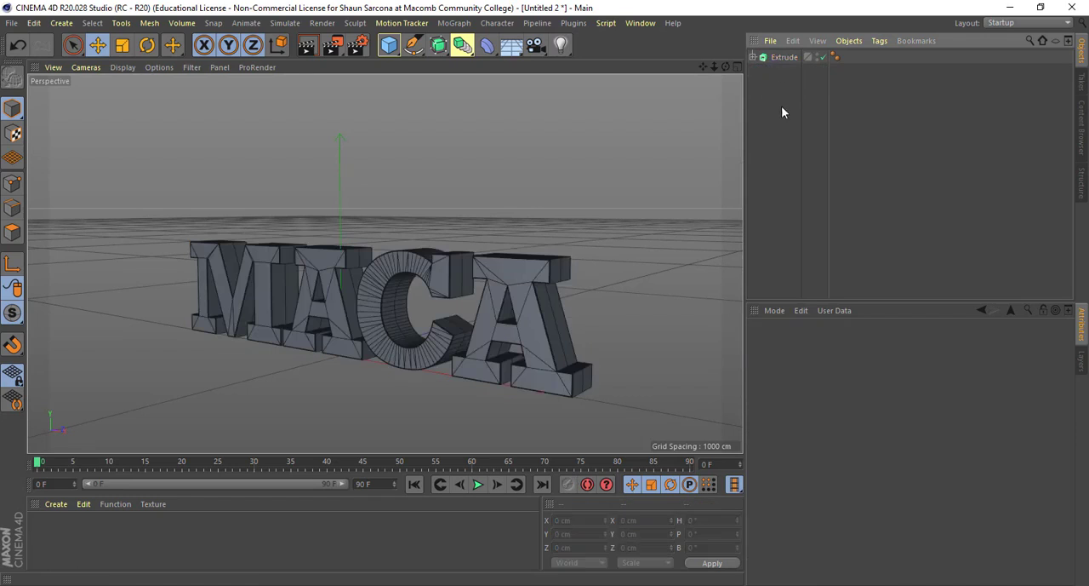
click(753, 58)
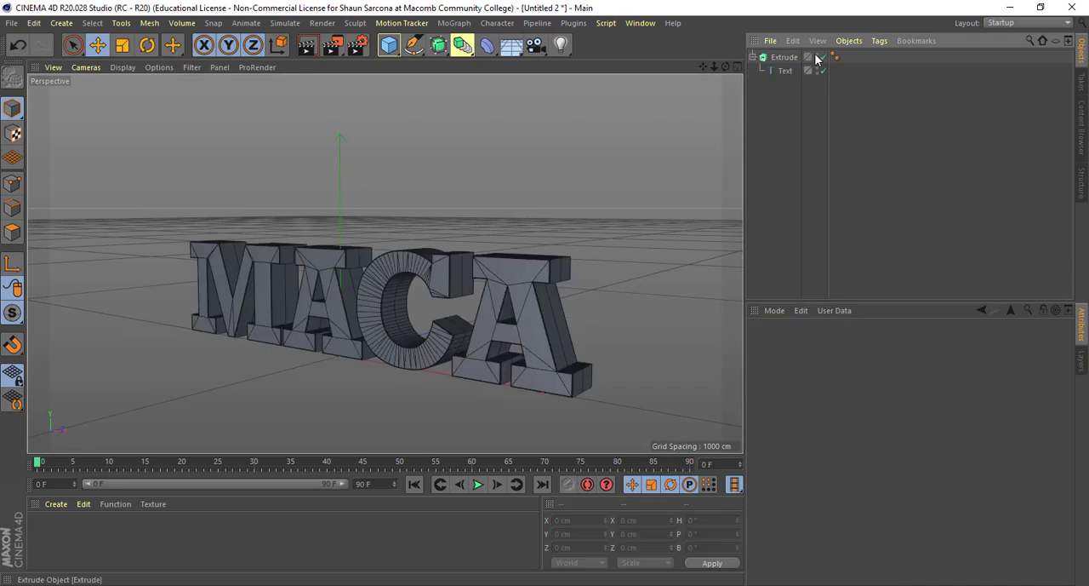
click(819, 56)
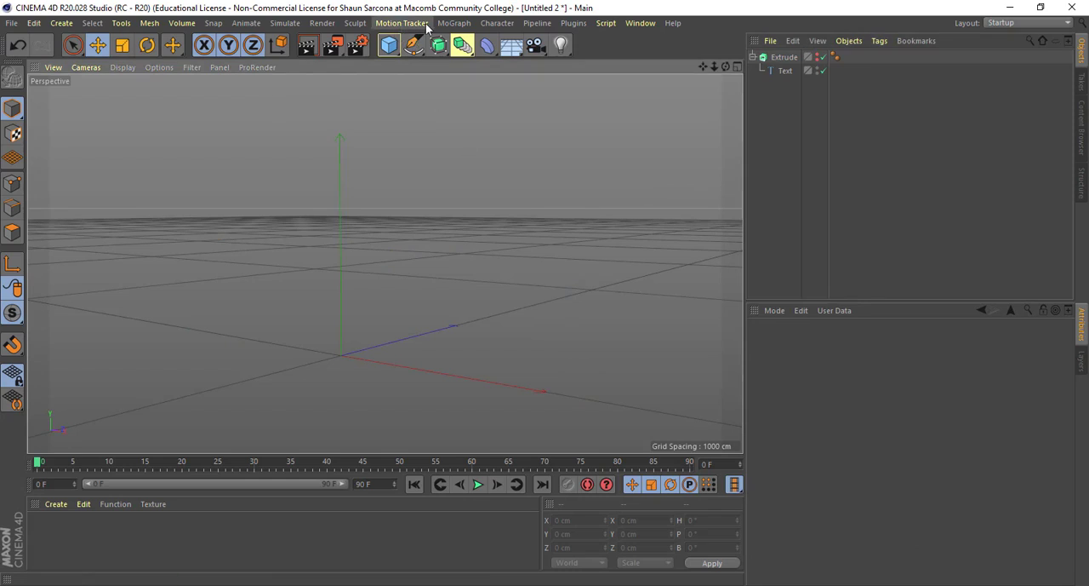
- Add a MoText object to the scene and look through the available MoGraph effectors without adding one
click(451, 23)
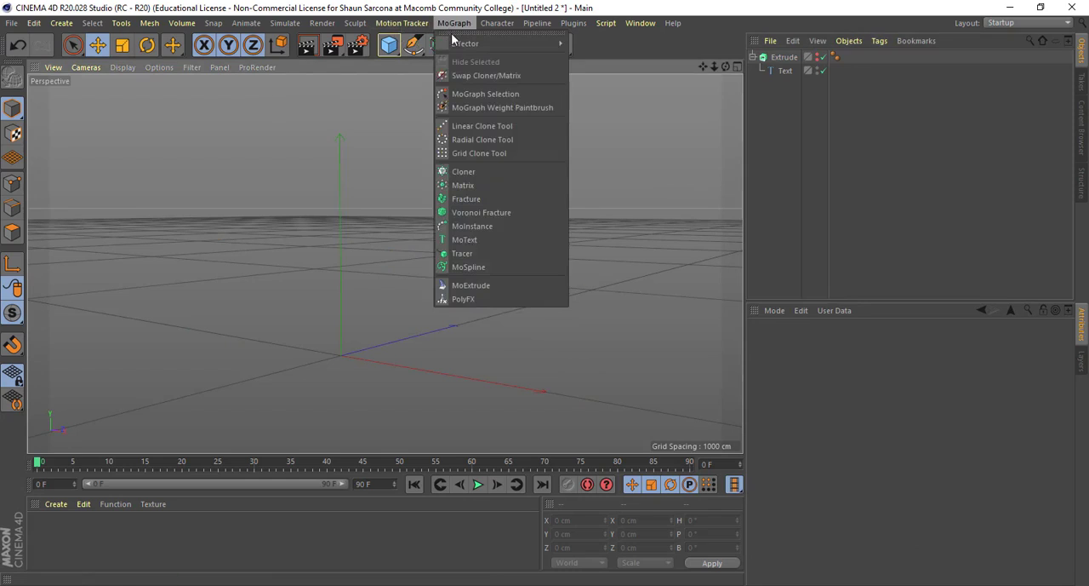
click(472, 240)
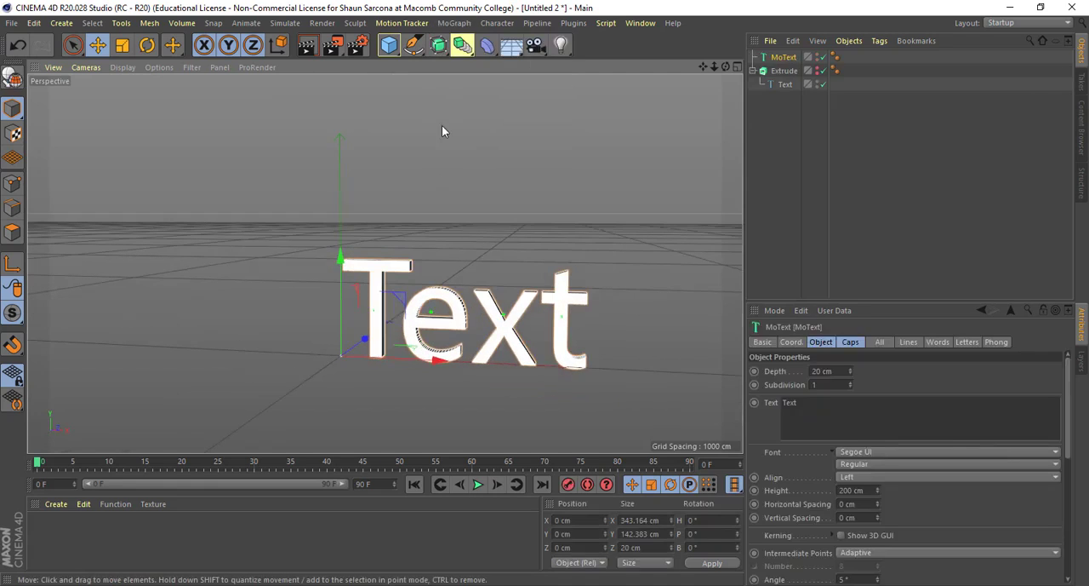
click(453, 24)
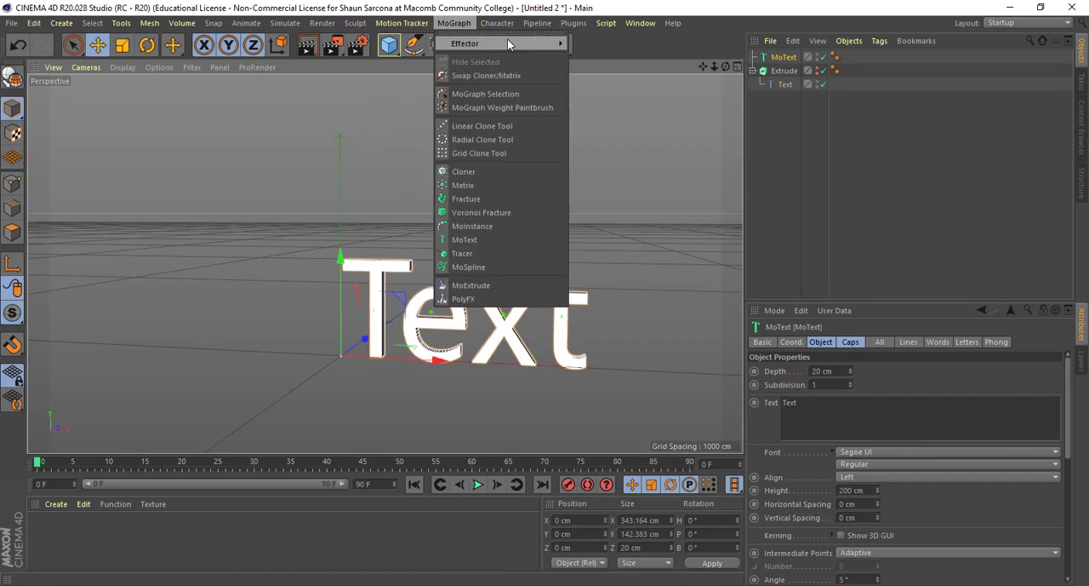
mouse_move(507, 43)
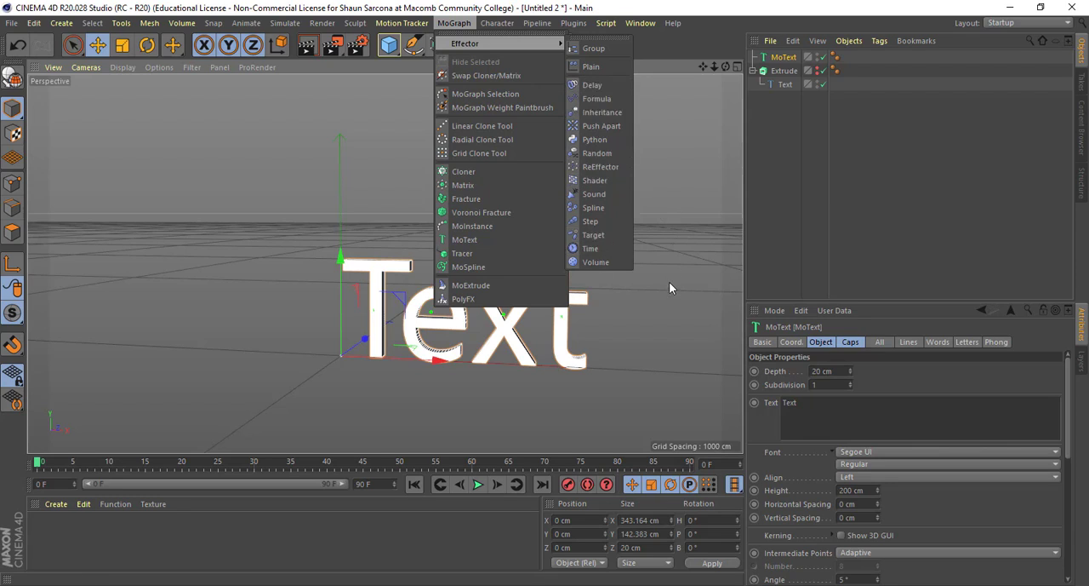
click(673, 367)
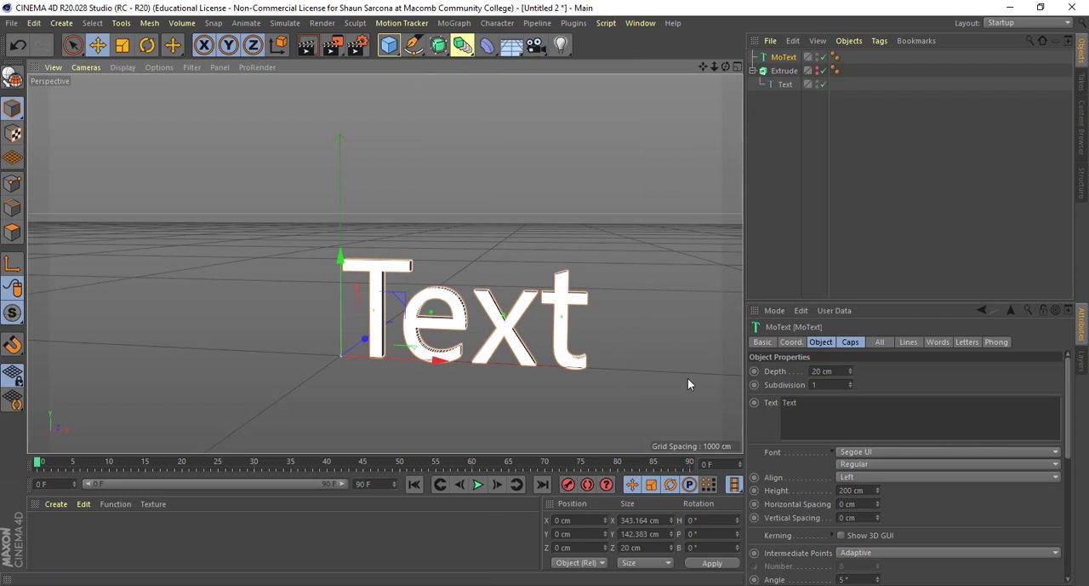
- Set the MoText object's depth to 39 cm and its subdivision to 3
drag(802, 304, 802, 213)
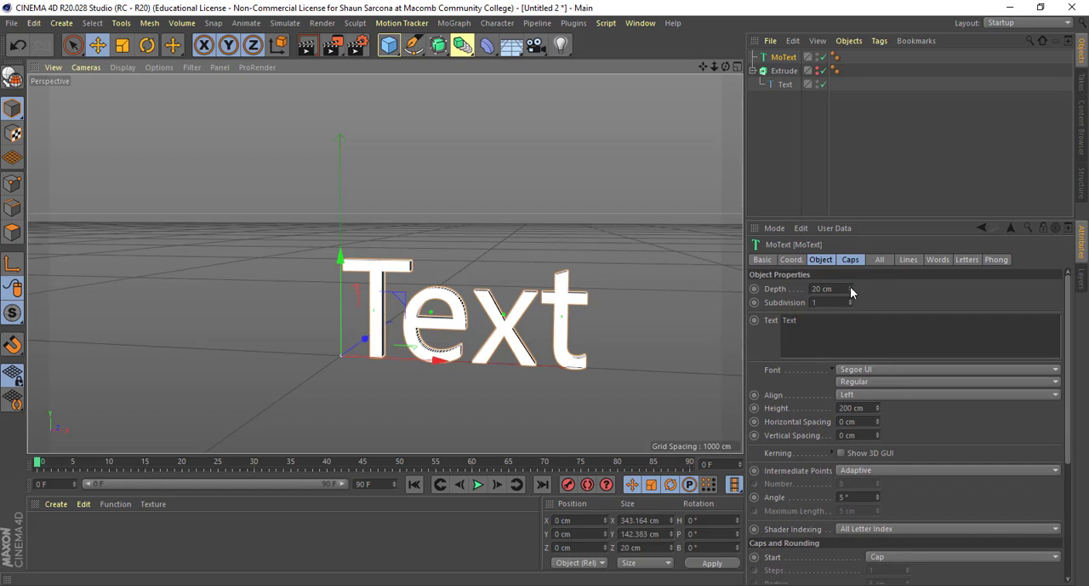
drag(851, 291, 851, 275)
alt+drag(571, 328, 491, 337)
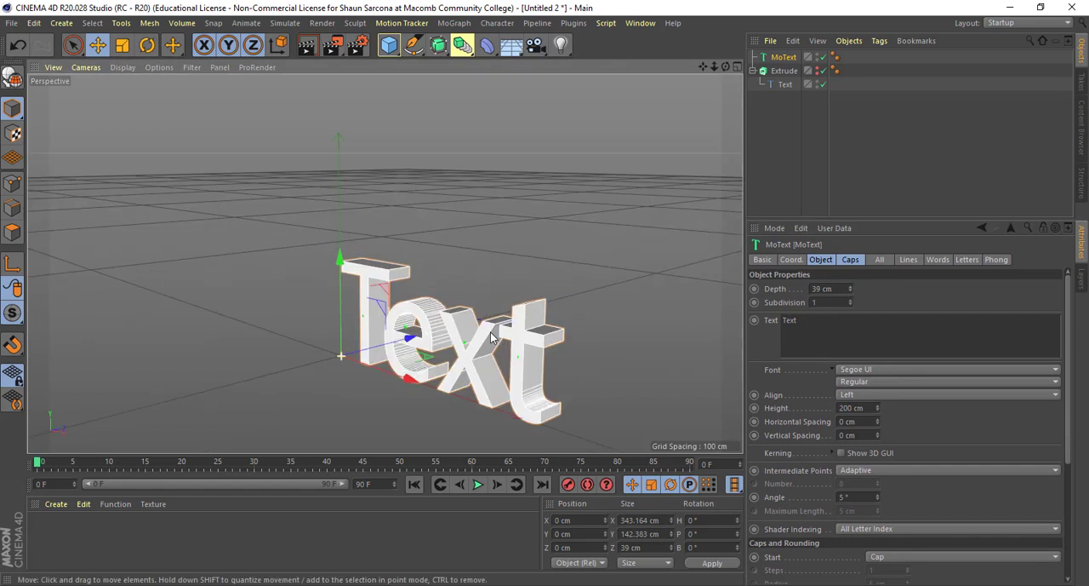
alt+middle_drag(491, 333, 458, 301)
scroll(512, 313, up, 3)
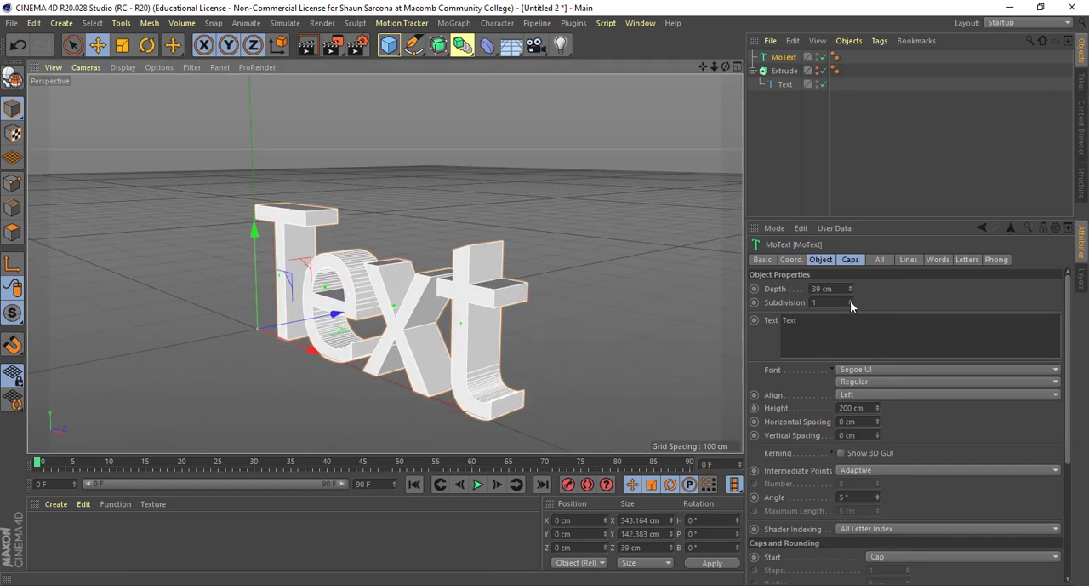
drag(850, 302, 850, 295)
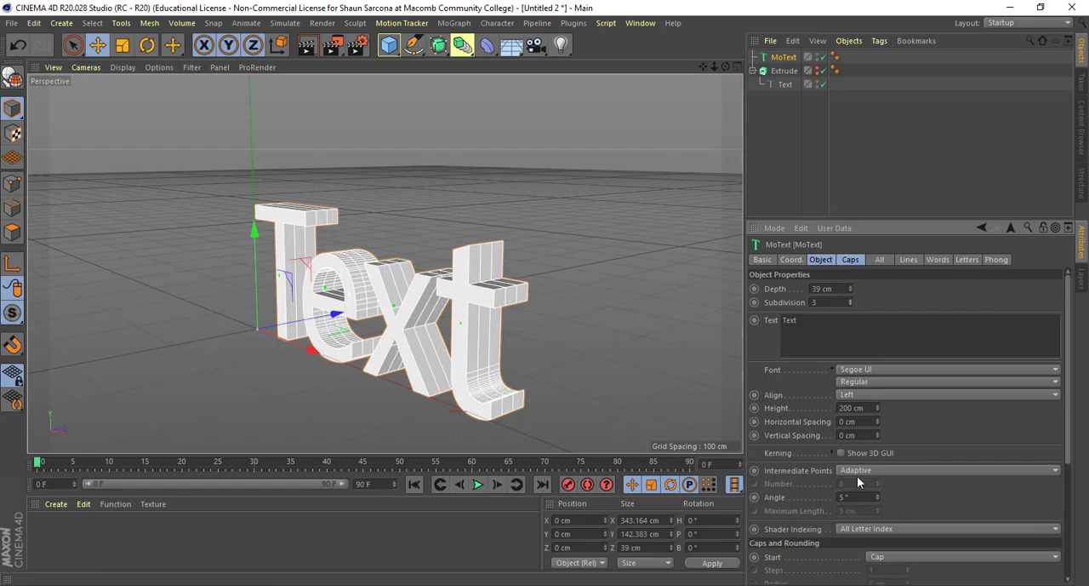
- Set the MoText alignment to Middle and its height to 236 cm, and show the 3D kerning handles for the Regular style
click(854, 381)
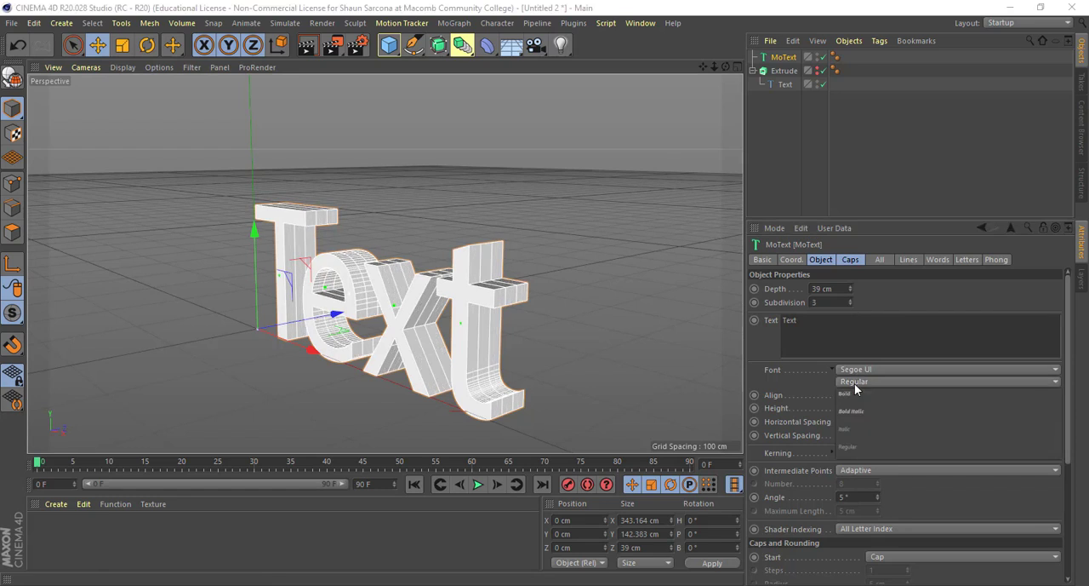
click(850, 442)
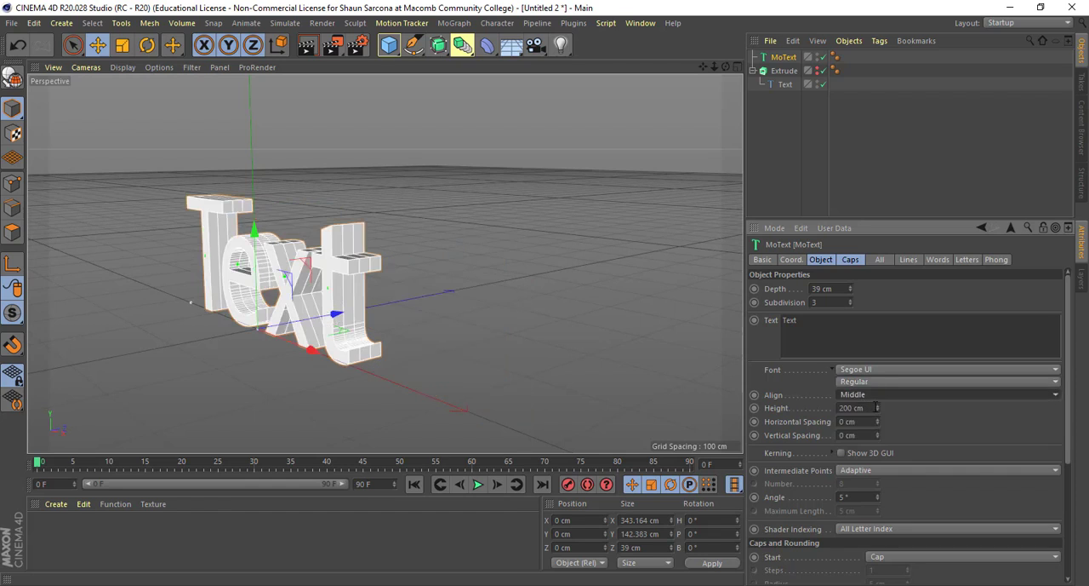
drag(876, 408, 878, 421)
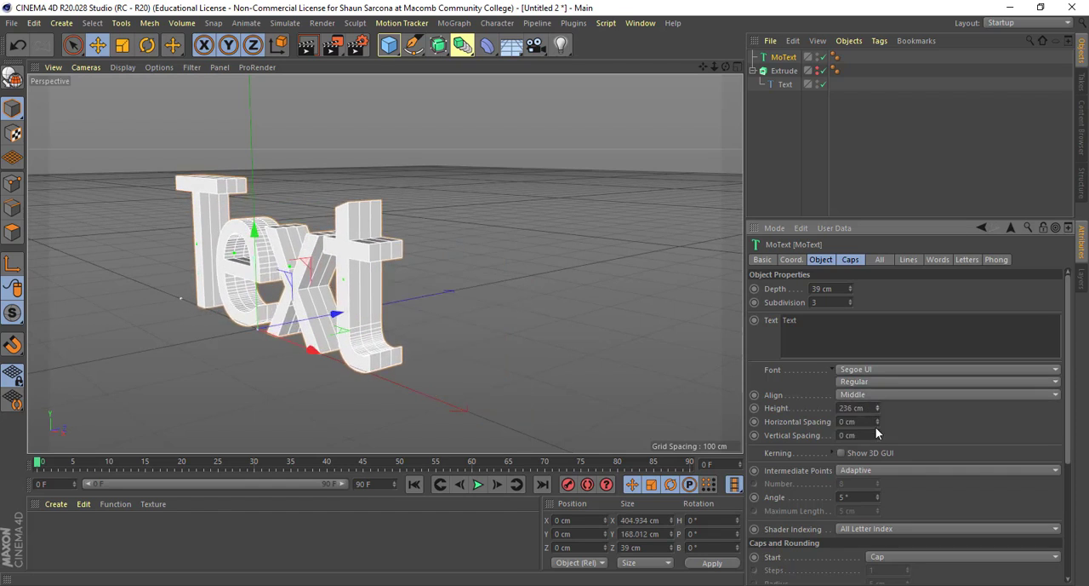
click(842, 452)
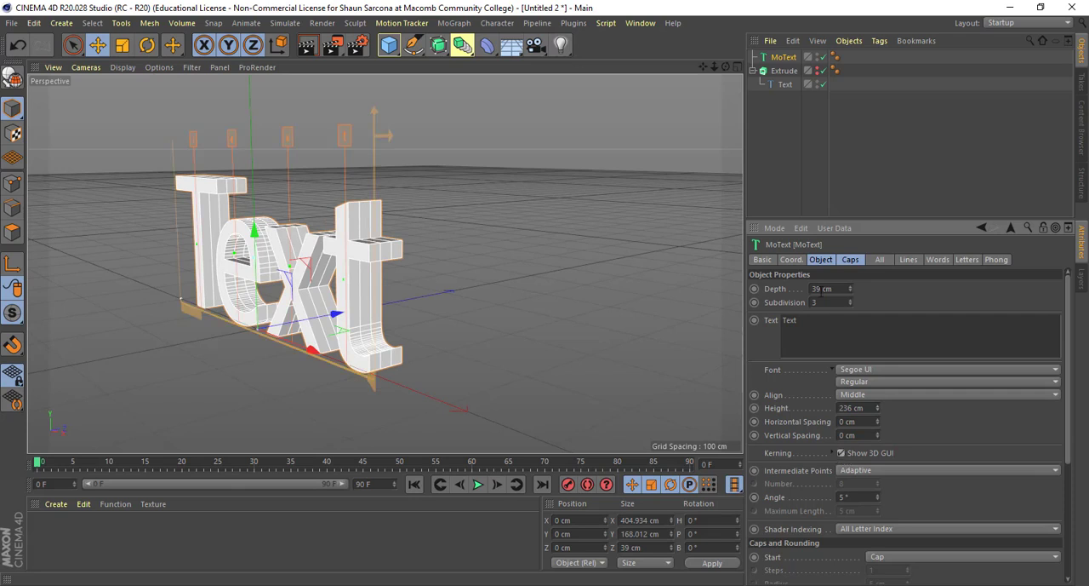
- Change the MoText wording to MACA and tighten the spacing before the last A with its kerning handle
drag(800, 320, 416, 178)
text(MACA)
key(Tab)
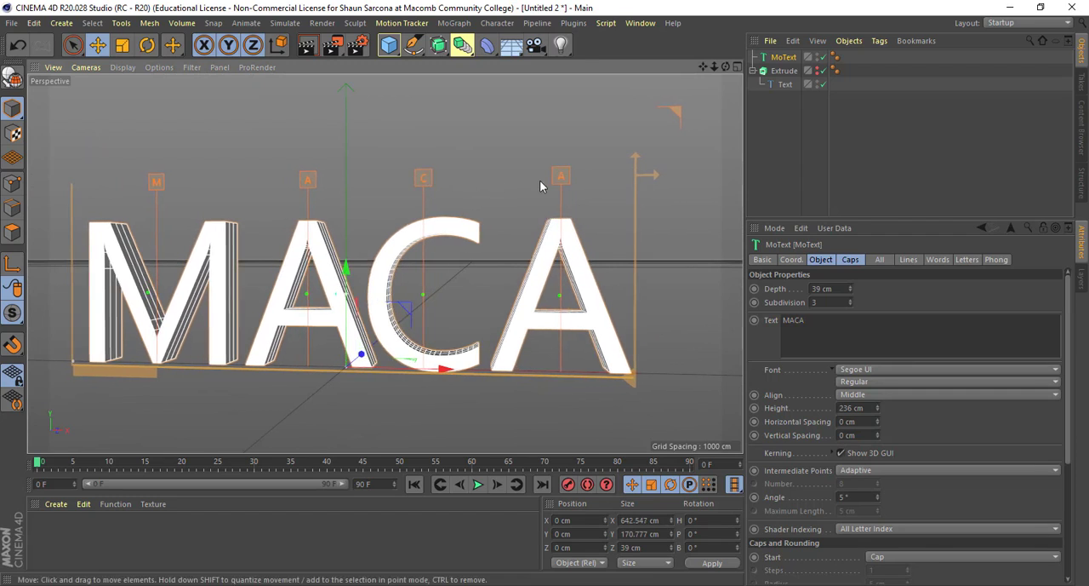
alt+drag(554, 182, 550, 182)
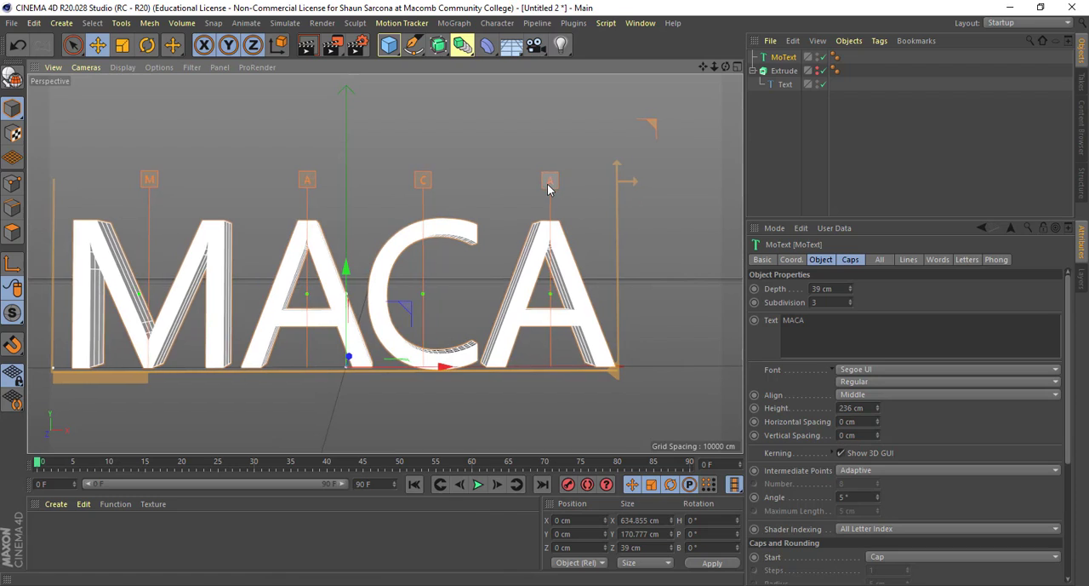
mouse_move(554, 281)
alt+mouse_down()
mouse_move(521, 284)
mouse_move(543, 295)
alt+mouse_up()
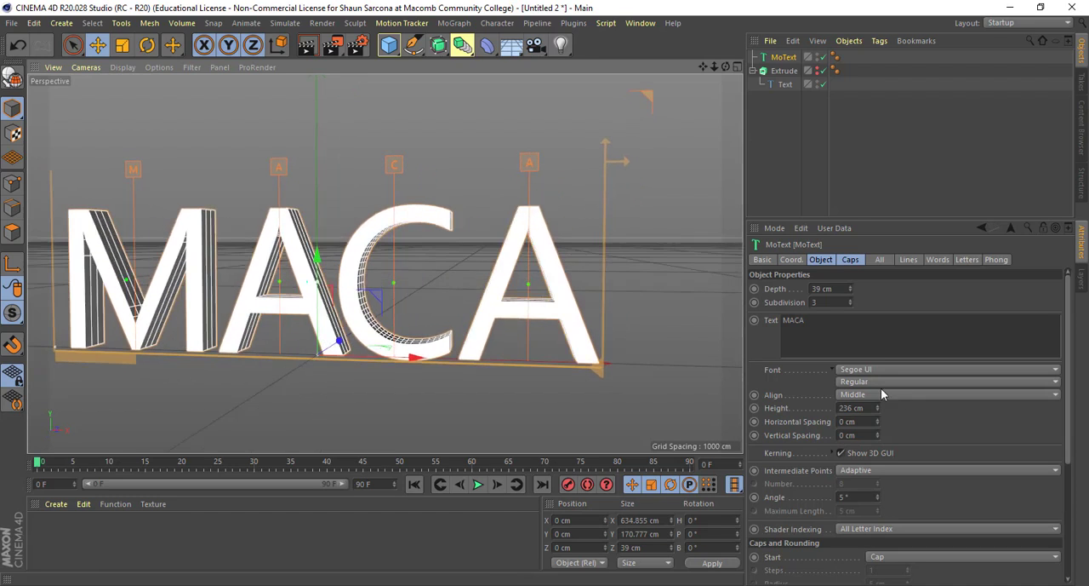
- Change the MoText font to Showcard Gothic and move the C slightly away from the preceding A with its kerning handle
click(856, 372)
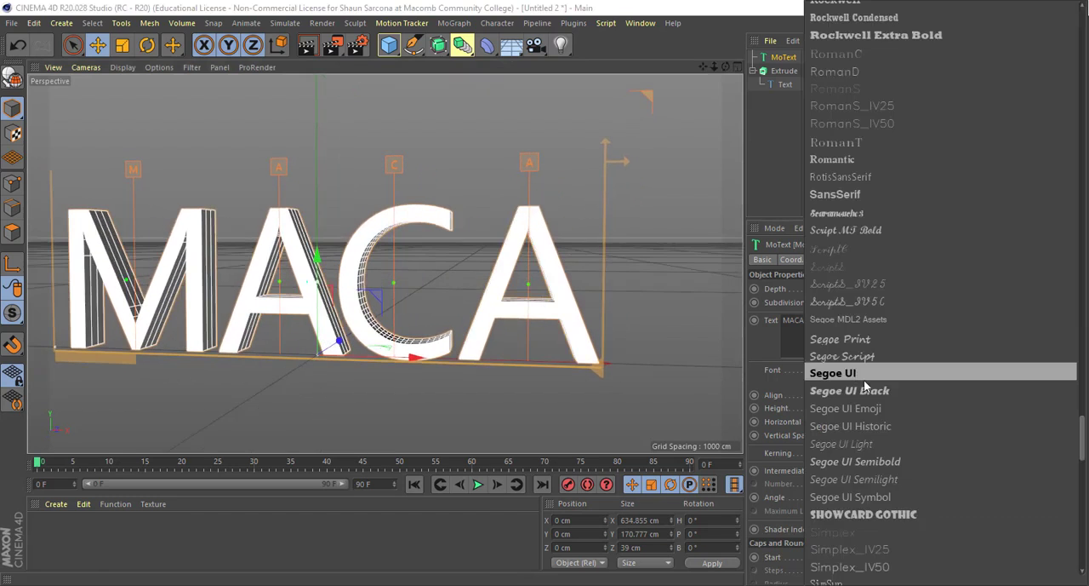
click(863, 515)
mouse_move(607, 316)
alt+mouse_down()
mouse_move(632, 312)
mouse_move(608, 309)
mouse_move(619, 313)
alt+mouse_up()
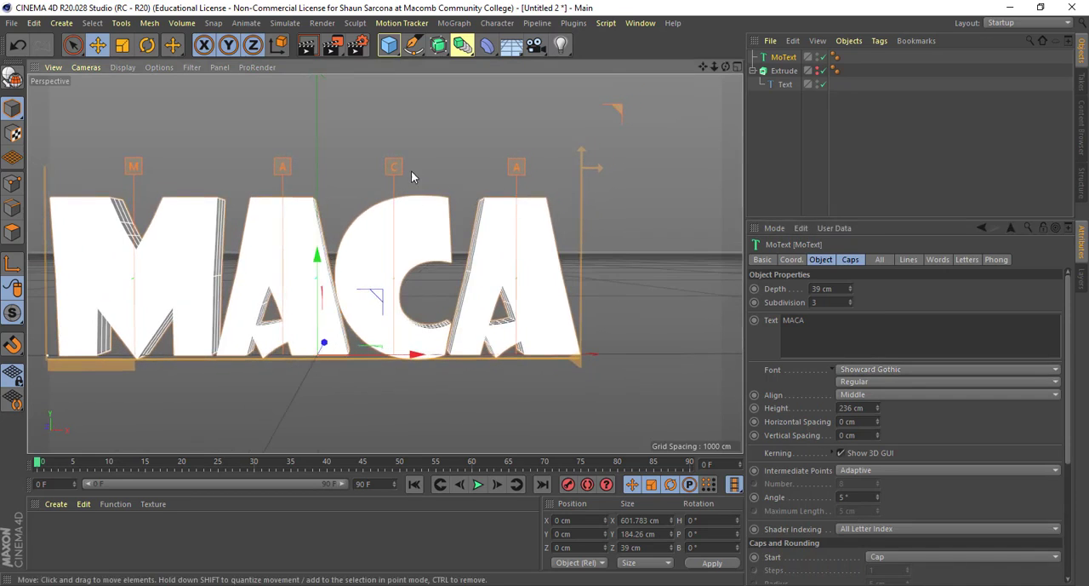
drag(395, 166, 399, 167)
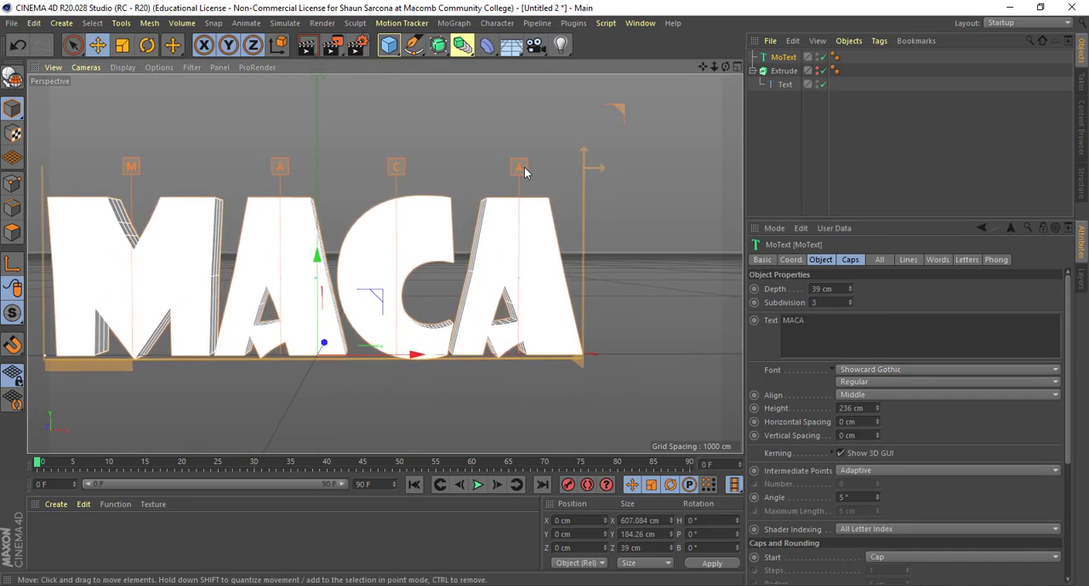
alt+drag(537, 194, 523, 197)
- Examine the spacing of the MACA letters in the Front view, then return to the Perspective view and look at their sides
mouse_move(436, 212)
alt+mouse_down()
mouse_move(499, 219)
mouse_move(449, 223)
alt+mouse_up()
middle_click(449, 224)
middle_click(587, 347)
alt+right_drag(617, 360, 341, 312)
alt+middle_drag(593, 320, 453, 318)
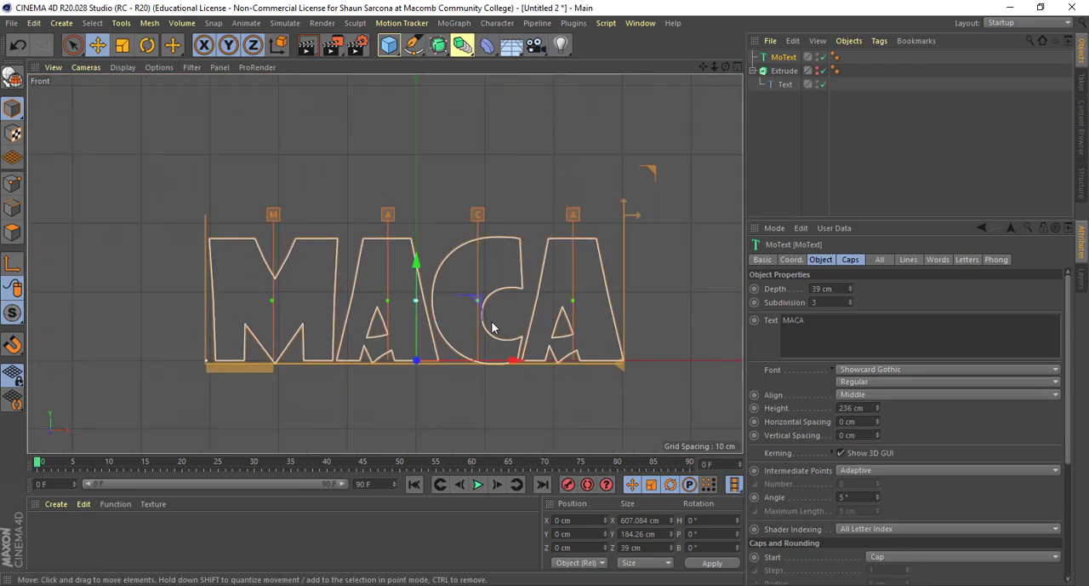
middle_click(435, 322)
middle_click(272, 239)
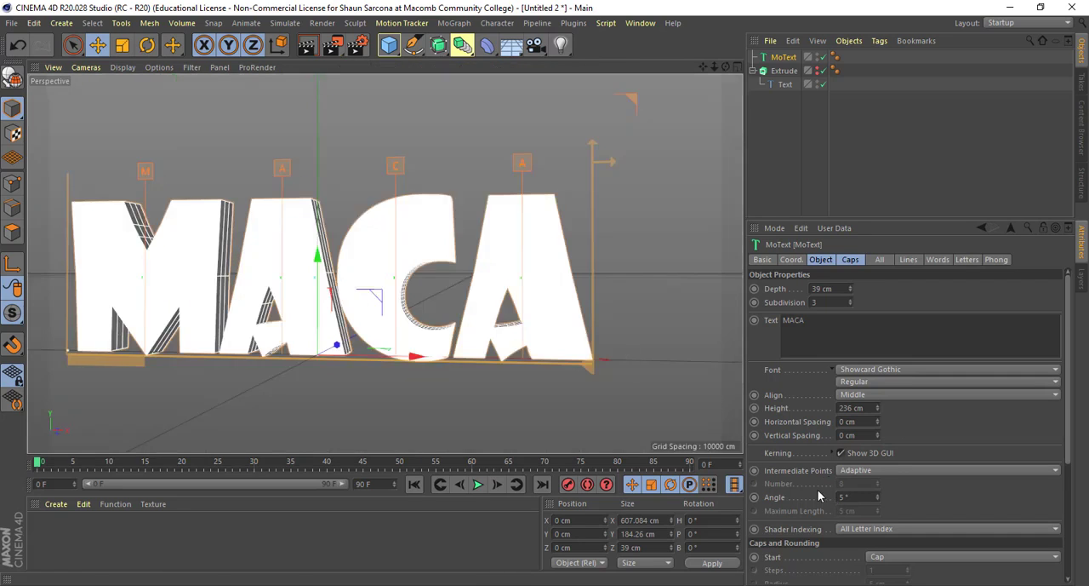
alt+drag(579, 371, 547, 372)
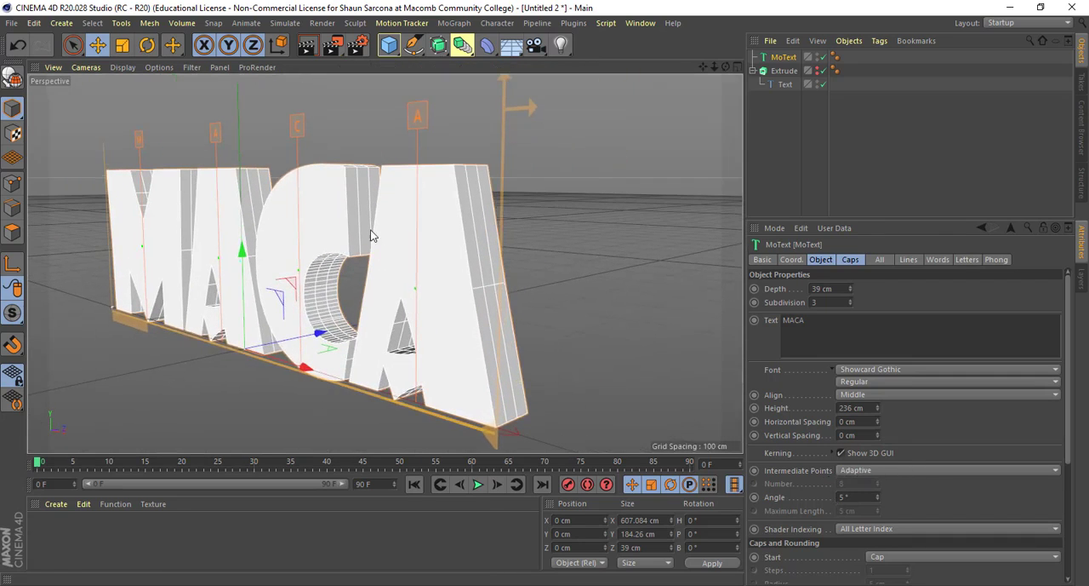
- Try Point mode on the MoText letters, then return to Model mode
click(12, 186)
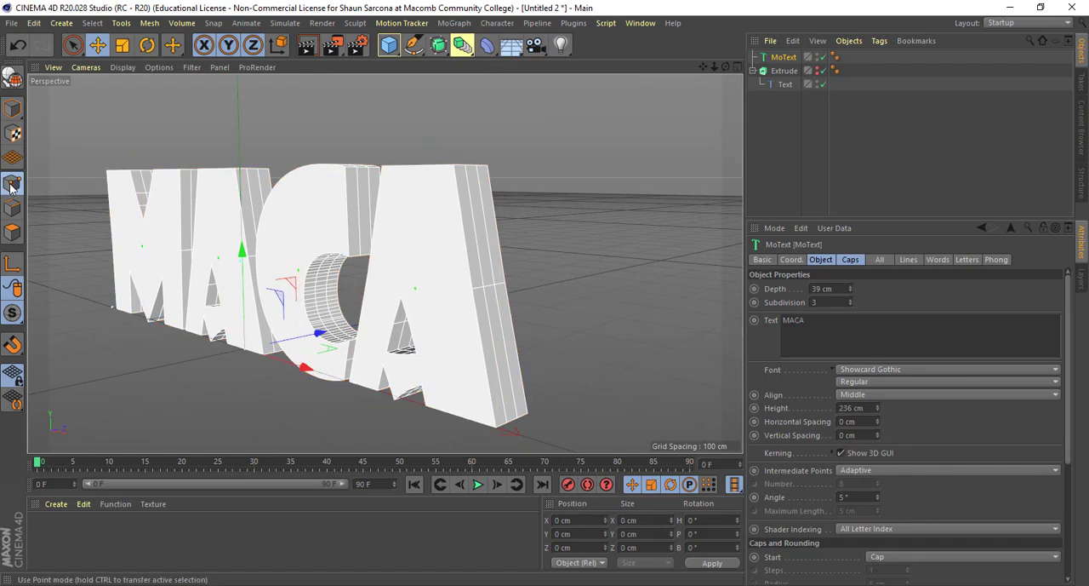
click(13, 109)
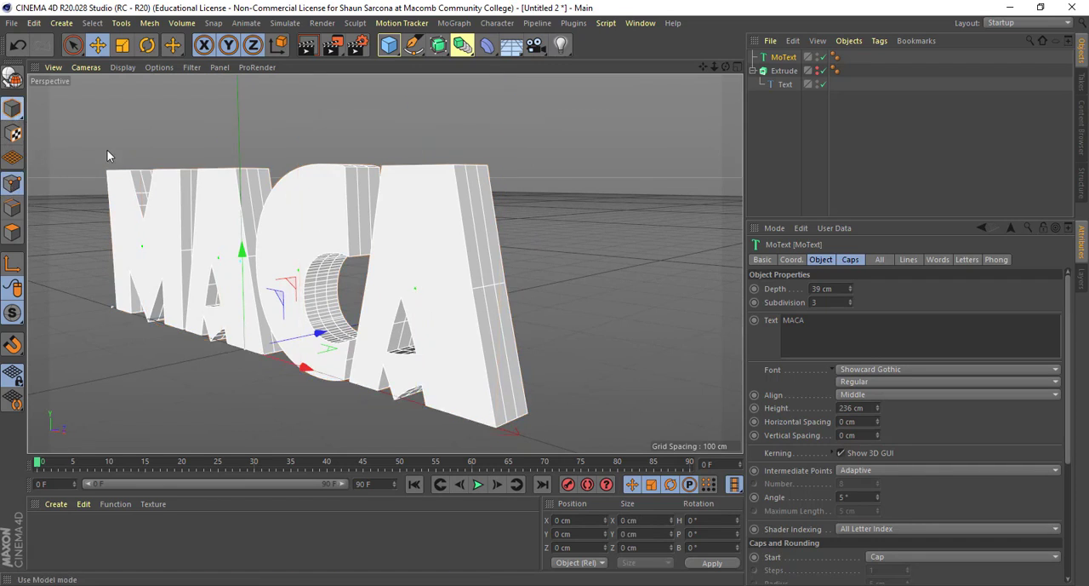
alt+drag(423, 246, 589, 319)
alt+middle_drag(588, 312, 580, 301)
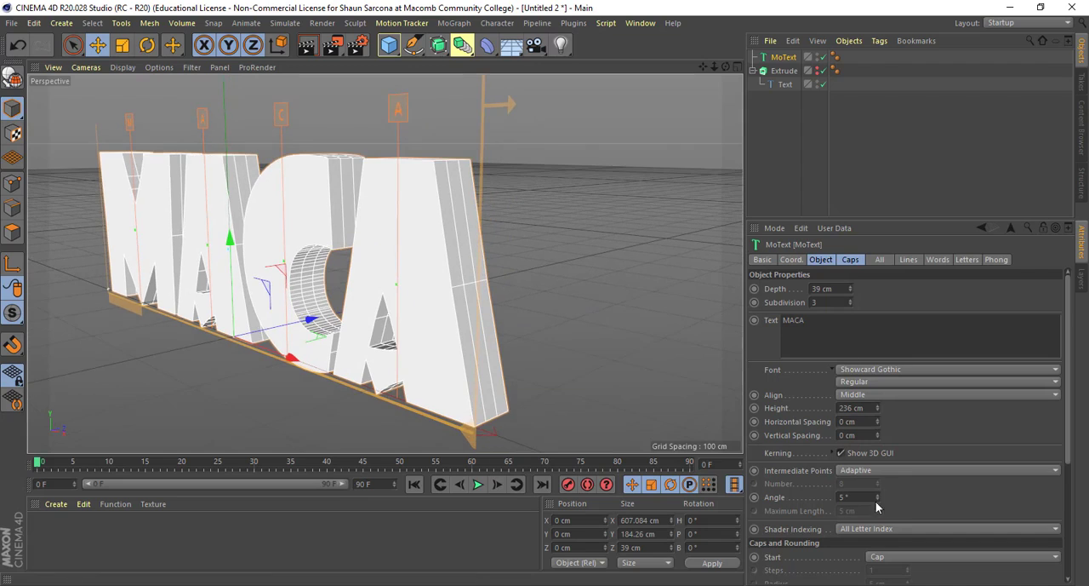
- Switch the MoText intermediate points to Natural and examine the segments on the sides of the letters
click(859, 470)
click(858, 498)
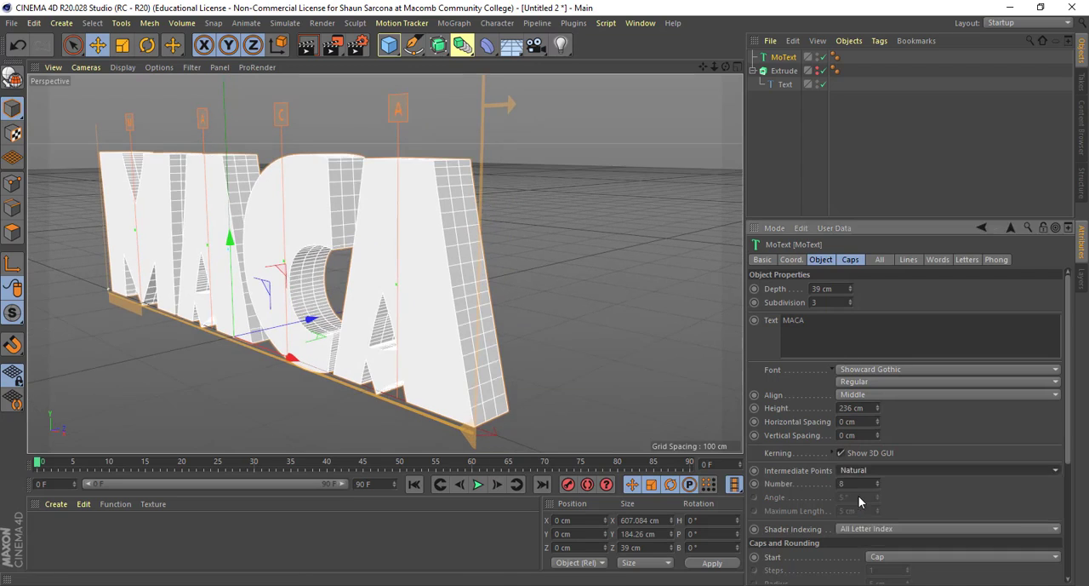
alt+right_drag(538, 260, 613, 277)
alt+middle_drag(510, 257, 532, 269)
alt+right_drag(532, 269, 614, 281)
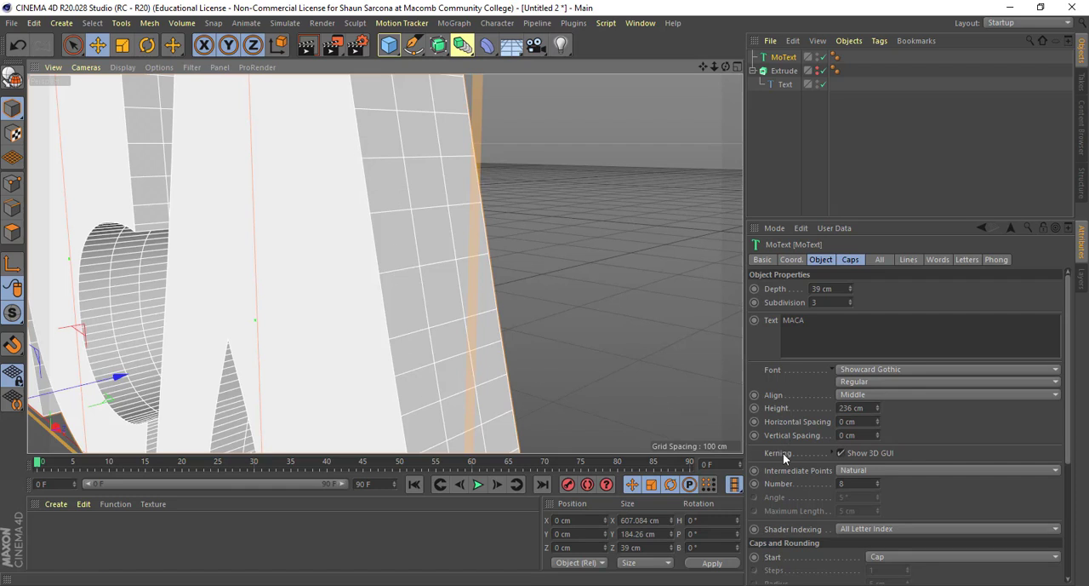
alt+right_drag(528, 333, 451, 335)
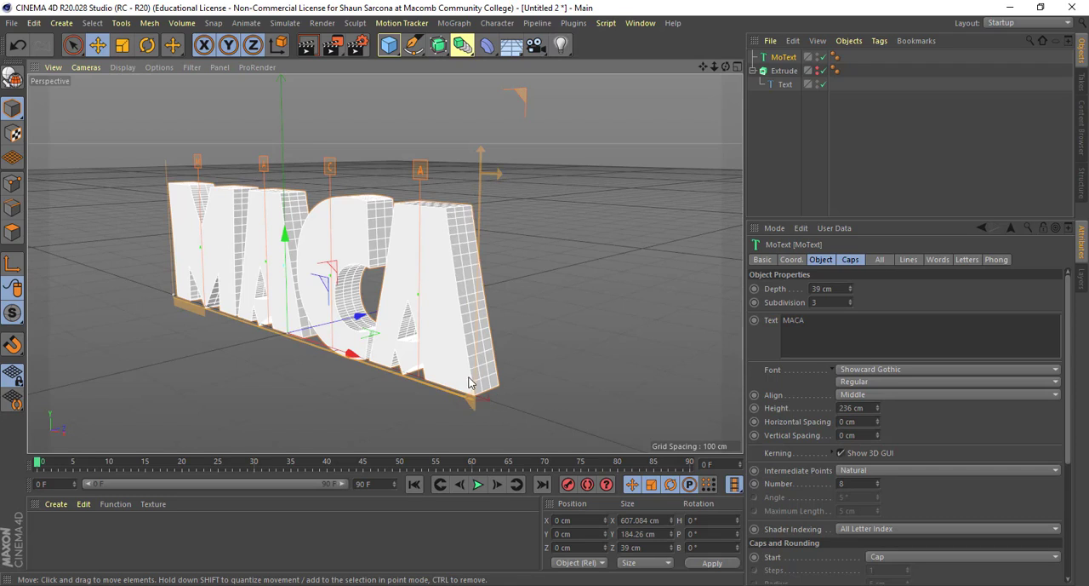
- Set the MoText intermediate points back to Adaptive and compare the segments along the letter sides
click(872, 469)
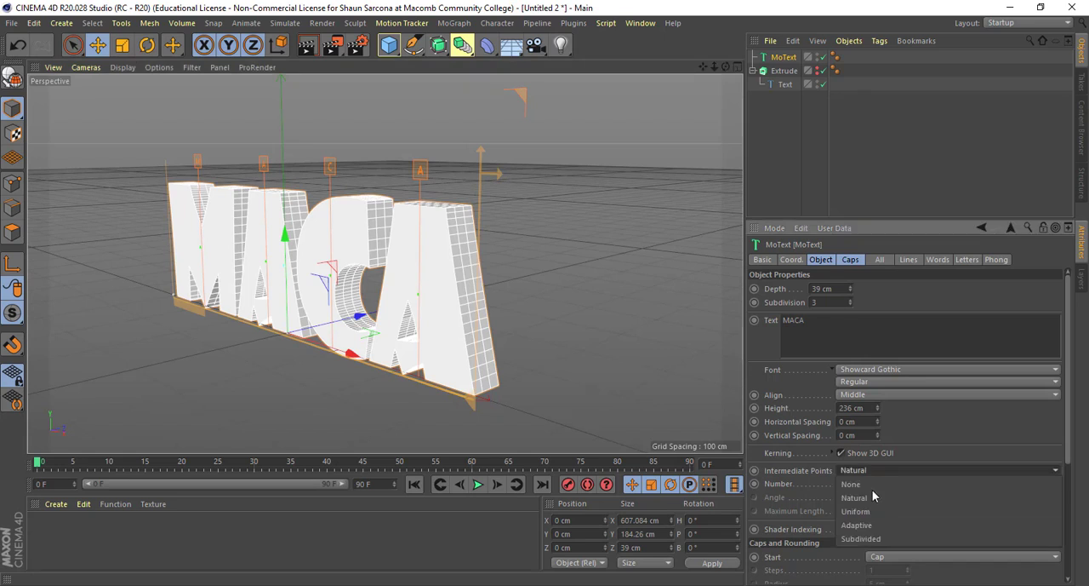
click(872, 520)
alt+drag(619, 381, 452, 385)
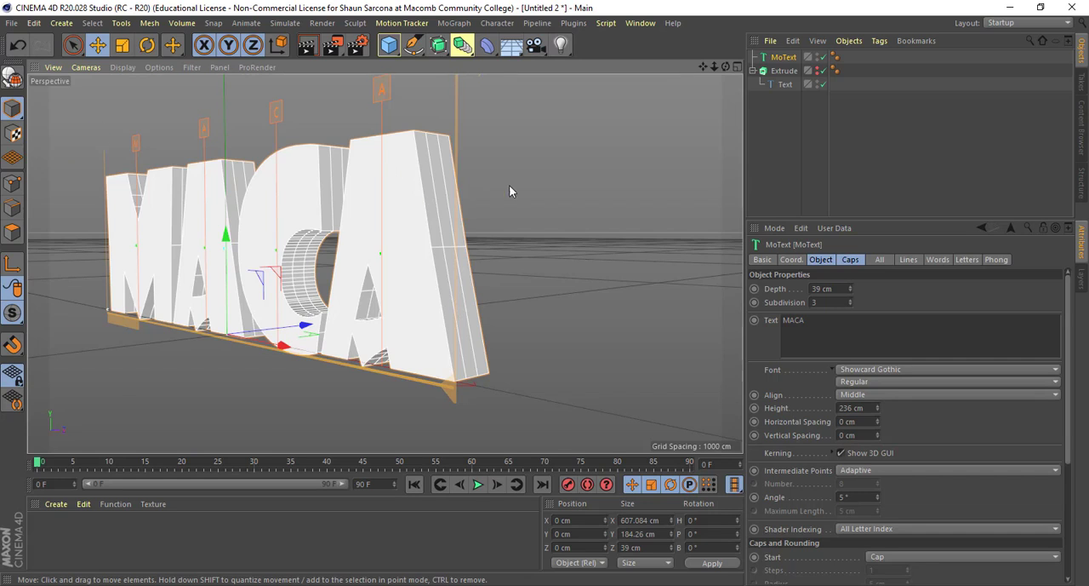
alt+drag(510, 185, 515, 254)
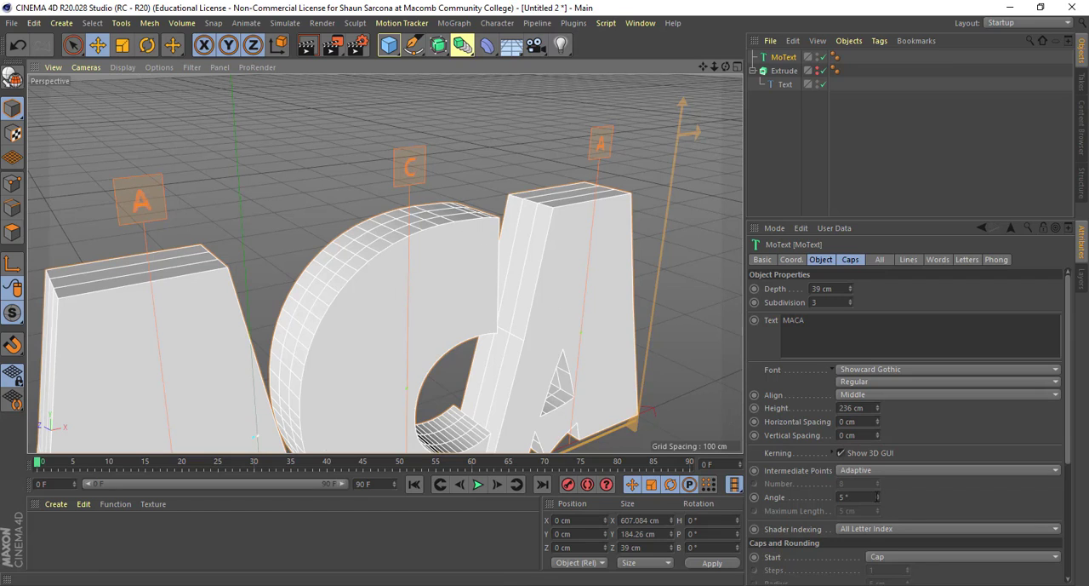
- Try an angle of 23° for the adaptive intermediate points, then set the angle back to 5°
drag(877, 496, 878, 473)
alt+drag(518, 334, 403, 237)
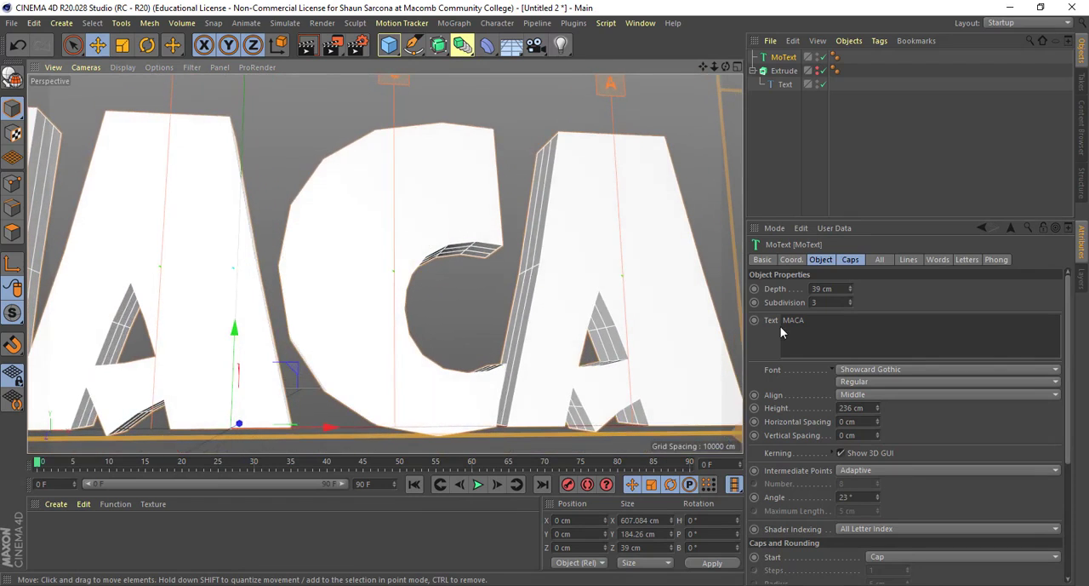
drag(855, 497, 801, 504)
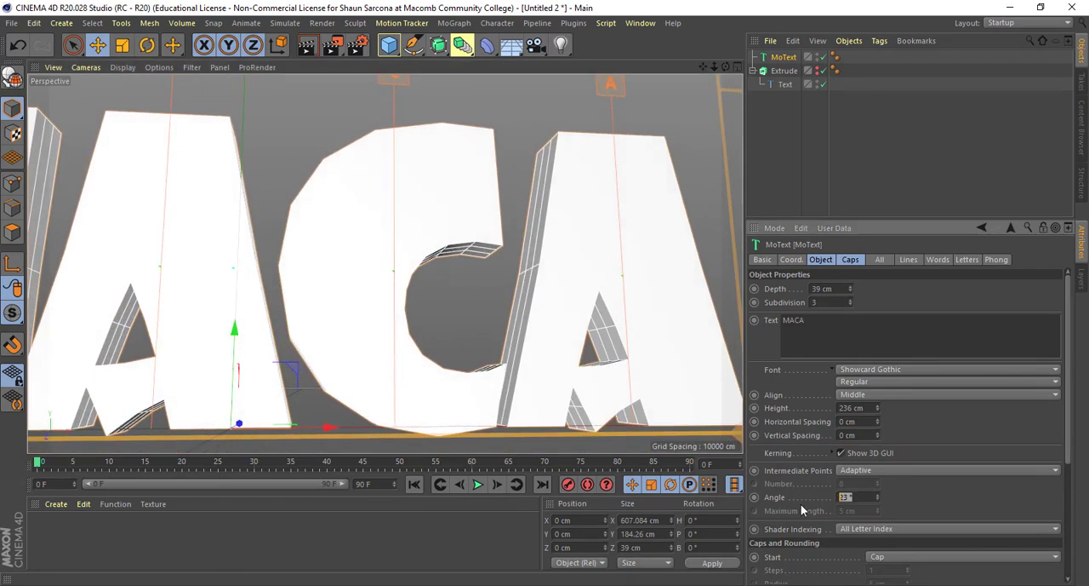
text(5)
key(Return)
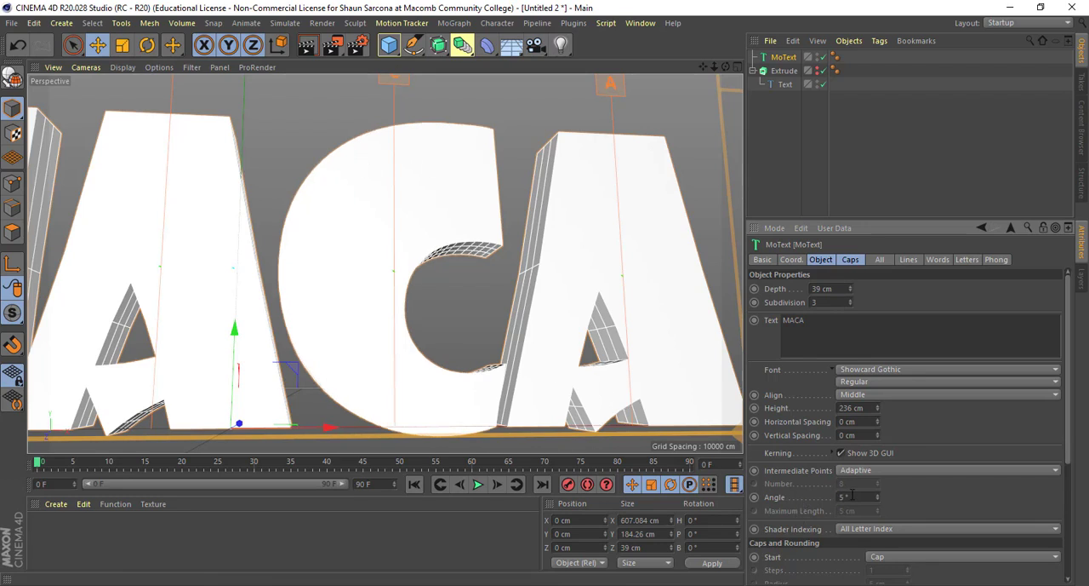
alt+drag(559, 317, 374, 255)
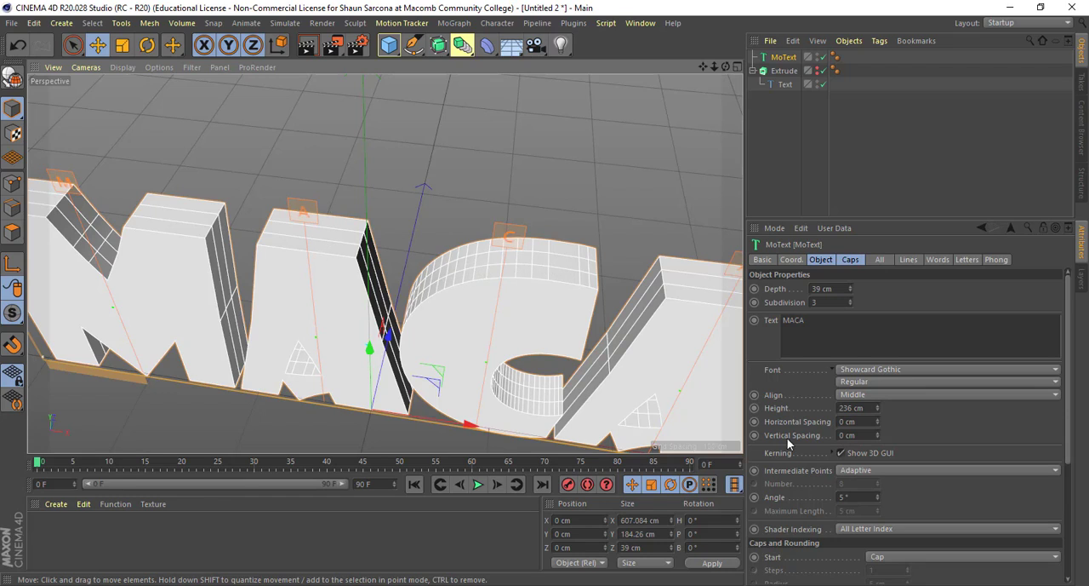
- Set the MoText intermediate points to Natural and look over the mesh of the letters
click(870, 473)
click(870, 492)
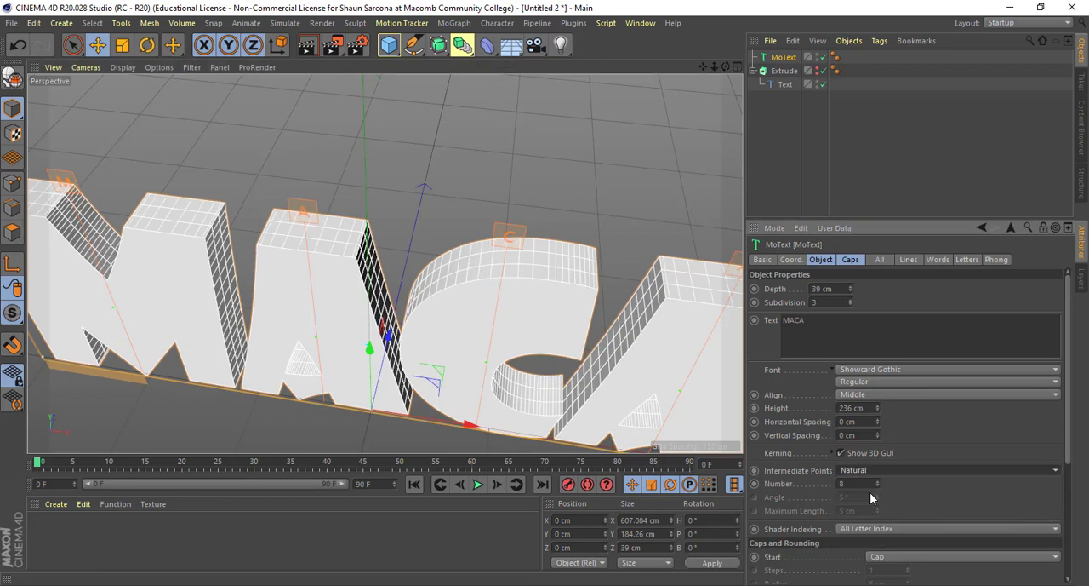
alt+drag(622, 372, 673, 373)
alt+drag(638, 324, 574, 187)
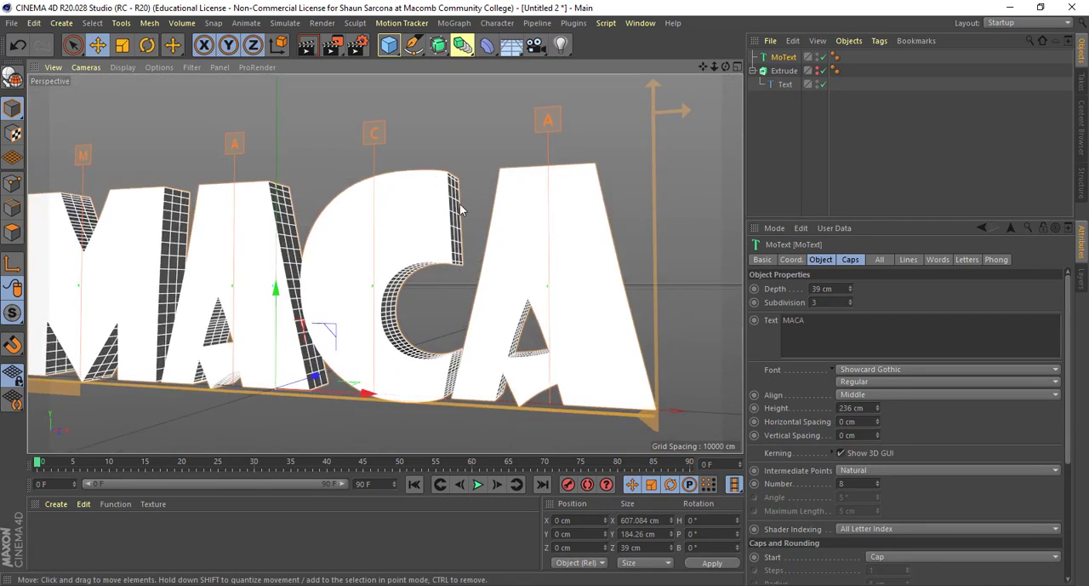
- Lower the number of natural intermediate points on the MoText object to 0
click(858, 483)
alt+drag(573, 355, 456, 356)
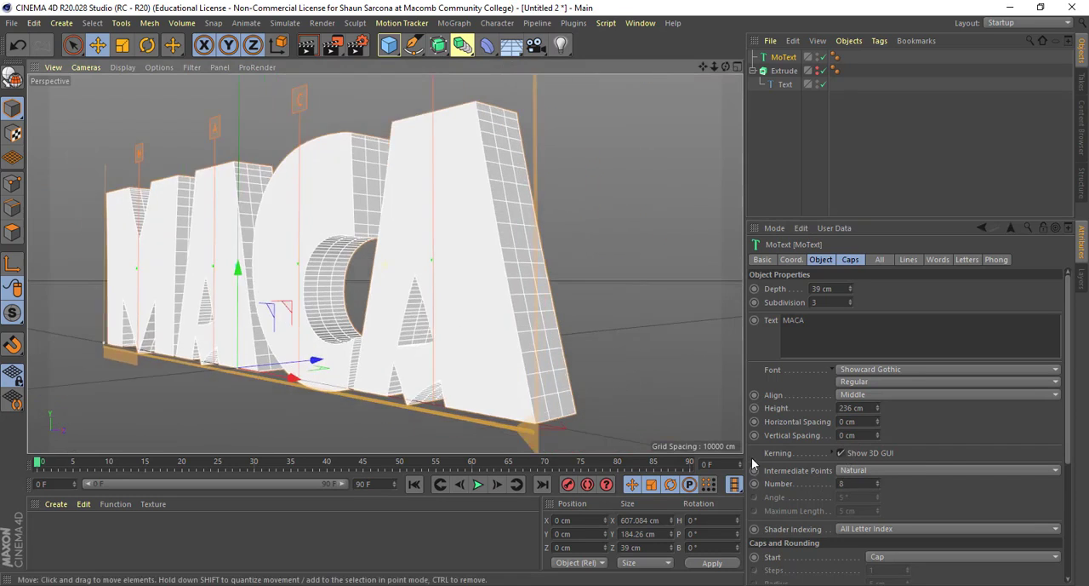
click(879, 486)
click(879, 486)
click(879, 486)
click(879, 486)
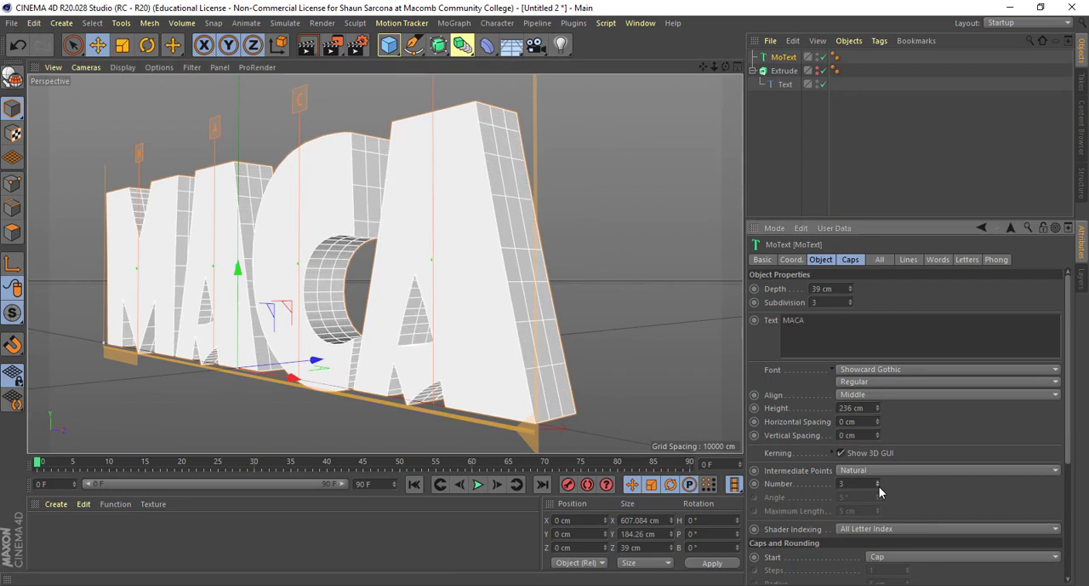
click(879, 486)
click(879, 486)
click(880, 486)
click(879, 485)
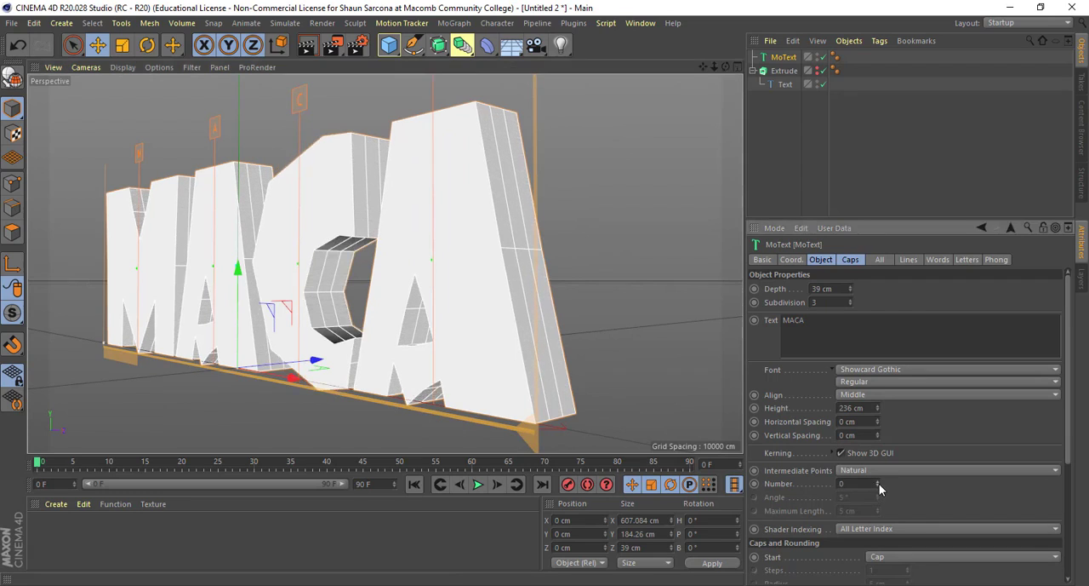
- Raise the number of natural intermediate points on the MoText object to 13 and check the letters' sides
click(879, 481)
click(879, 481)
click(879, 481)
click(879, 481)
click(880, 480)
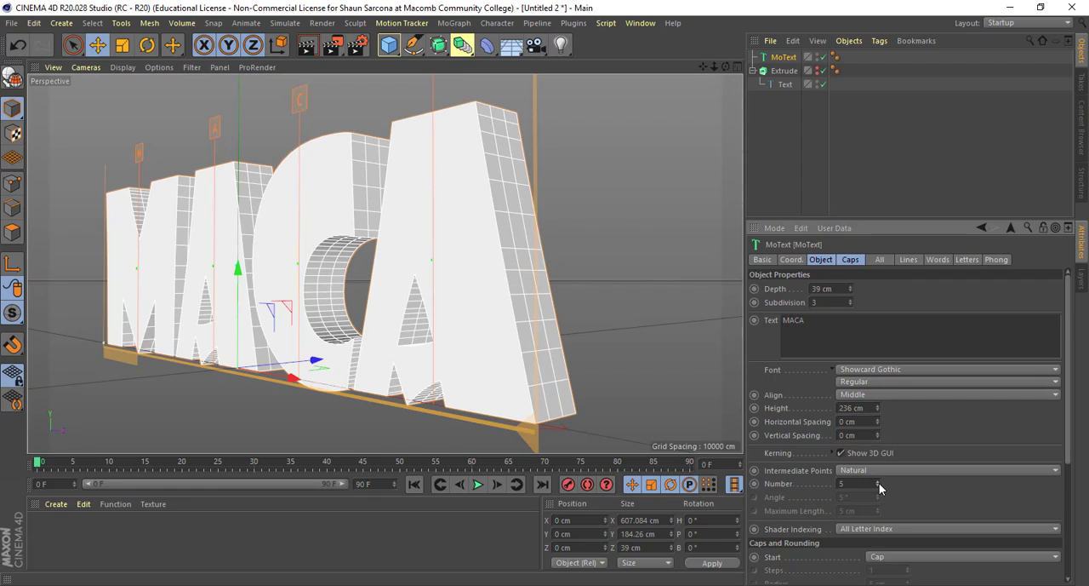
click(879, 481)
click(879, 482)
click(879, 482)
click(879, 482)
click(879, 482)
click(879, 482)
click(880, 482)
click(880, 482)
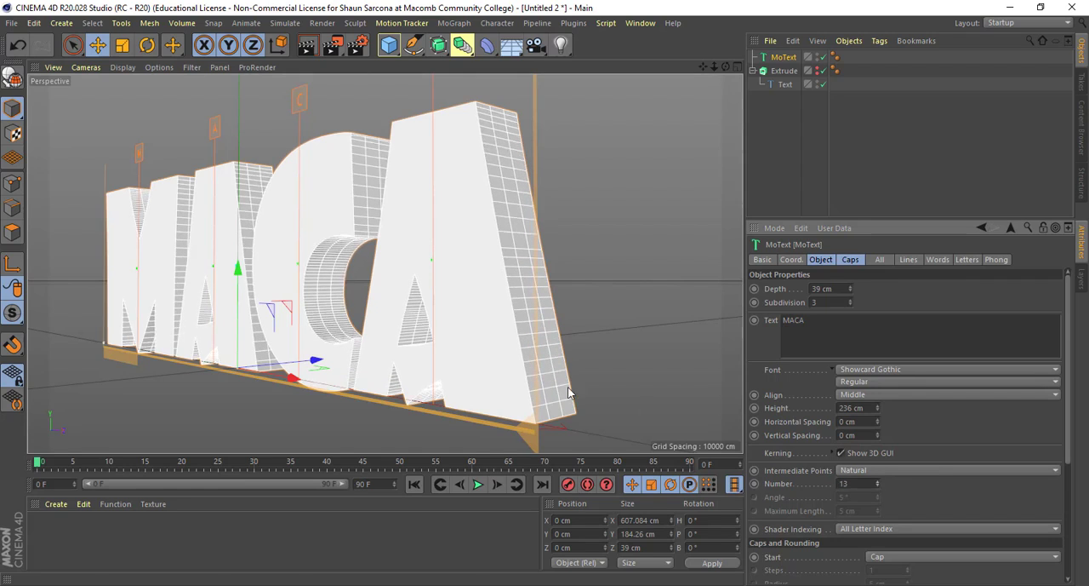
alt+drag(455, 298, 372, 144)
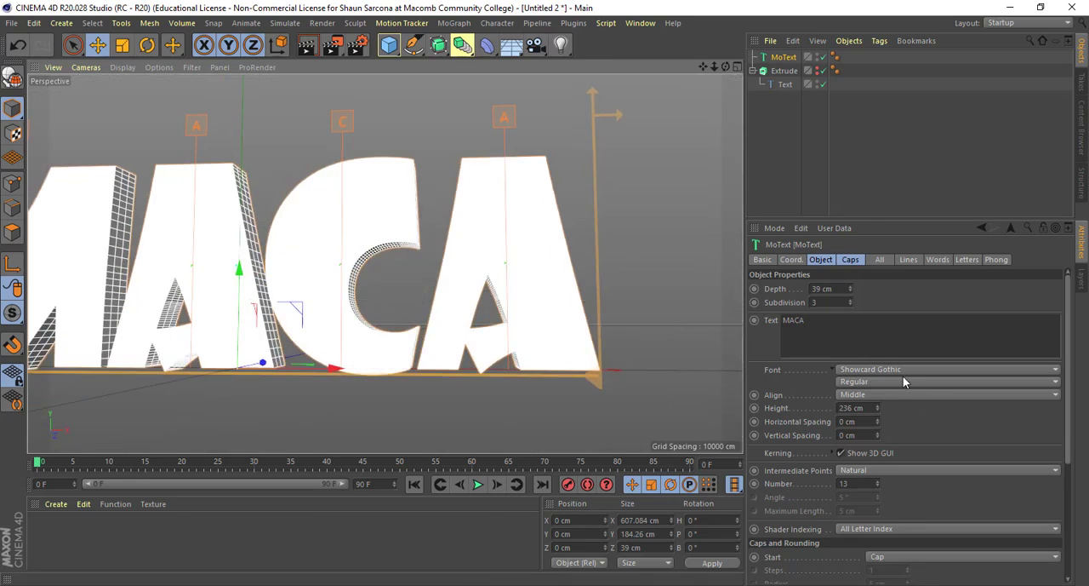
- Try the Snap ITC font on the MoText letters, then set the font to Stylus BT and look over the mesh
click(901, 368)
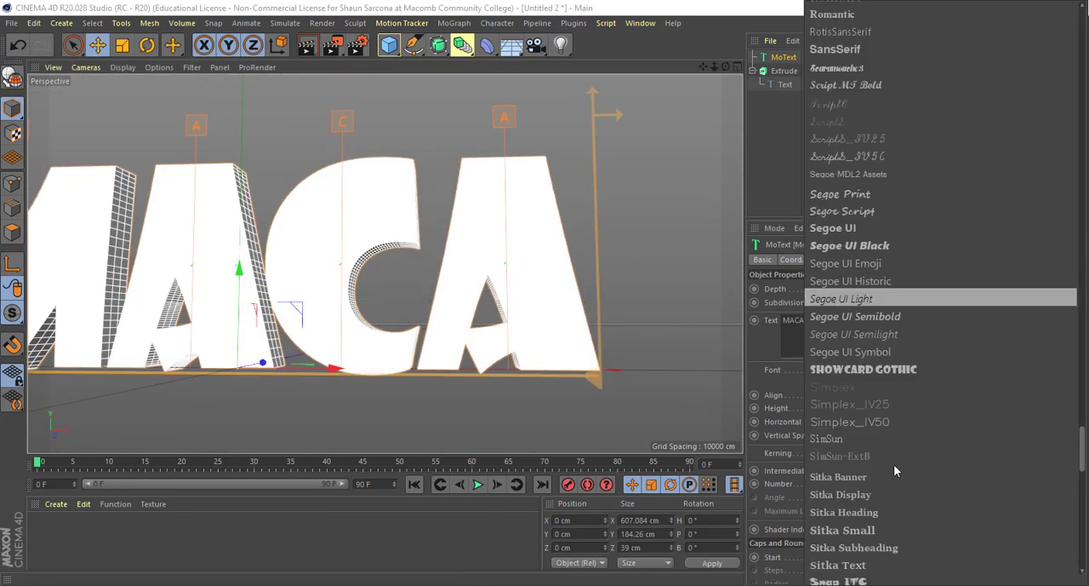
scroll(870, 524, down, 2)
click(871, 479)
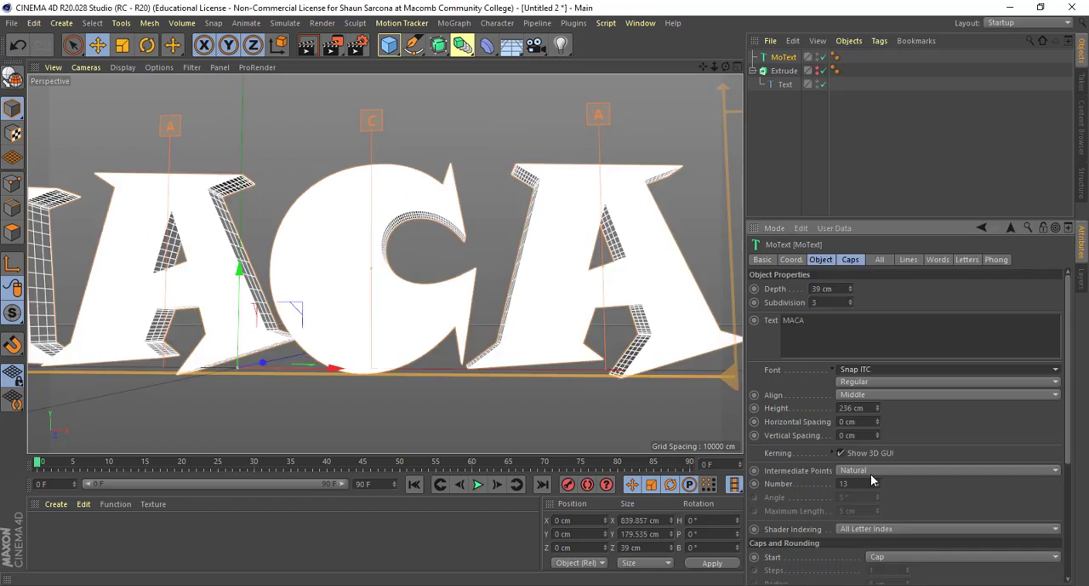
click(870, 372)
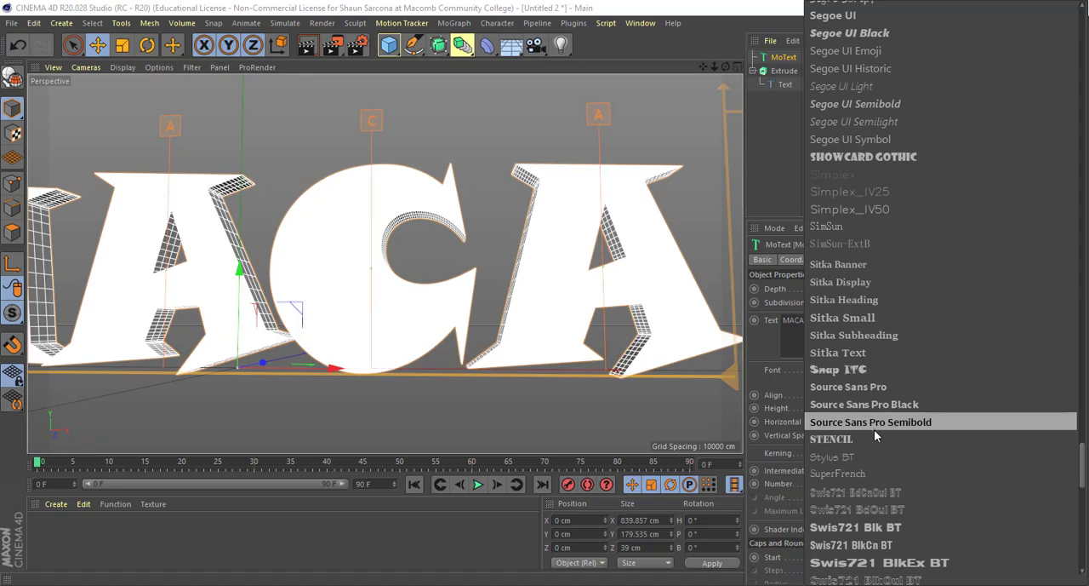
click(866, 459)
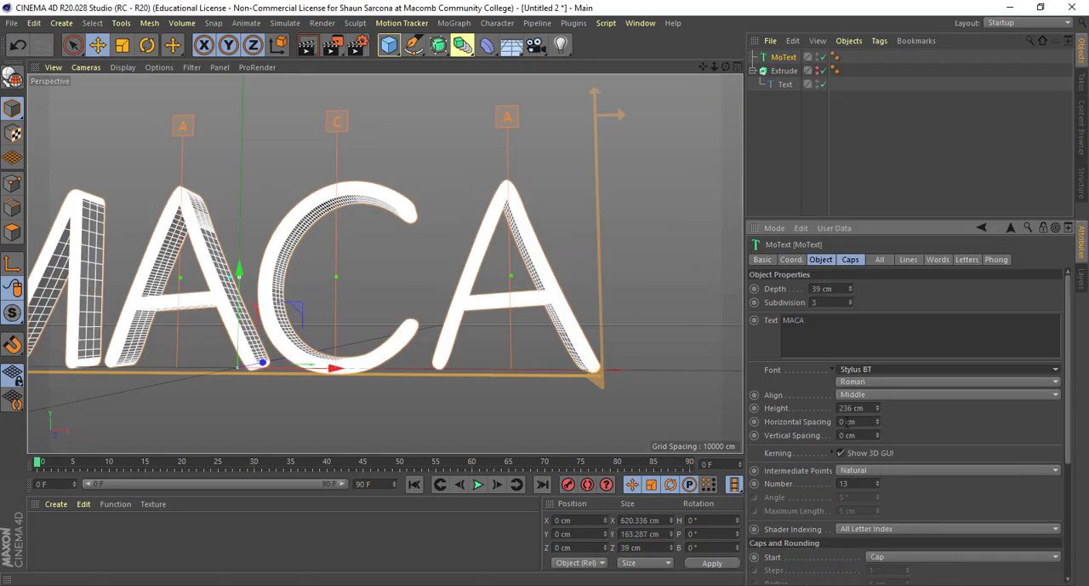
alt+drag(616, 308, 542, 233)
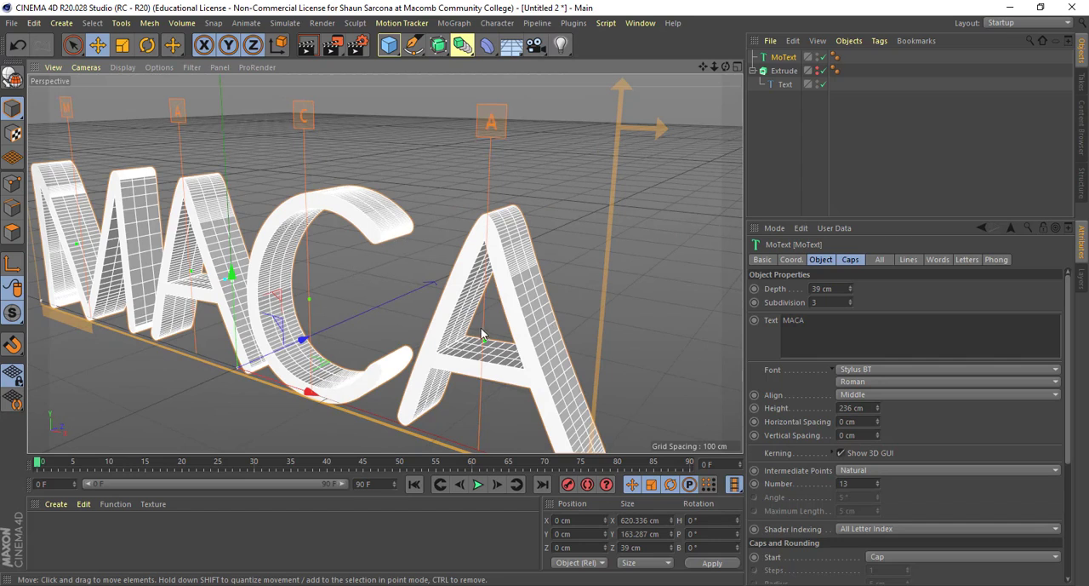
alt+drag(523, 361, 579, 340)
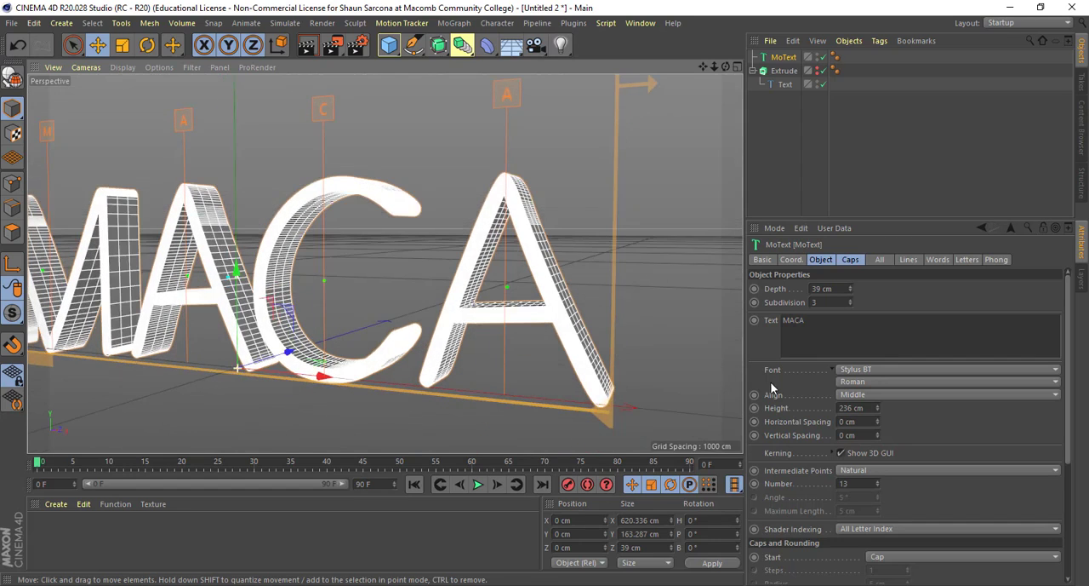
- Set the MoText intermediate points to Subdivided and check the mesh along the letters' sides
click(870, 469)
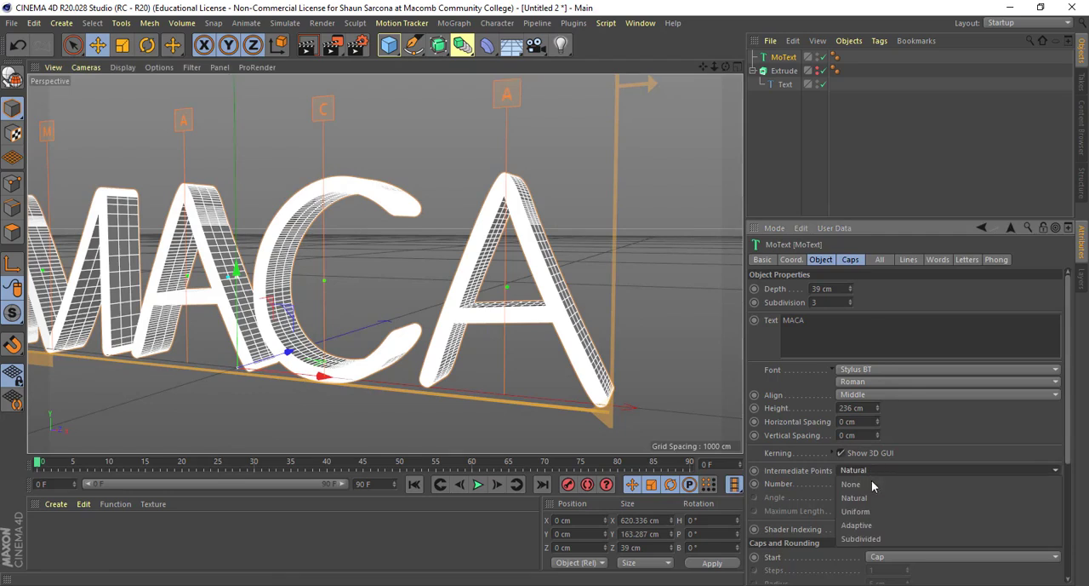
click(874, 539)
mouse_move(681, 308)
alt+mouse_down()
mouse_move(602, 309)
mouse_move(678, 408)
mouse_move(645, 359)
mouse_move(673, 322)
alt+mouse_up()
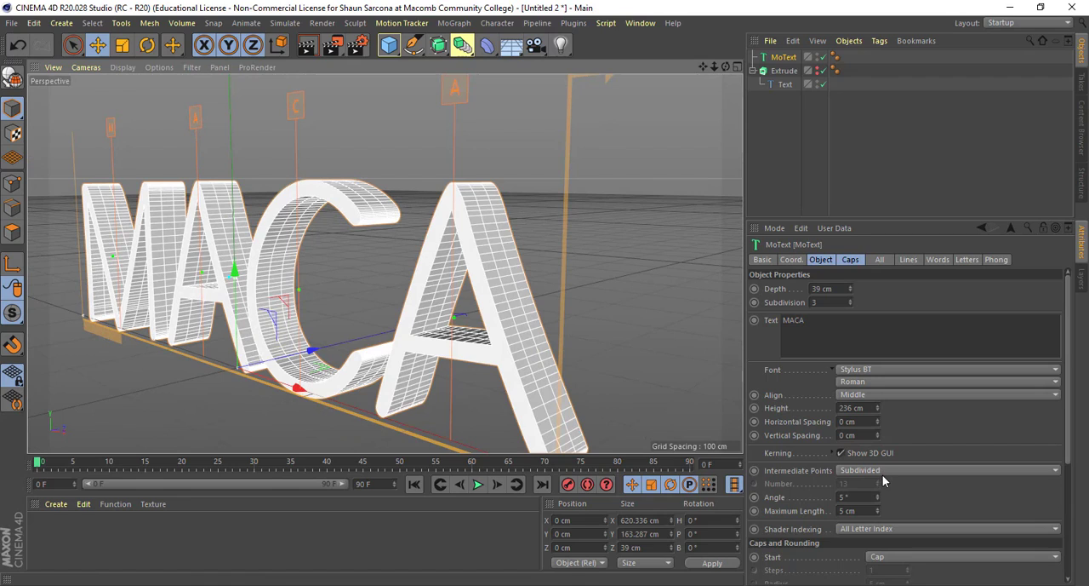
- Set the MoText intermediate points to Uniform and lower their number to 3
click(882, 473)
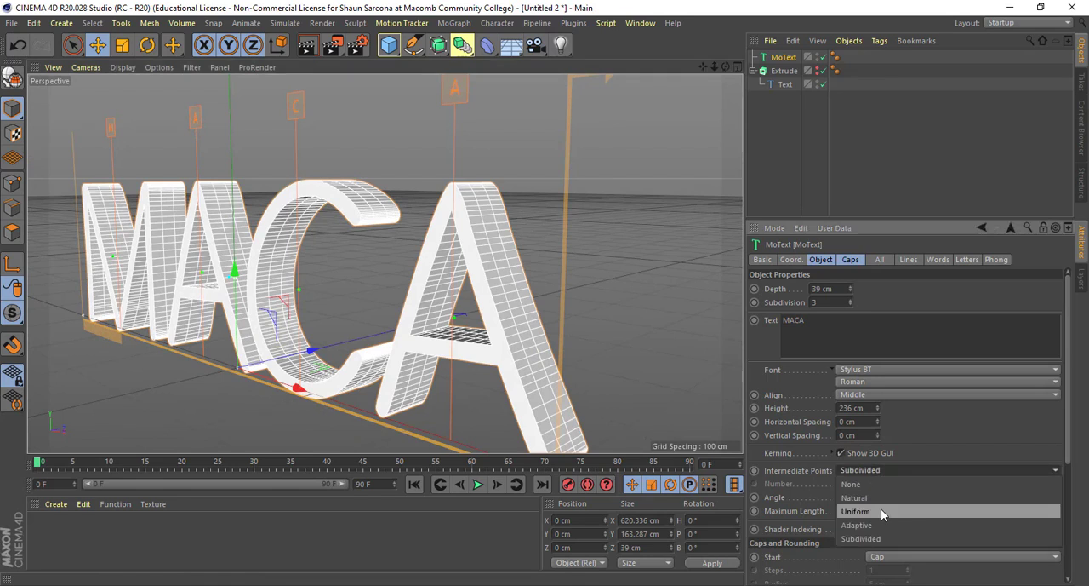
click(879, 510)
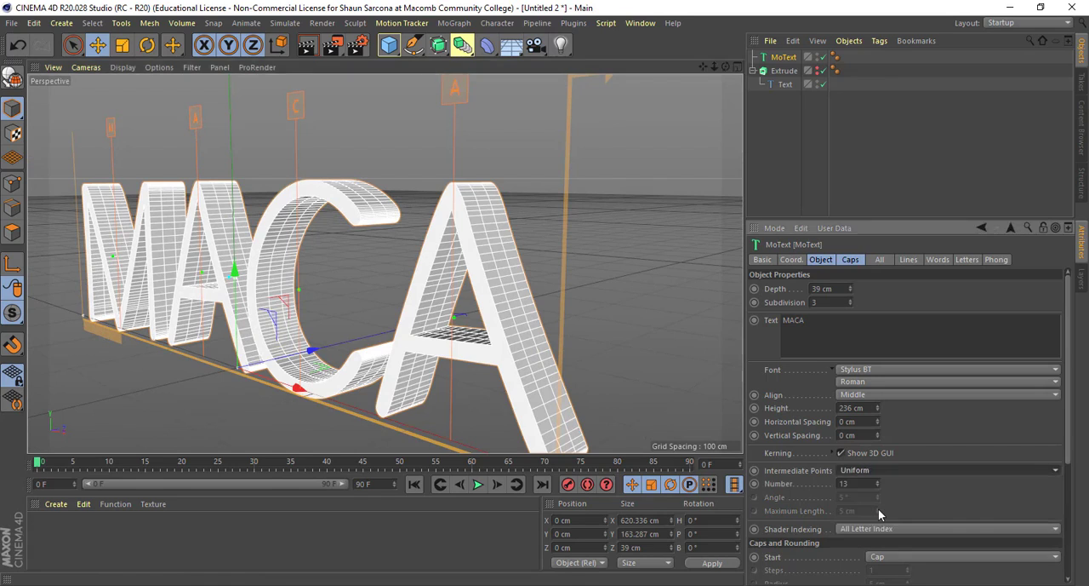
click(877, 486)
click(876, 486)
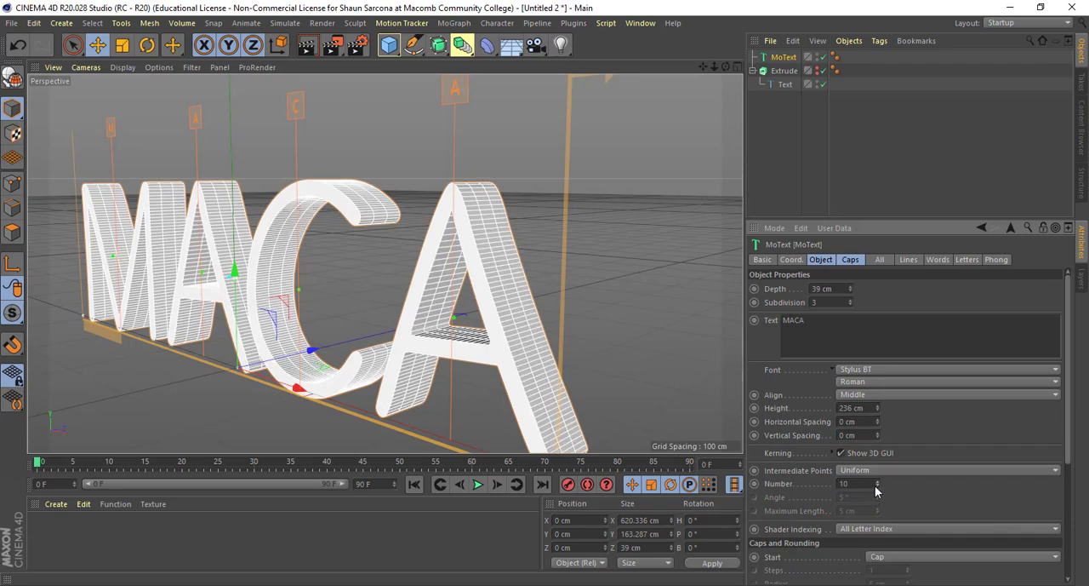
click(876, 486)
click(877, 485)
click(877, 486)
click(877, 486)
click(877, 486)
click(876, 486)
click(876, 486)
click(877, 486)
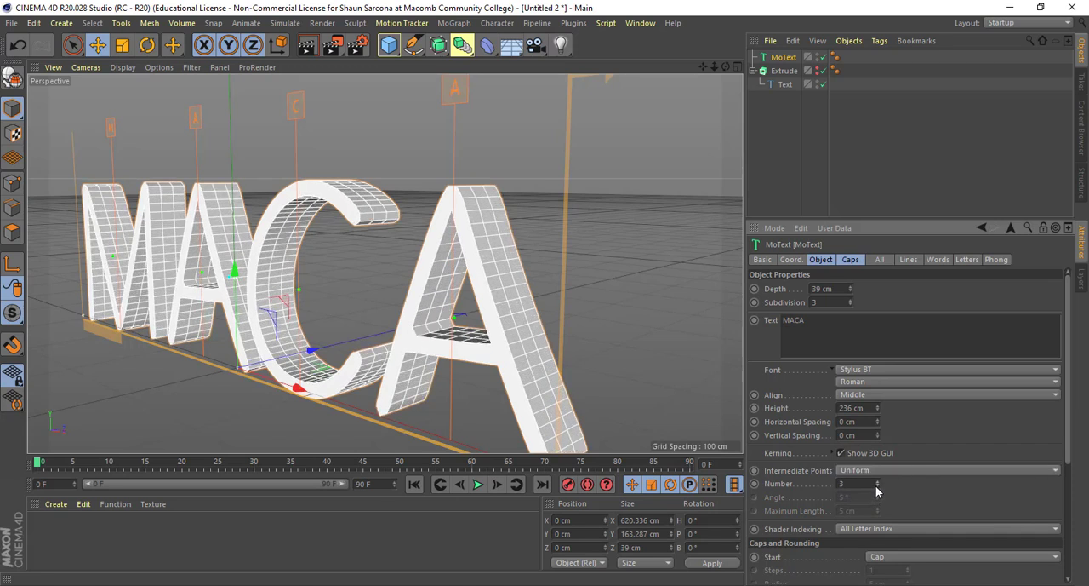
- Examine the outlines of the letters A and C in the front view for angular segments on the rounded ends
alt+drag(645, 340, 612, 333)
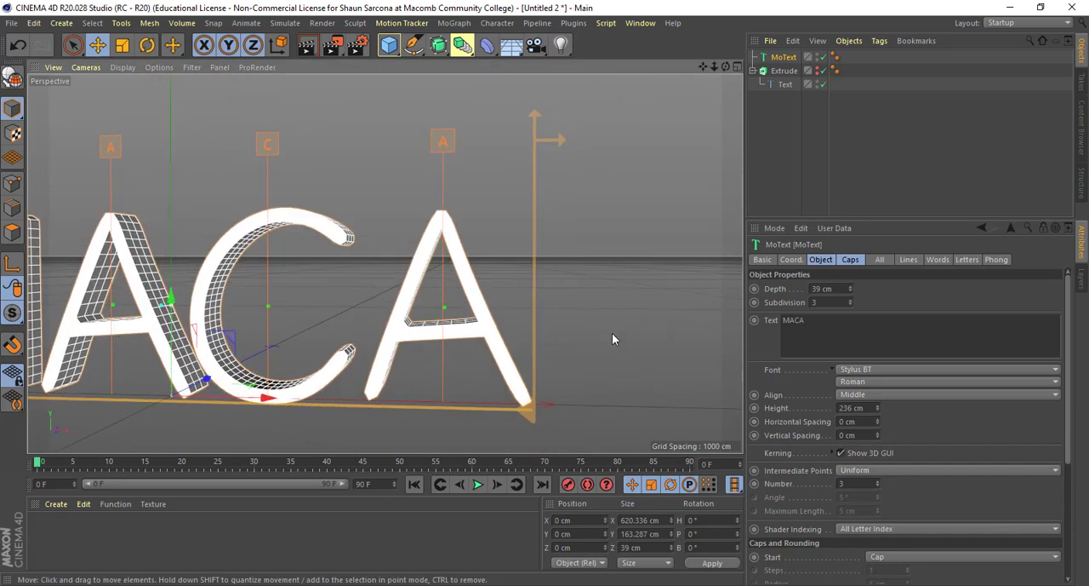
middle_click(612, 332)
middle_click(559, 349)
scroll(681, 353, up, 3)
scroll(605, 408, up, 3)
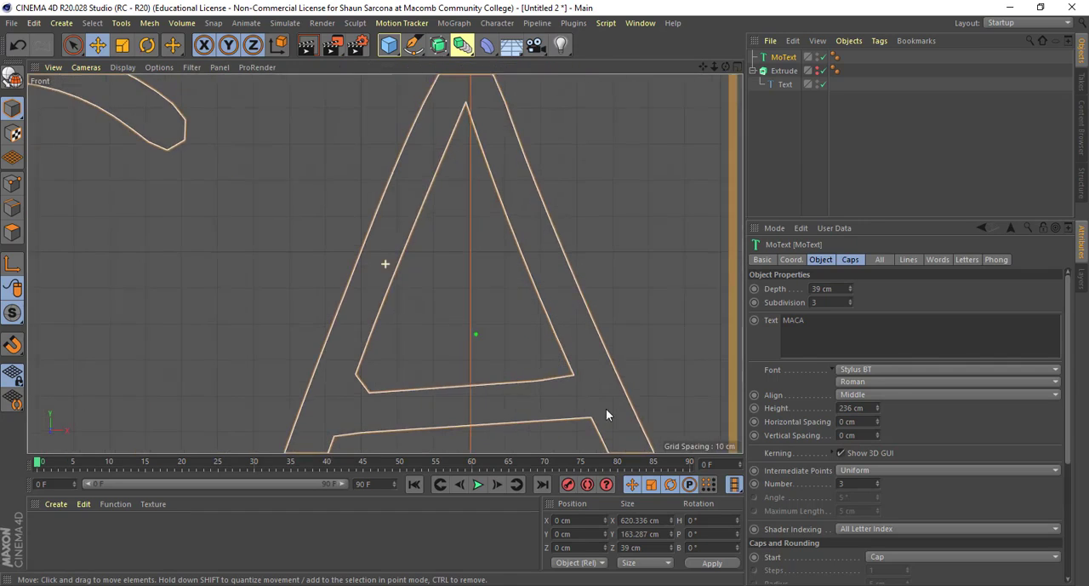
scroll(549, 287, up, 3)
scroll(468, 207, up, 3)
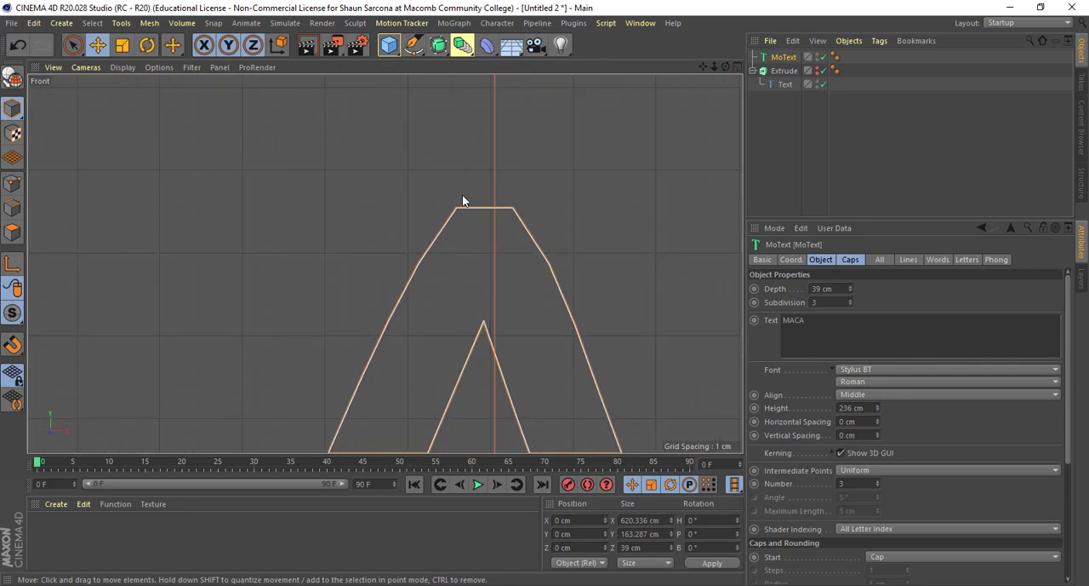
alt+right_drag(482, 263, 255, 268)
alt+middle_drag(255, 268, 566, 214)
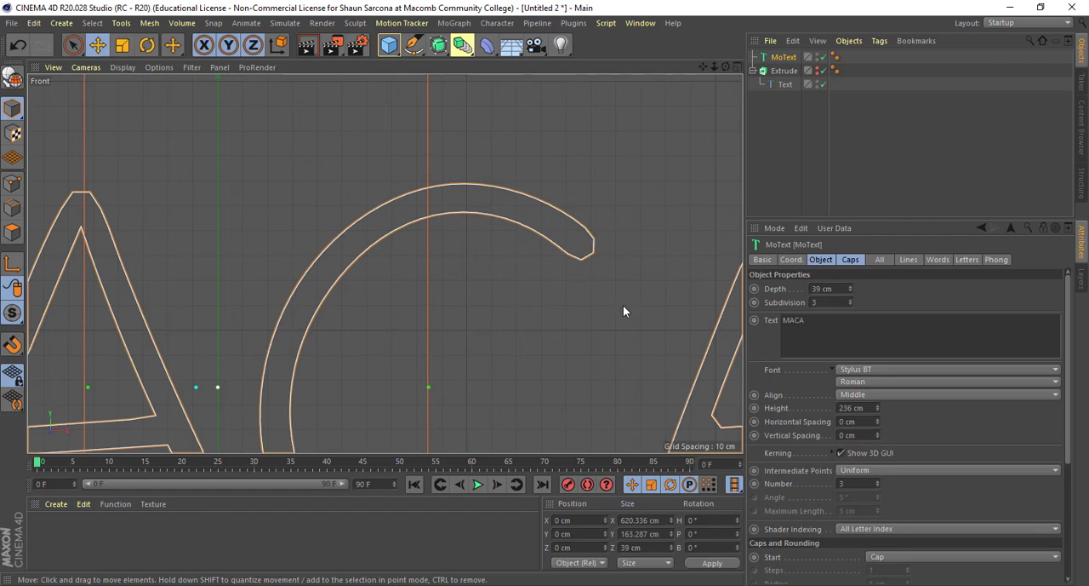
- Raise the number of uniform intermediate points to 7 and inspect the rounded end of the letter C up close
click(878, 481)
click(878, 481)
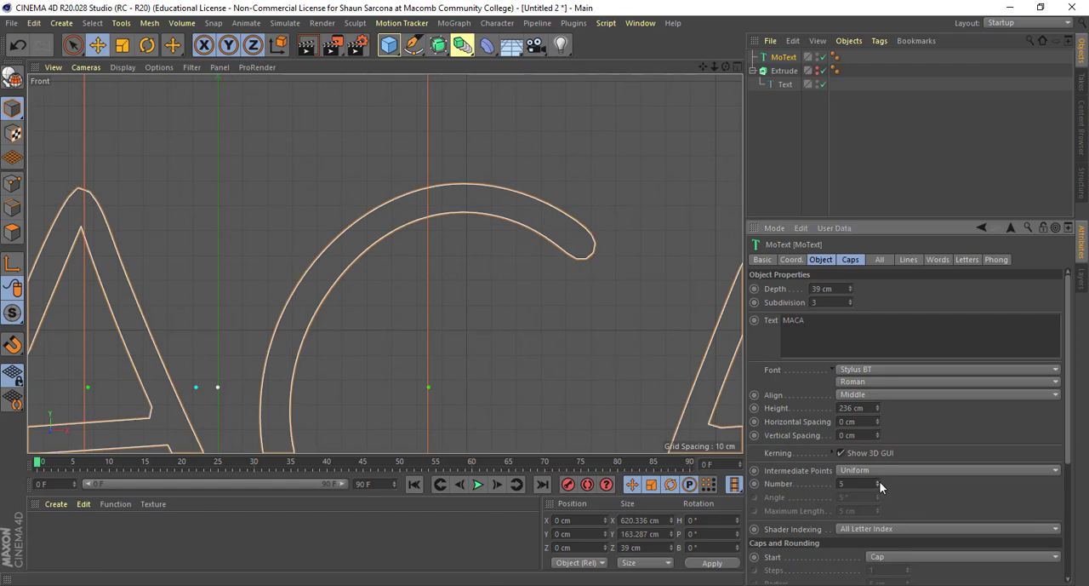
click(878, 481)
click(878, 481)
alt+middle_drag(562, 322, 451, 372)
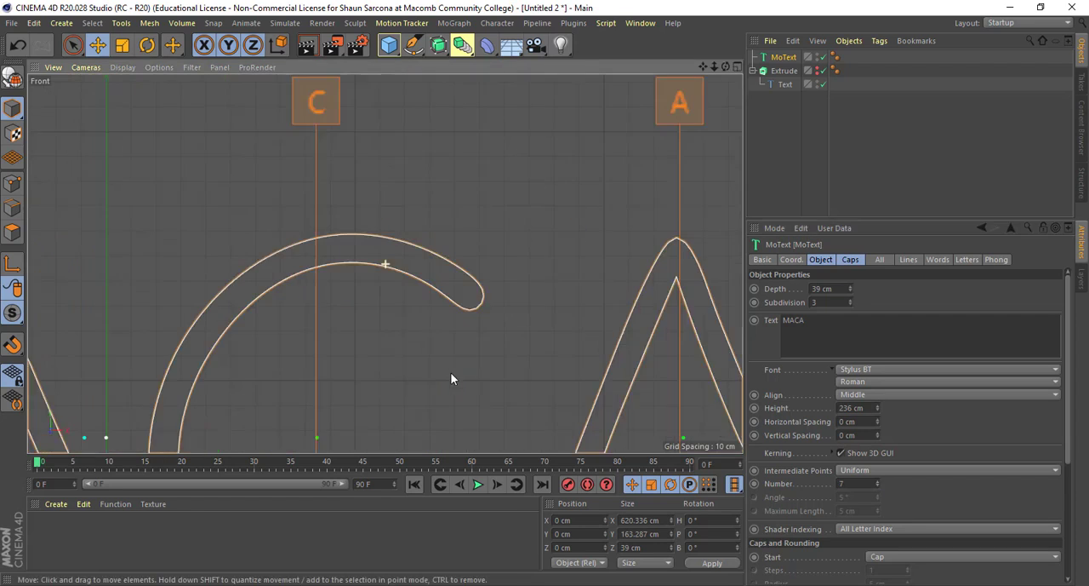
alt+right_drag(465, 372, 541, 373)
alt+middle_drag(531, 337, 446, 404)
alt+right_drag(450, 409, 583, 406)
alt+right_drag(503, 331, 481, 333)
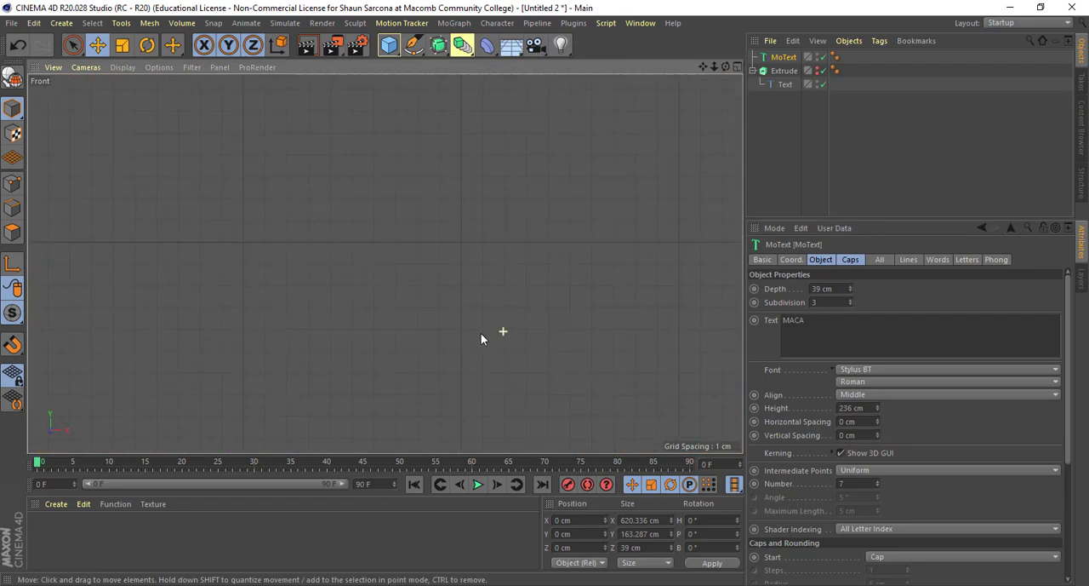
alt+middle_drag(557, 357, 673, 549)
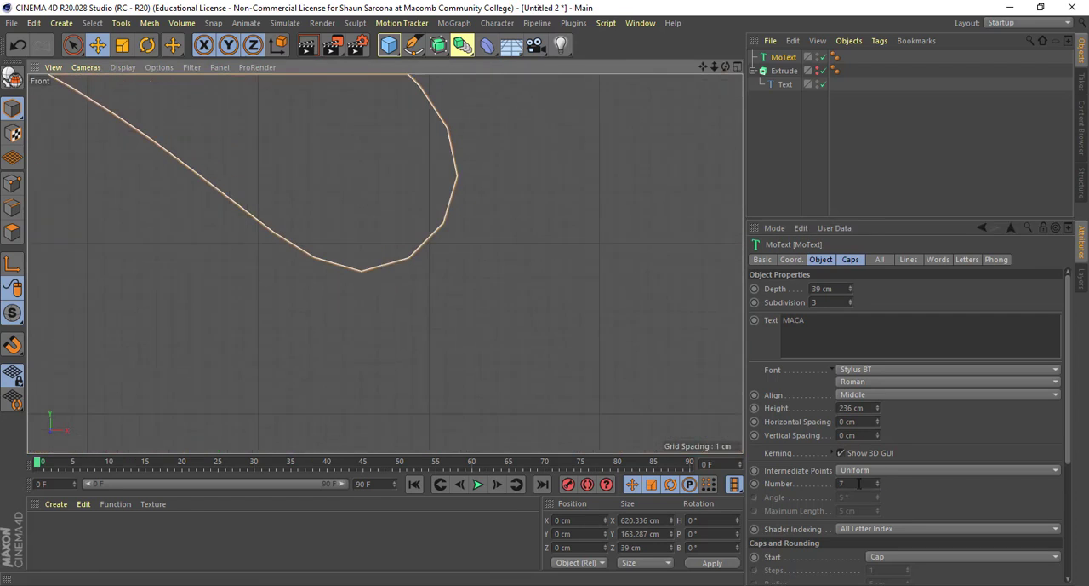
- Set the number of uniform intermediate points to 10, then raise it to 15
drag(859, 484, 798, 477)
text(10)
key(Return)
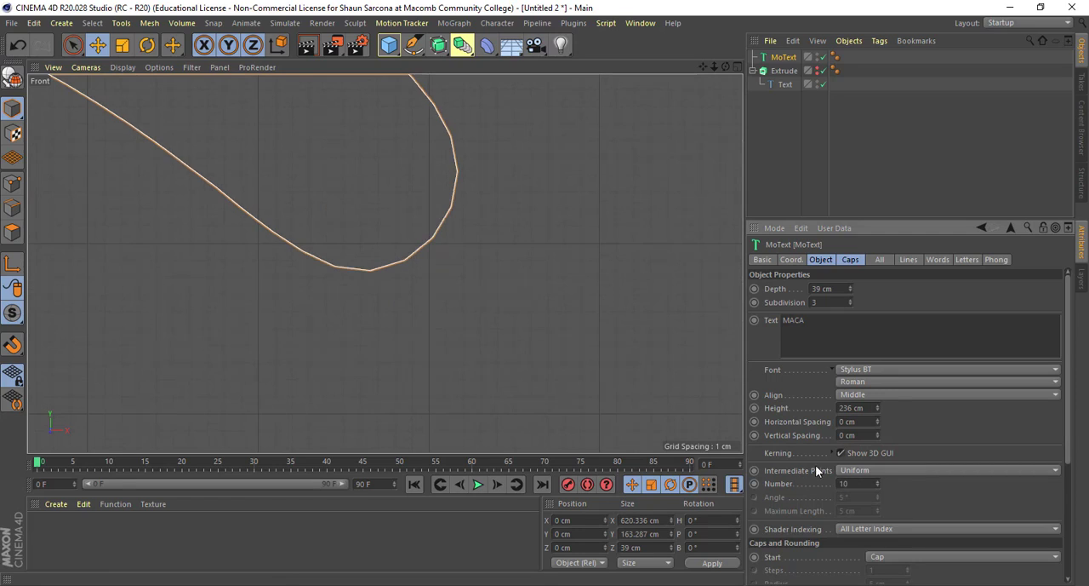
text(15)
key(Return)
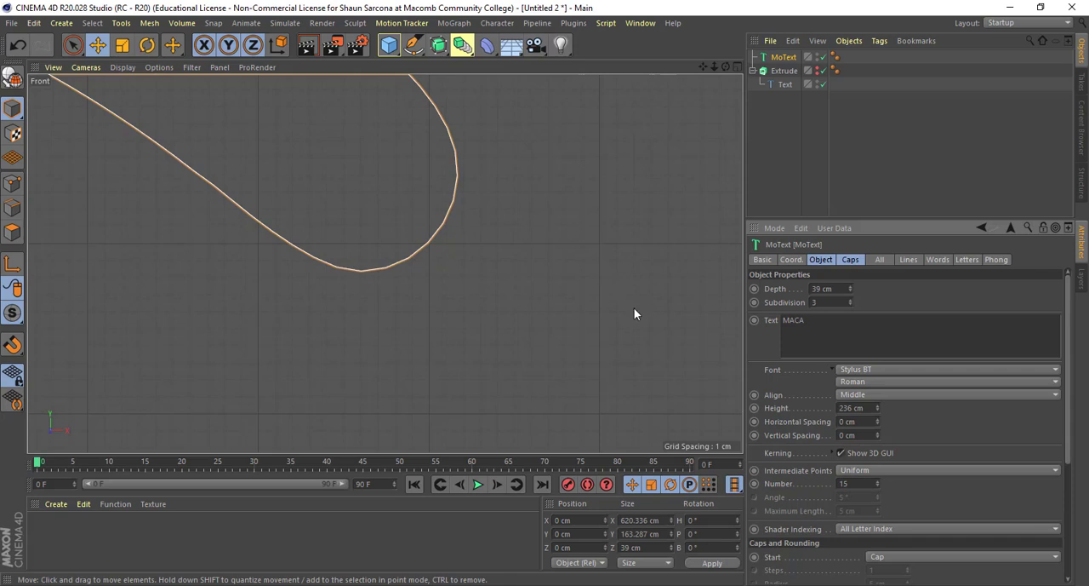
- Return to the perspective view and set the MoText intermediate points to Natural
scroll(634, 313, down, 10)
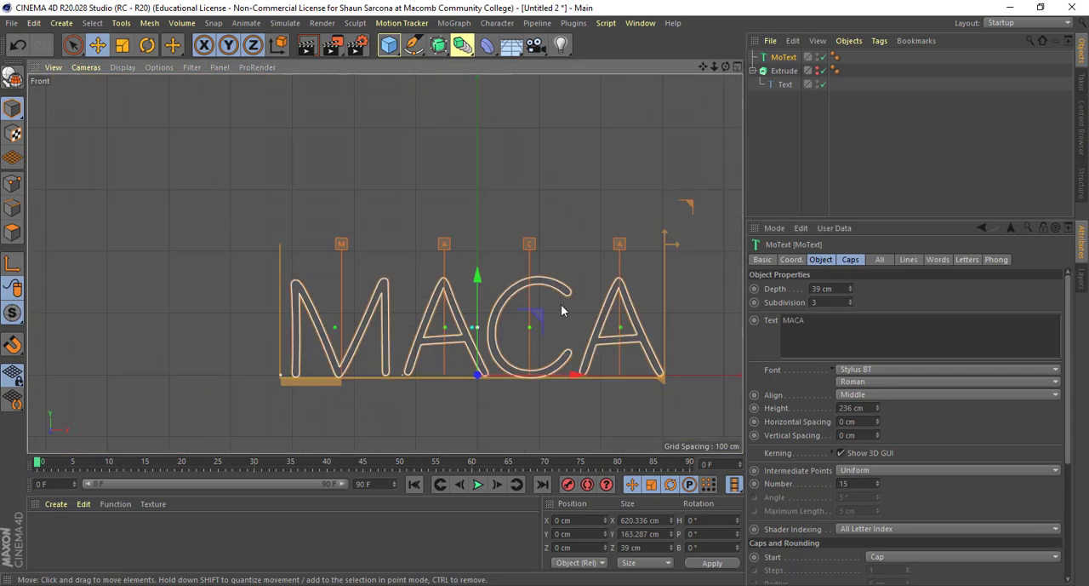
middle_click(561, 304)
middle_click(288, 197)
alt+drag(449, 207, 695, 357)
click(877, 471)
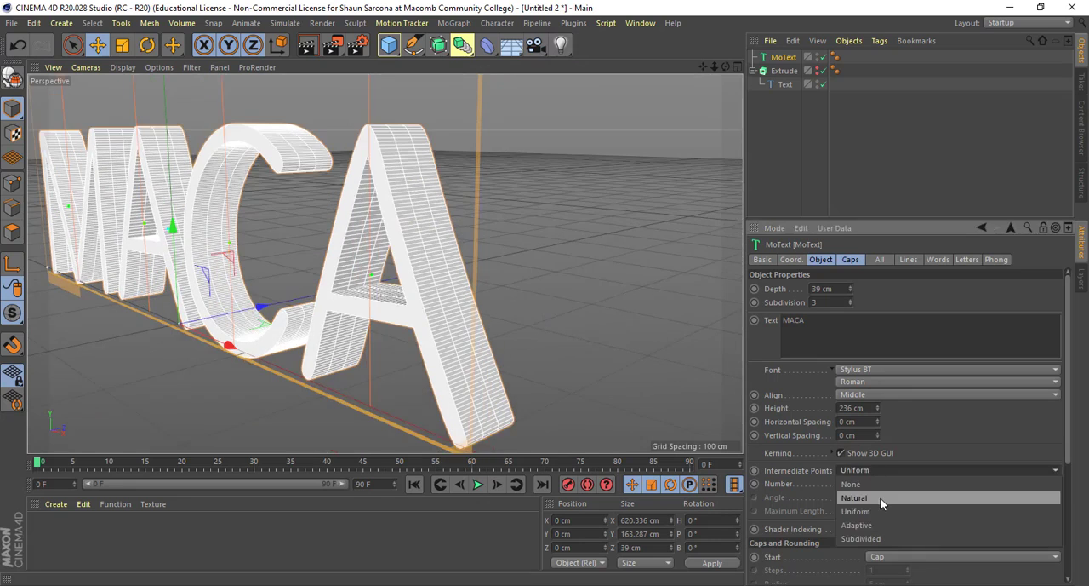
click(880, 497)
alt+drag(552, 321, 390, 123)
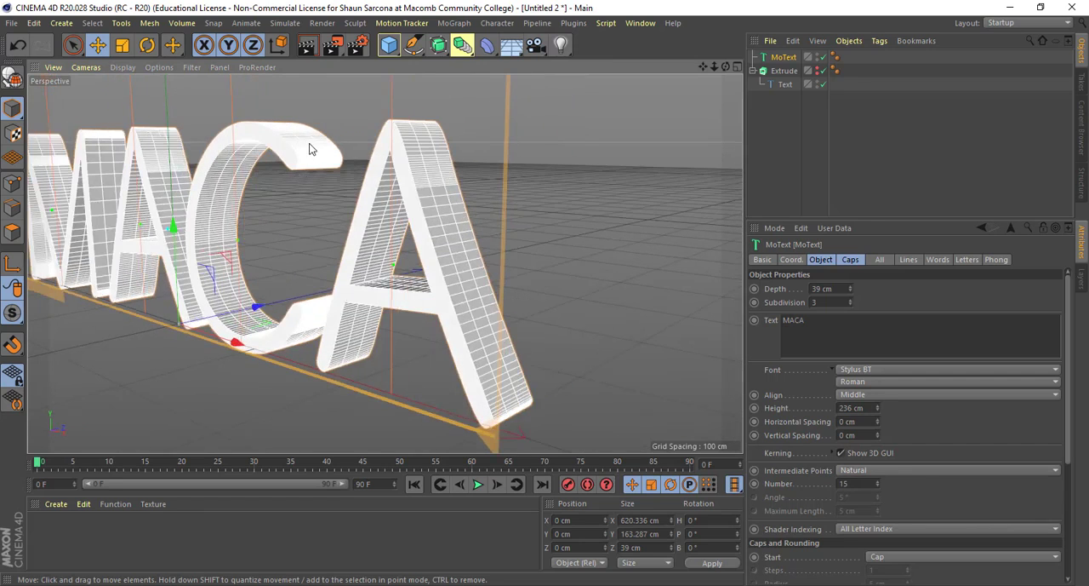
- Lower the number of natural intermediate points to 7 and check the sides of the last letter A
click(877, 485)
click(877, 485)
click(877, 485)
click(878, 485)
click(878, 485)
click(877, 485)
click(877, 485)
click(878, 485)
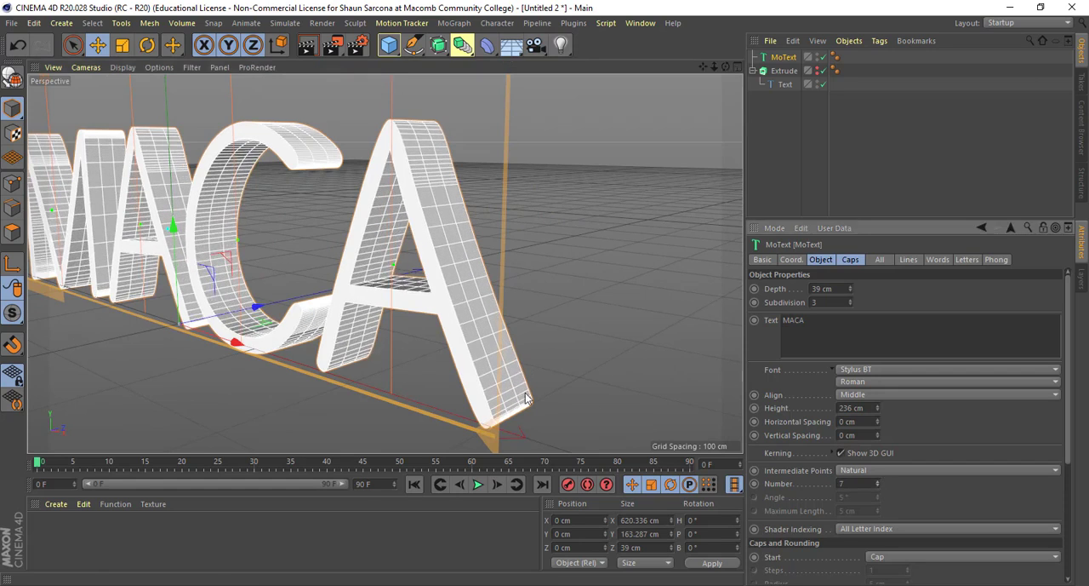
alt+drag(525, 392, 490, 375)
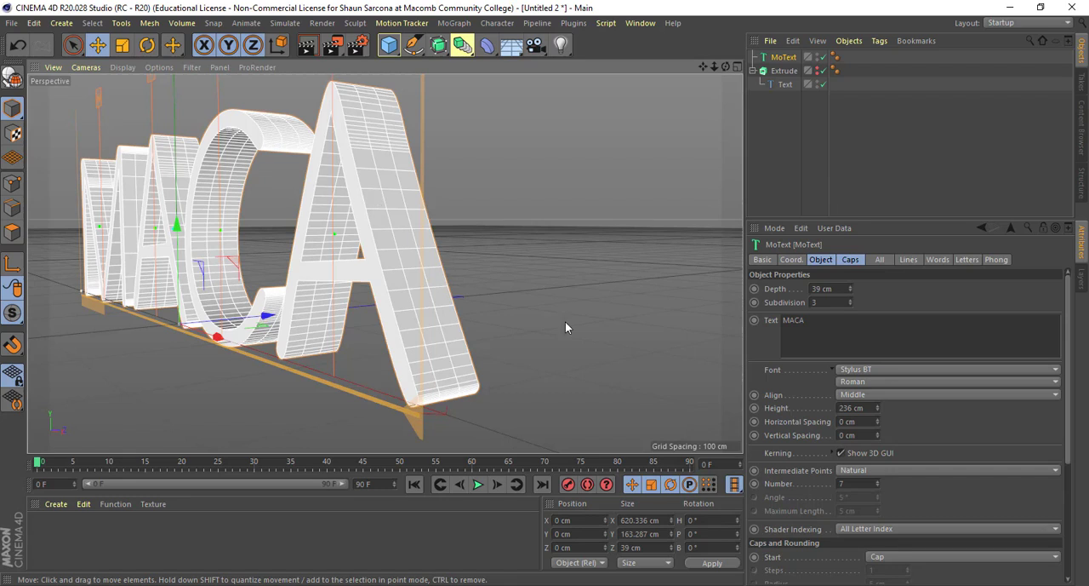
- Look through the caps and rounding settings, then show all MoText attribute groups together and browse them
scroll(787, 495, down, 3)
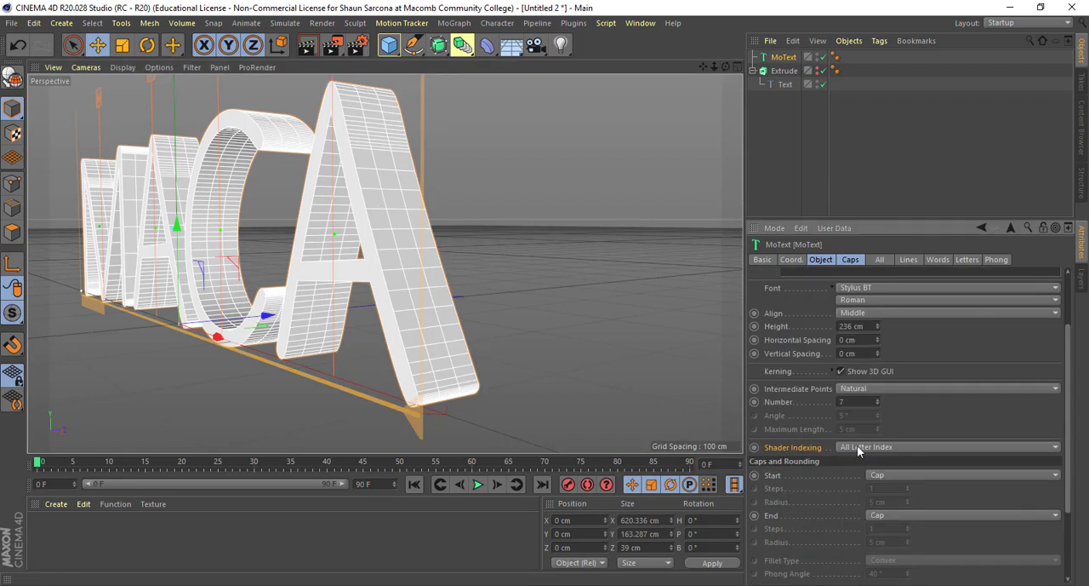
scroll(833, 446, down, 4)
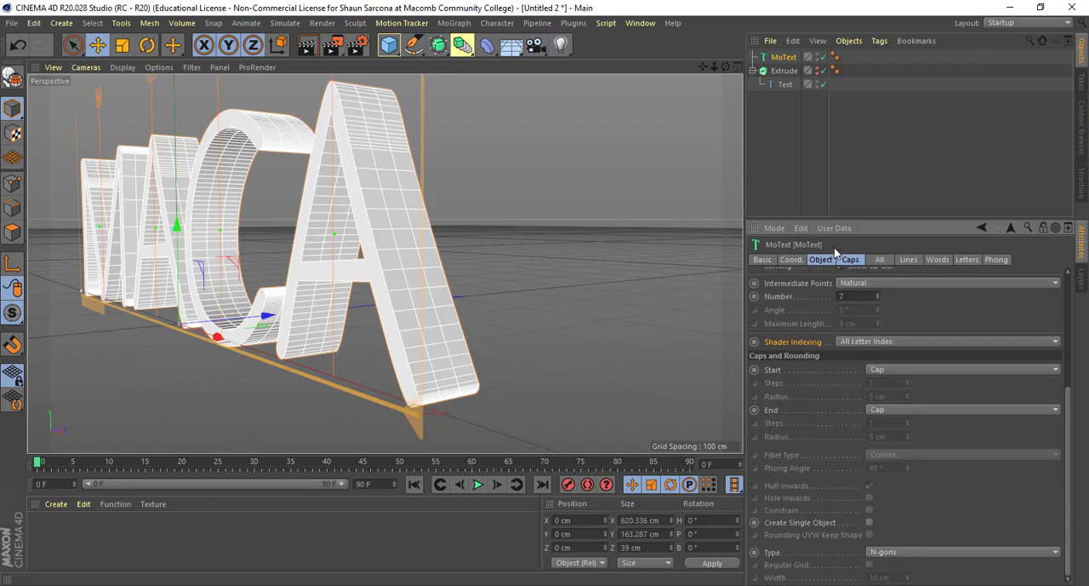
drag(763, 262, 984, 255)
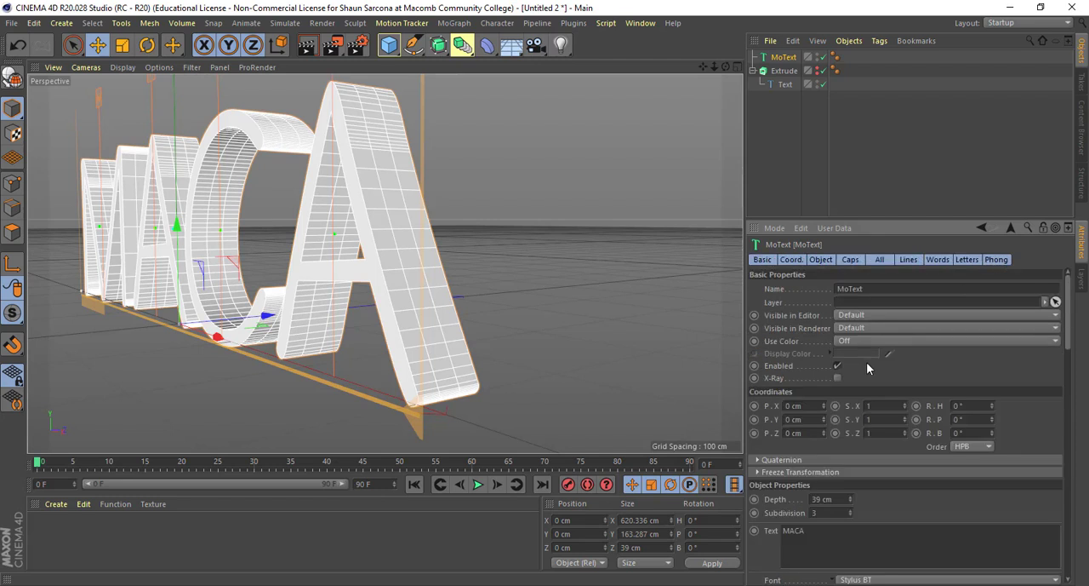
scroll(866, 362, down, 10)
scroll(863, 417, up, 10)
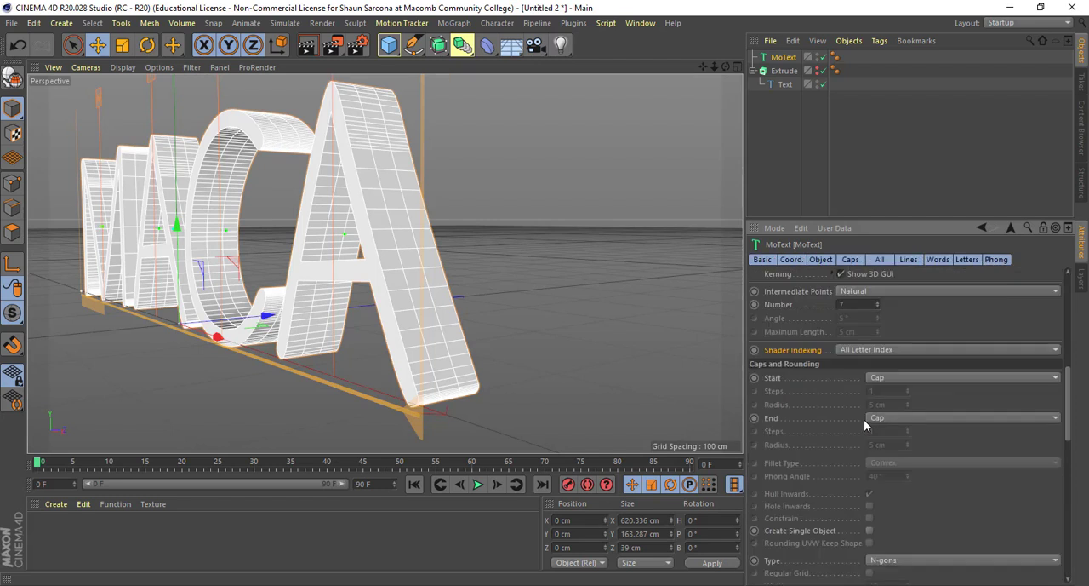
- Compare the MoText object properties with its caps and rounding settings, shown together and separately
click(819, 259)
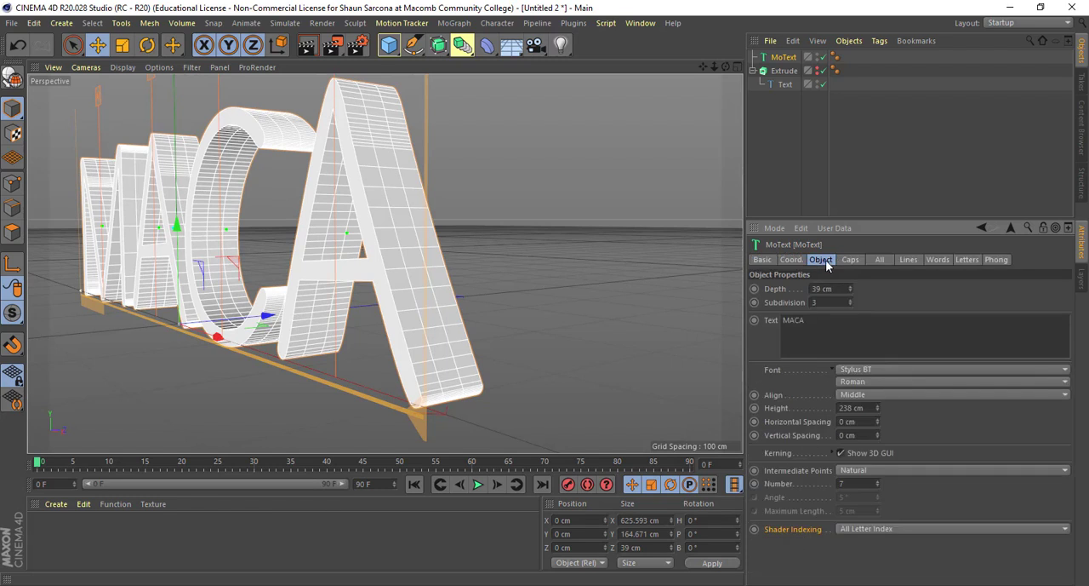
shift+click(844, 260)
scroll(807, 462, down, 4)
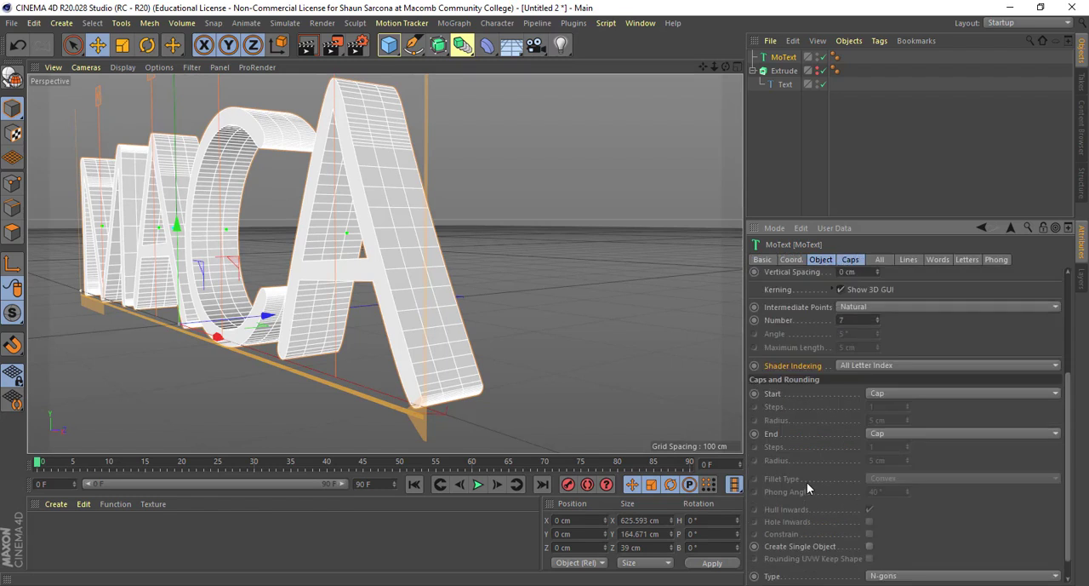
scroll(808, 484, up, 4)
click(848, 260)
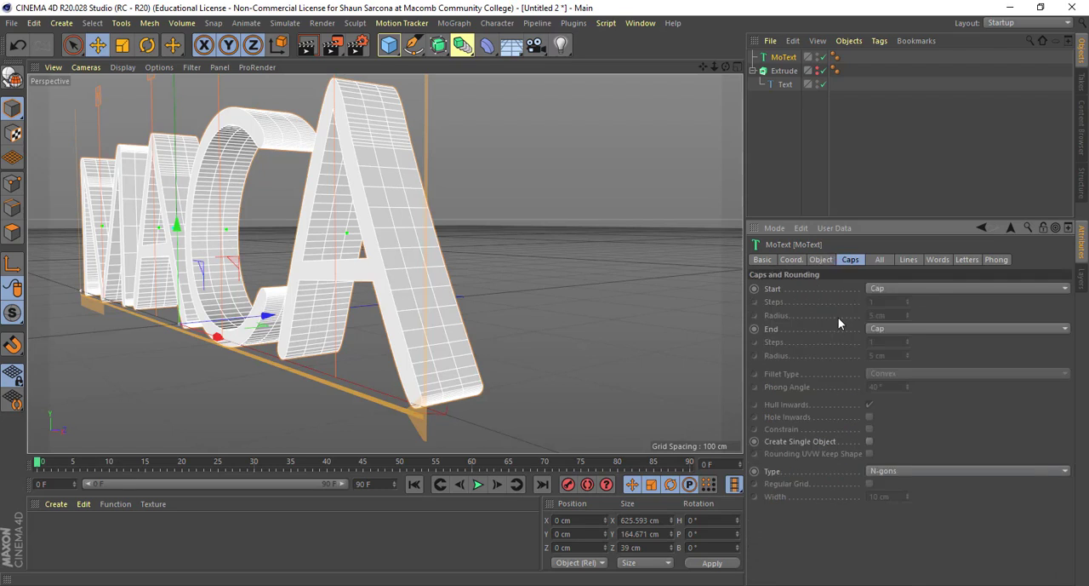
click(822, 260)
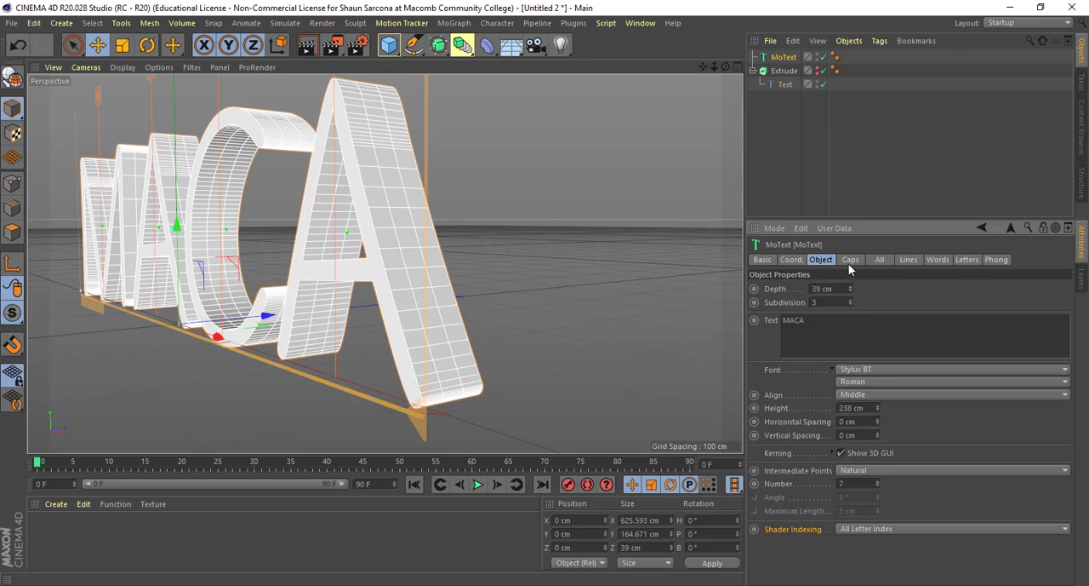
- Set both the start and end caps of the MoText object to Fillet Cap
click(851, 261)
alt+drag(534, 256, 504, 260)
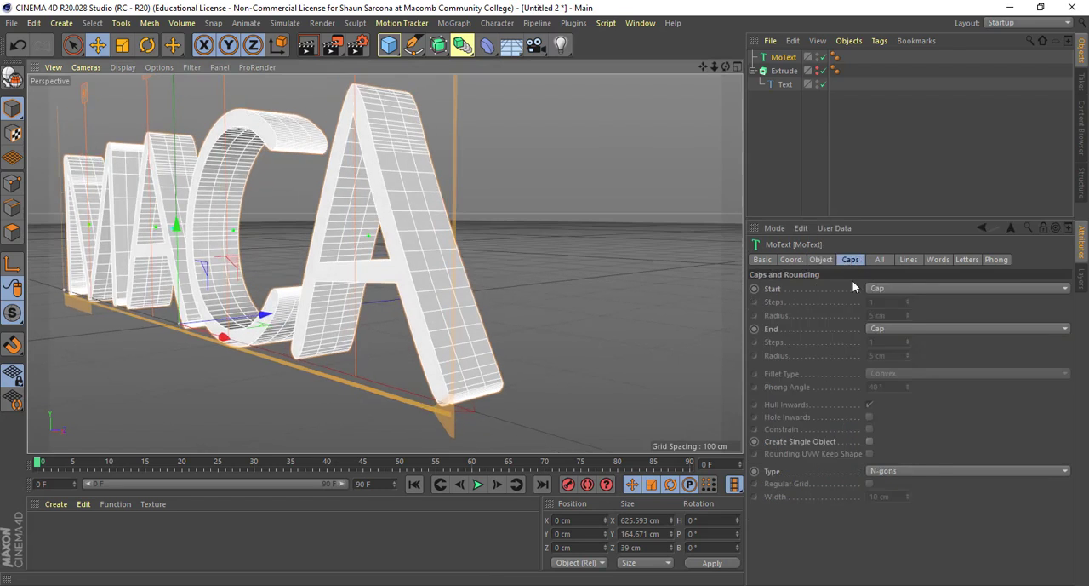
click(894, 289)
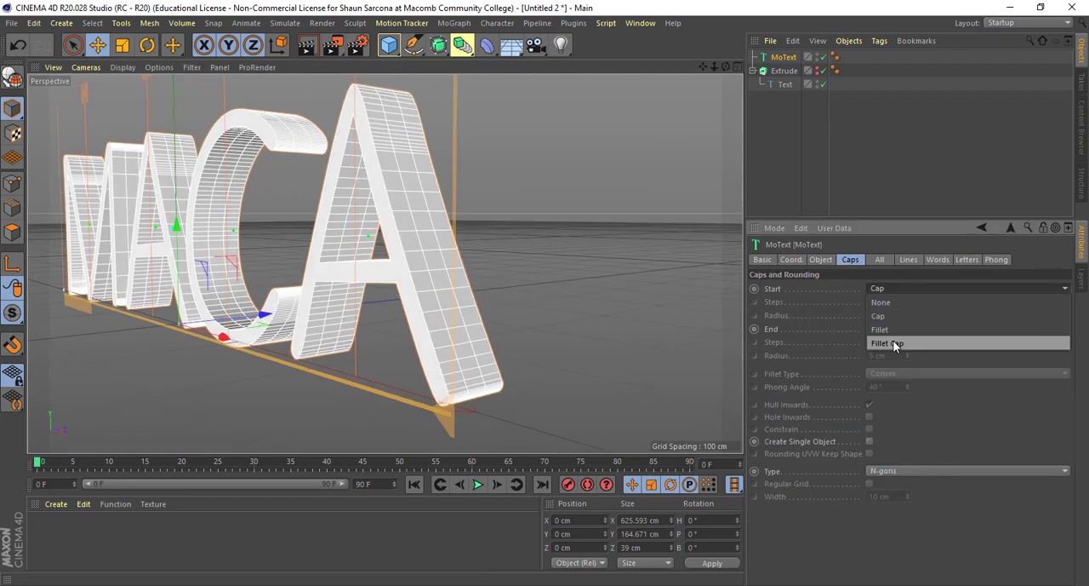
click(893, 341)
click(910, 327)
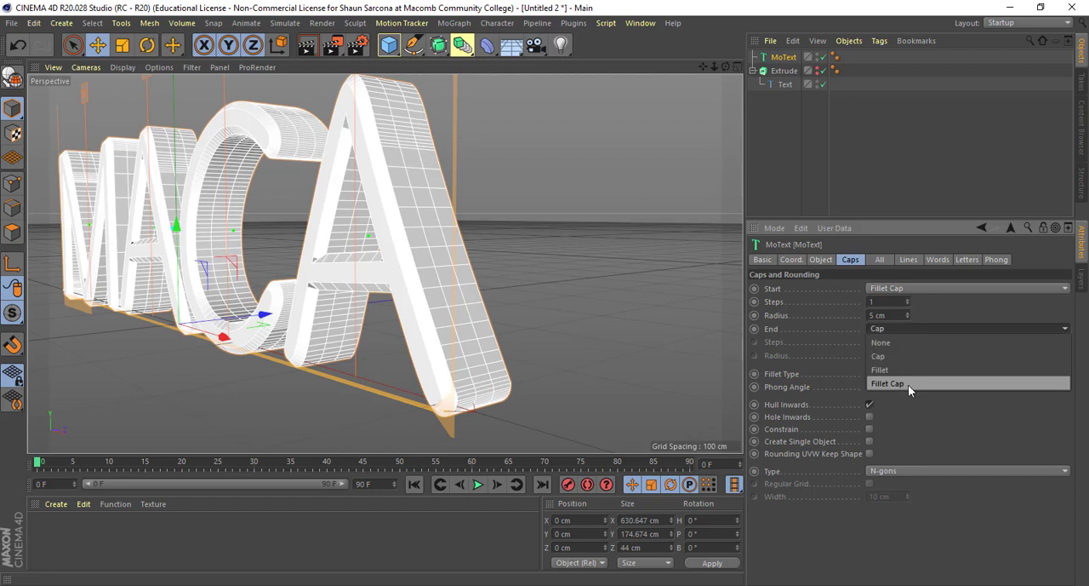
click(908, 383)
- Set the start and end fillets of the MoText caps to a 1 cm radius and 3 steps
click(896, 314)
text(1)
click(882, 301)
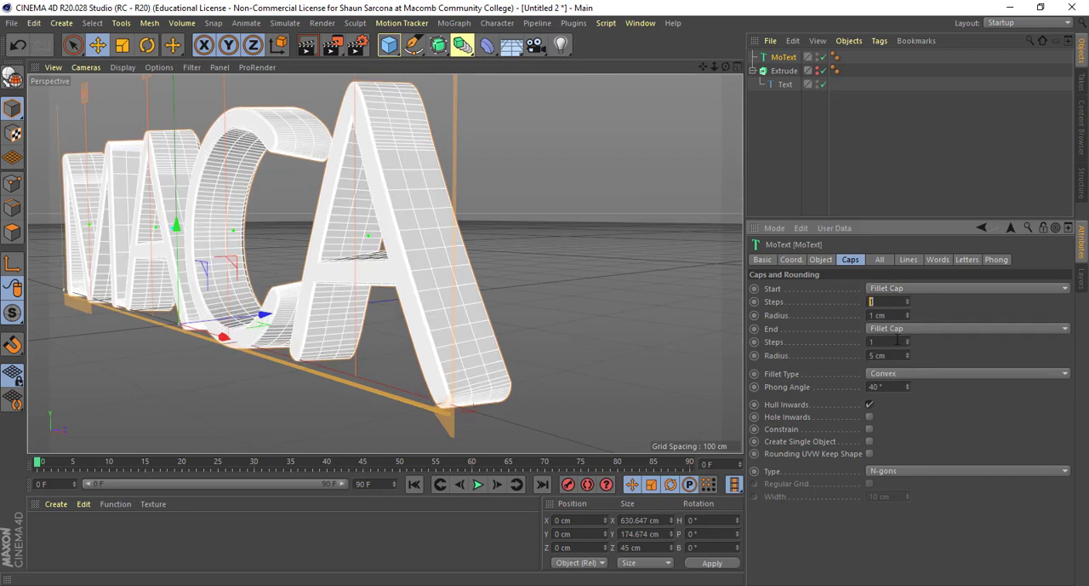
text(1)
drag(893, 356, 861, 342)
text(3)
key(Tab)
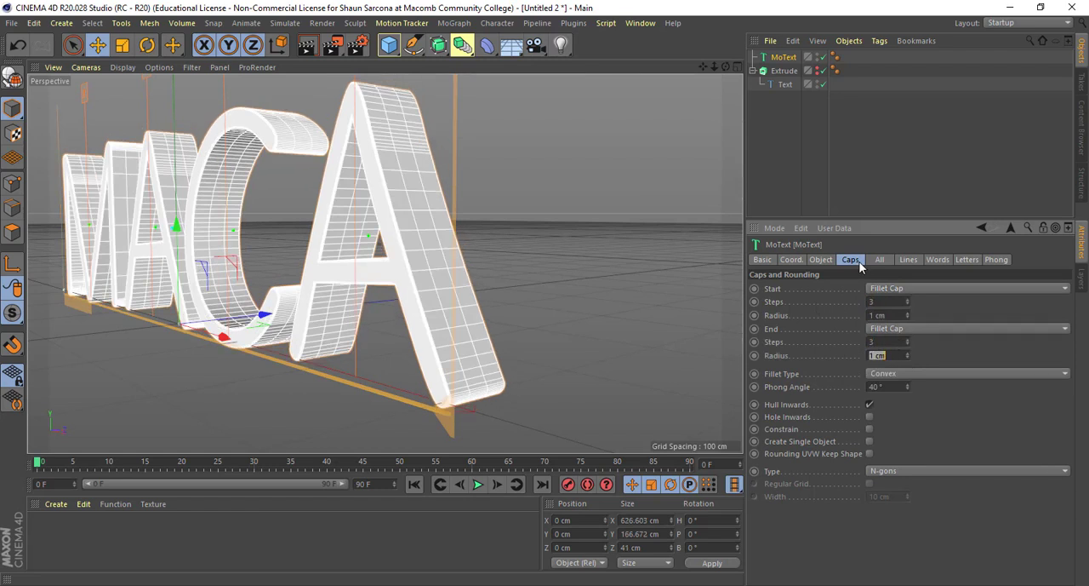
- Change the MoText font to Stencil
click(820, 259)
click(882, 364)
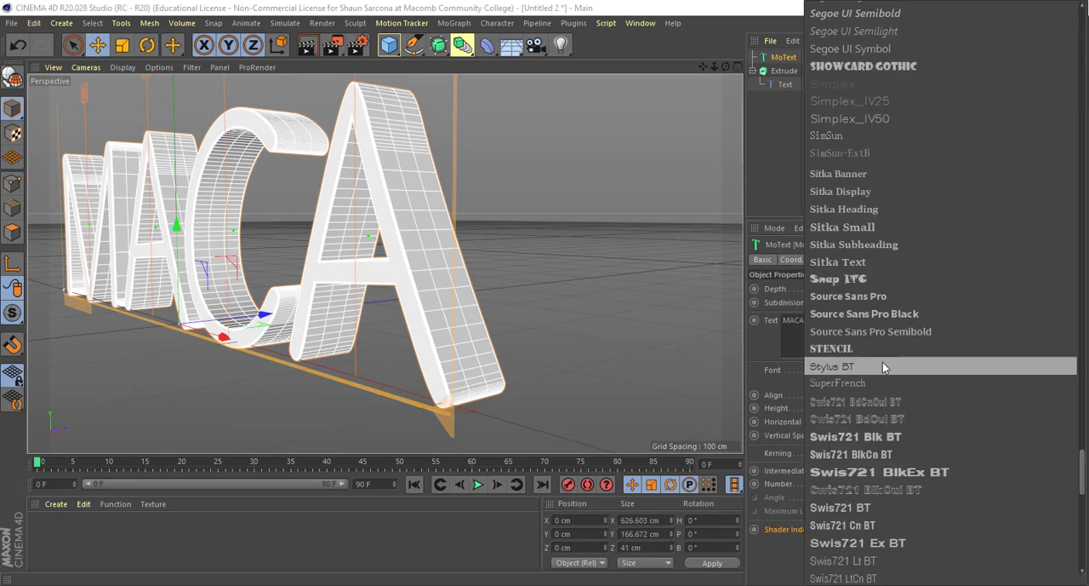
click(881, 349)
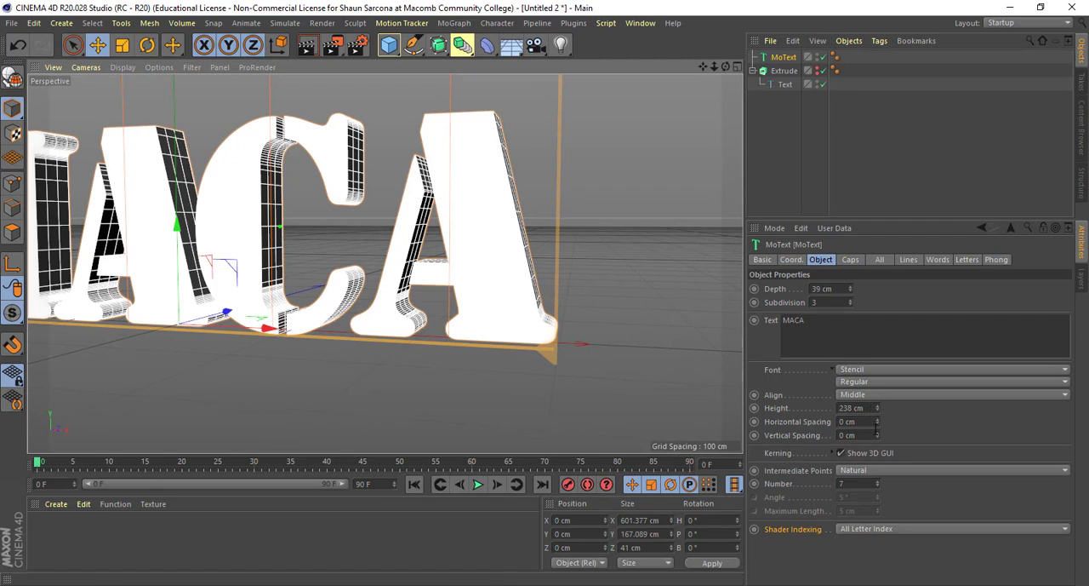
- Set the MoText cap type to Quadrangles and enable Regular Grid
click(850, 259)
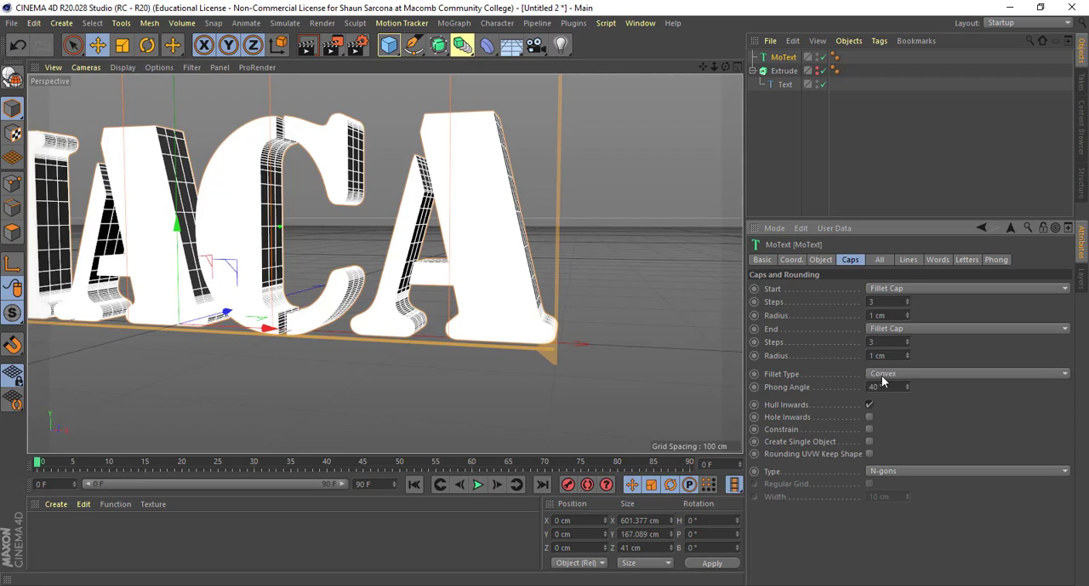
click(882, 383)
click(846, 403)
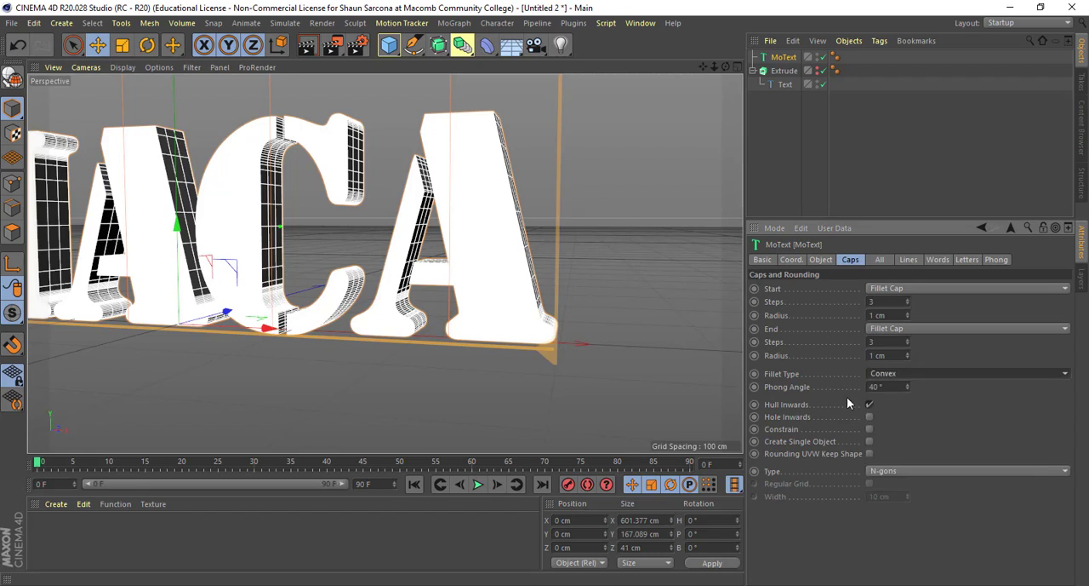
click(891, 472)
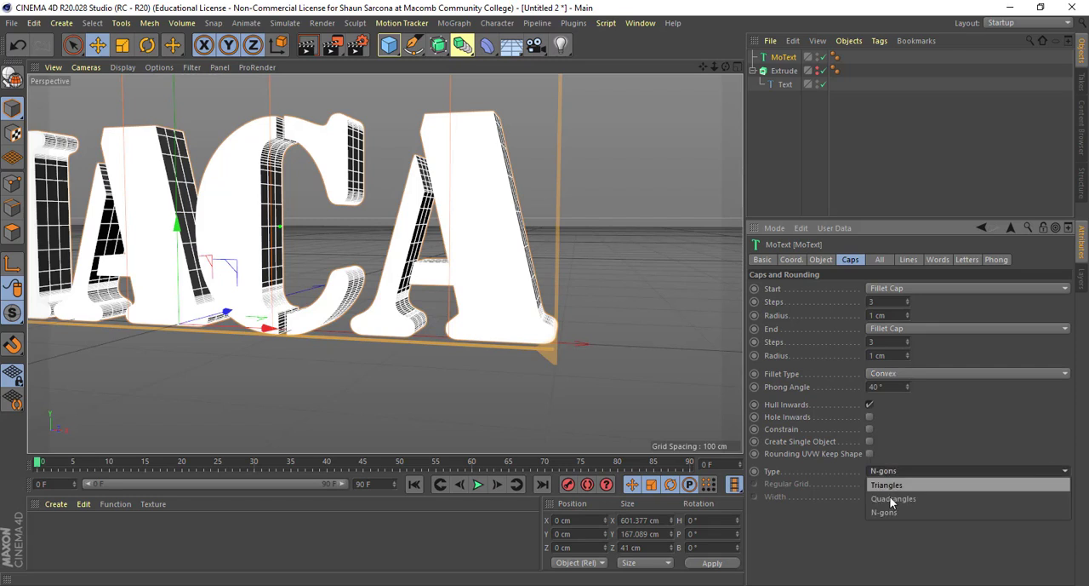
click(890, 499)
alt+drag(726, 311, 584, 315)
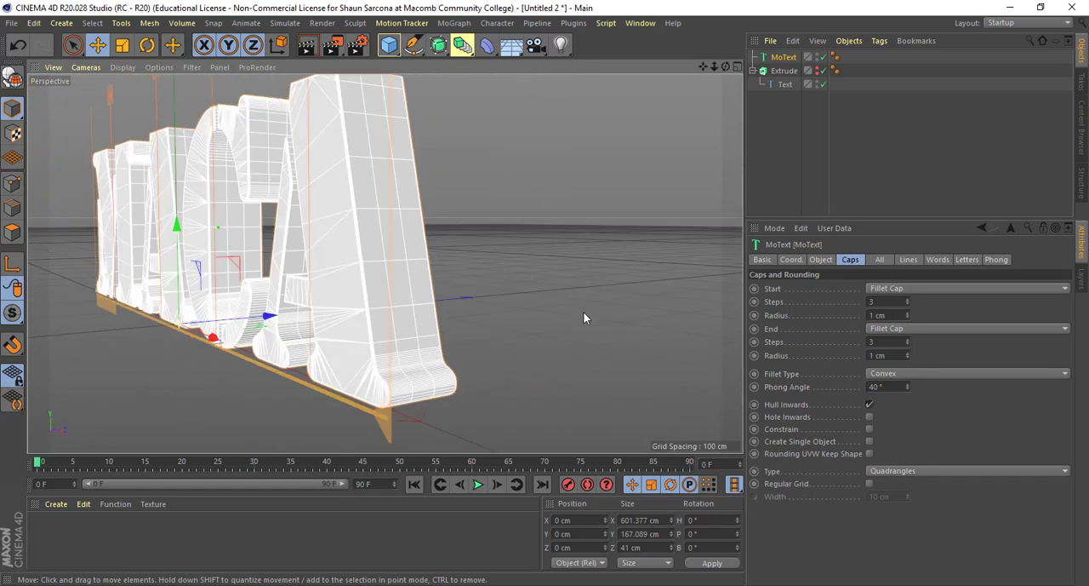
click(869, 484)
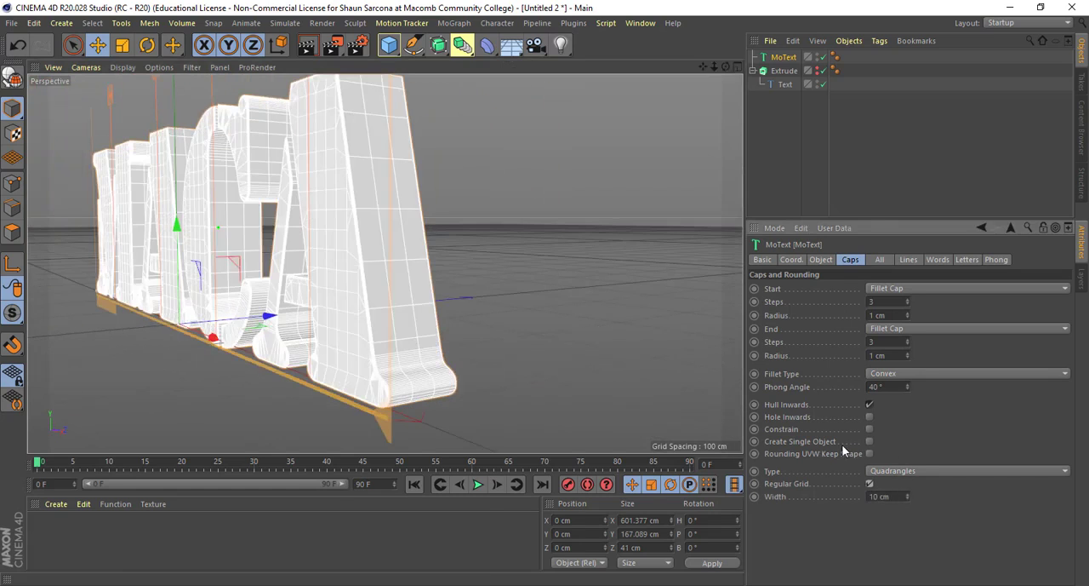
- Examine the MoText effect settings for all text, lines, words and letters
click(882, 260)
click(902, 259)
click(938, 262)
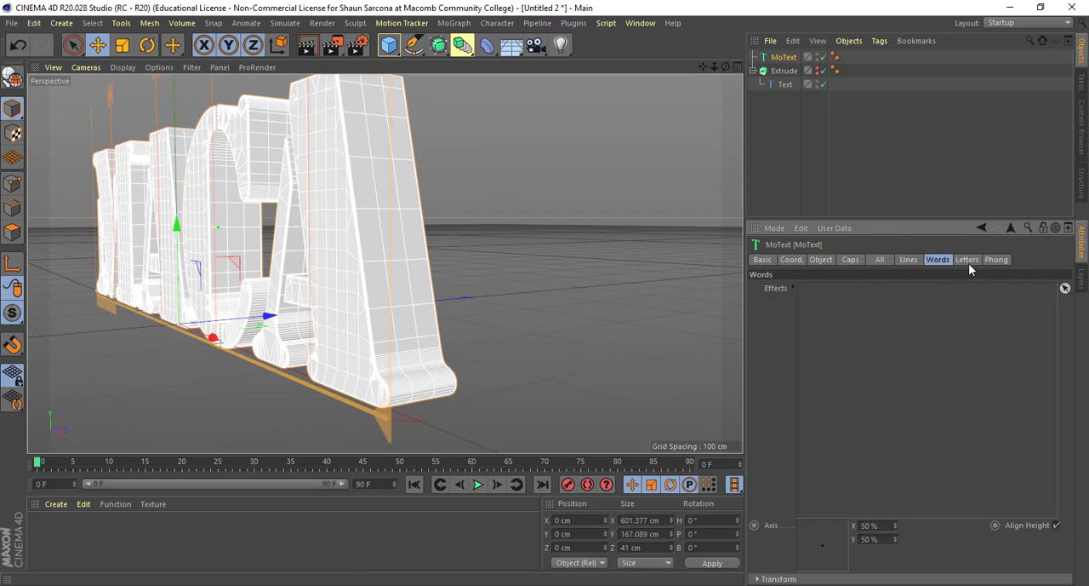
click(969, 264)
click(881, 259)
click(937, 259)
click(967, 259)
scroll(584, 228, down, 4)
alt+drag(583, 230, 584, 262)
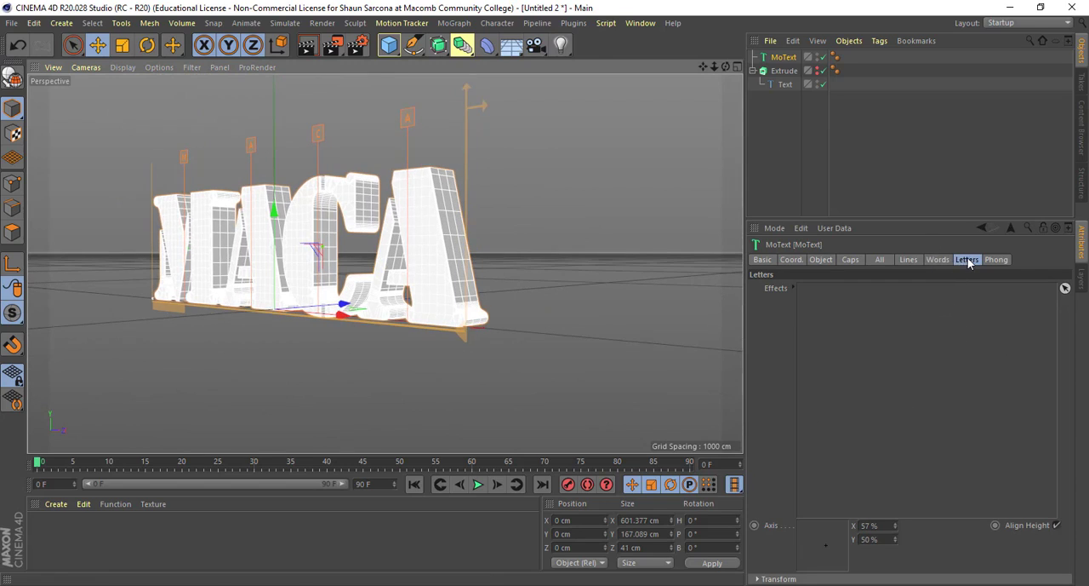
click(940, 260)
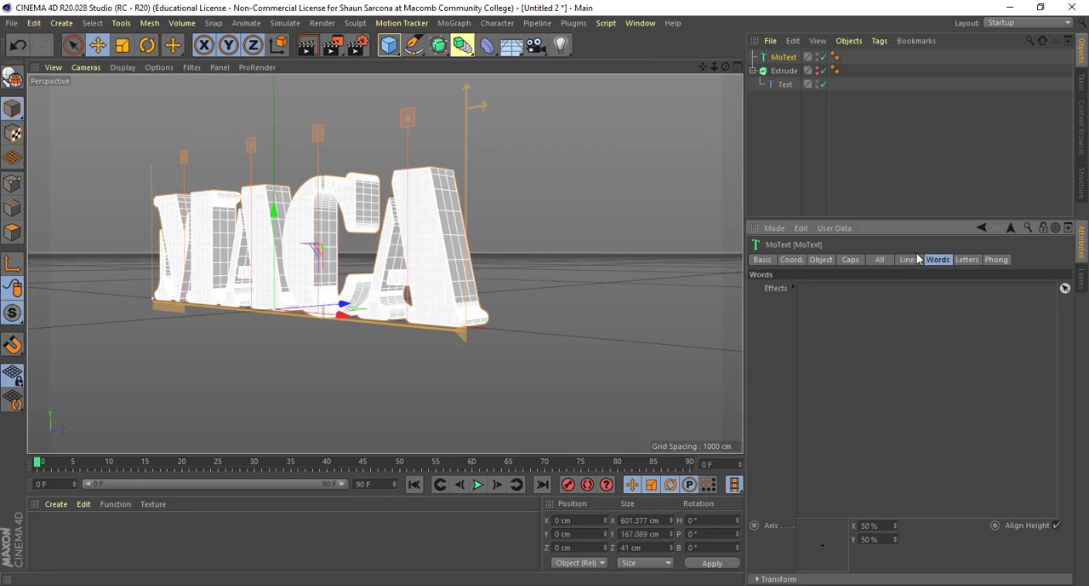
click(877, 259)
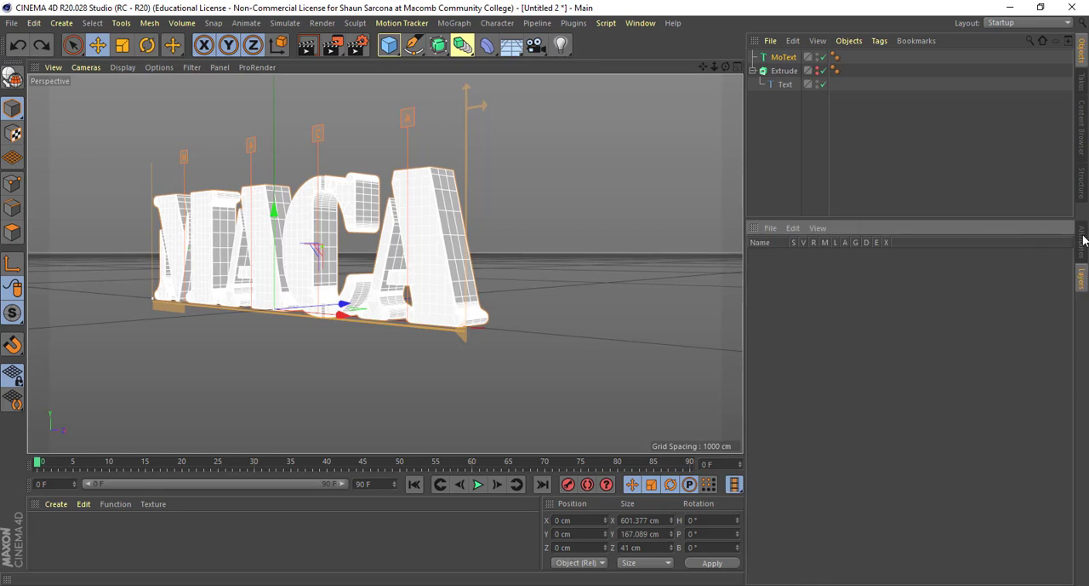
click(1081, 241)
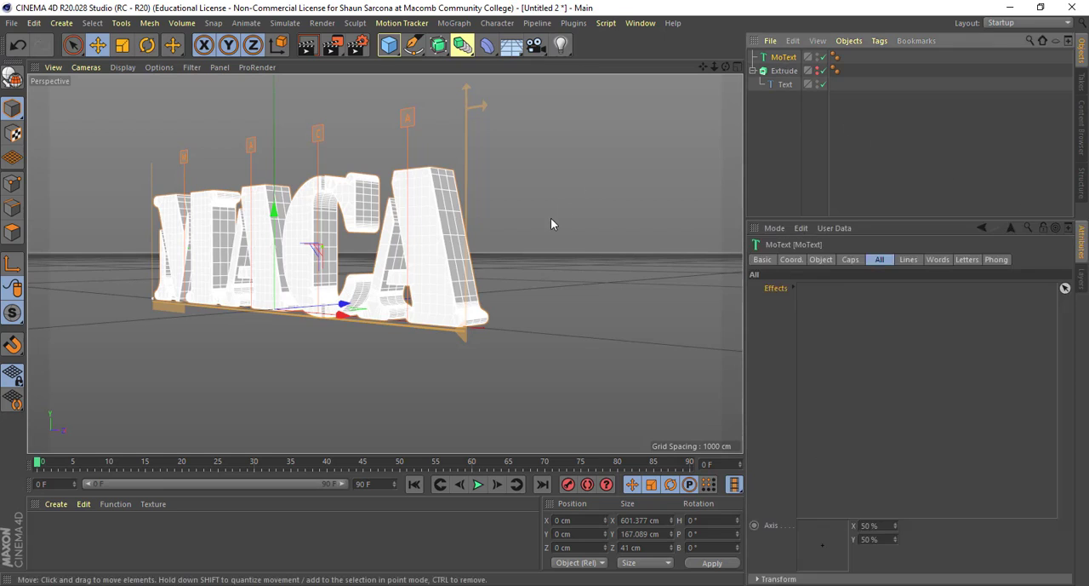
- Duplicate the MoText object and move the copy in front of the original, to about -309 cm in Z
alt+drag(553, 219, 631, 231)
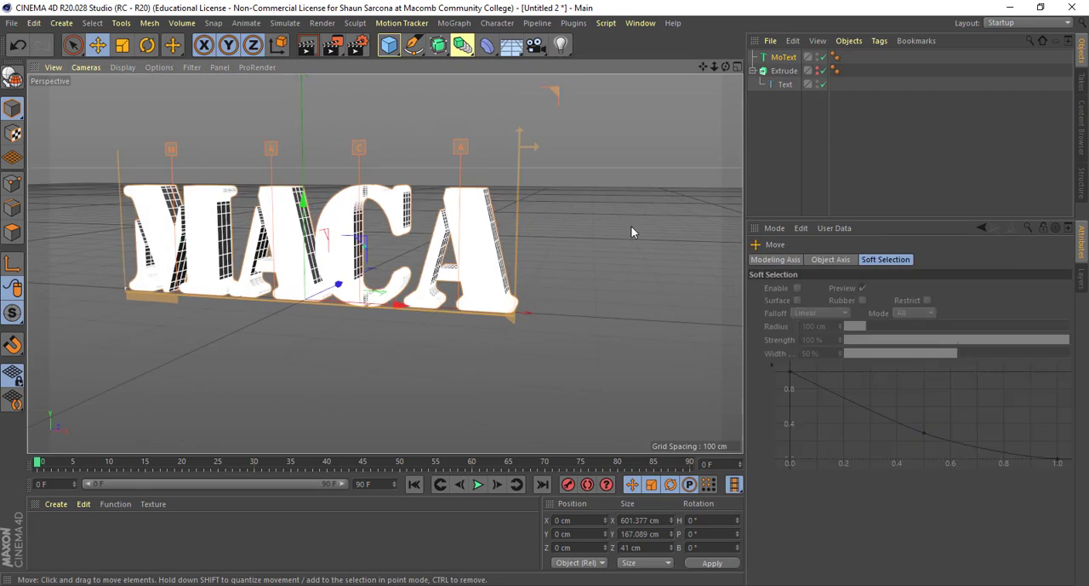
click(778, 165)
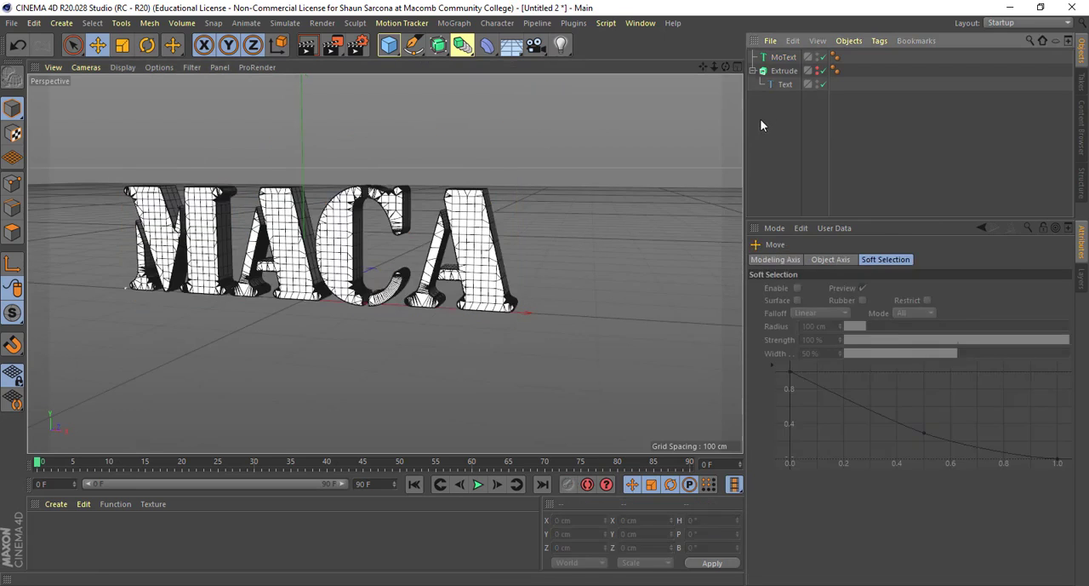
click(779, 57)
key(ctrl+c)
key(ctrl+v)
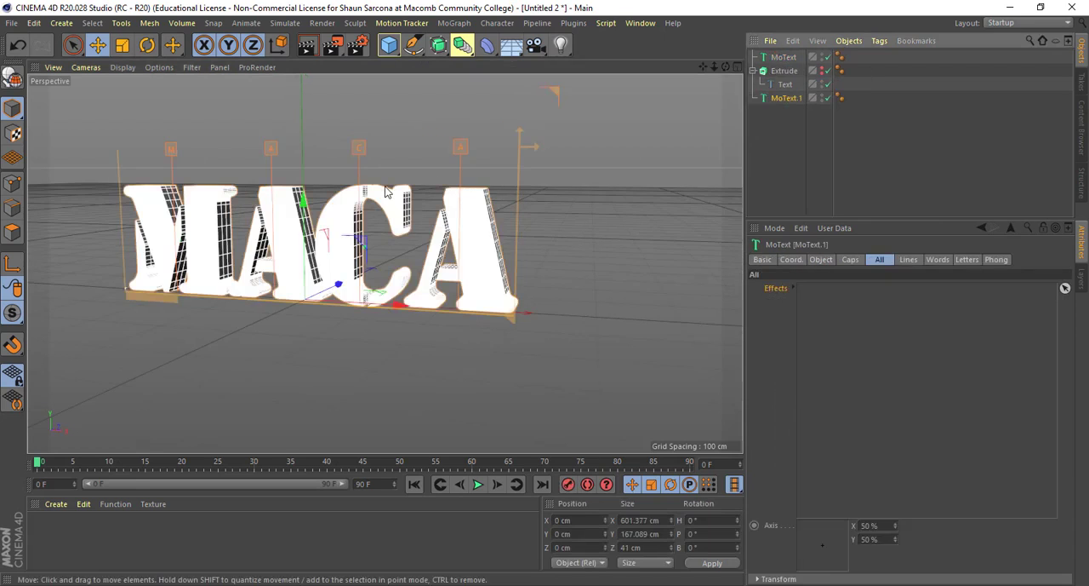
drag(287, 307, 291, 314)
alt+drag(291, 314, 447, 251)
- Make the MoText copy editable, expand its hierarchy down to the letters and select M, A, C and A in turn
key(c)
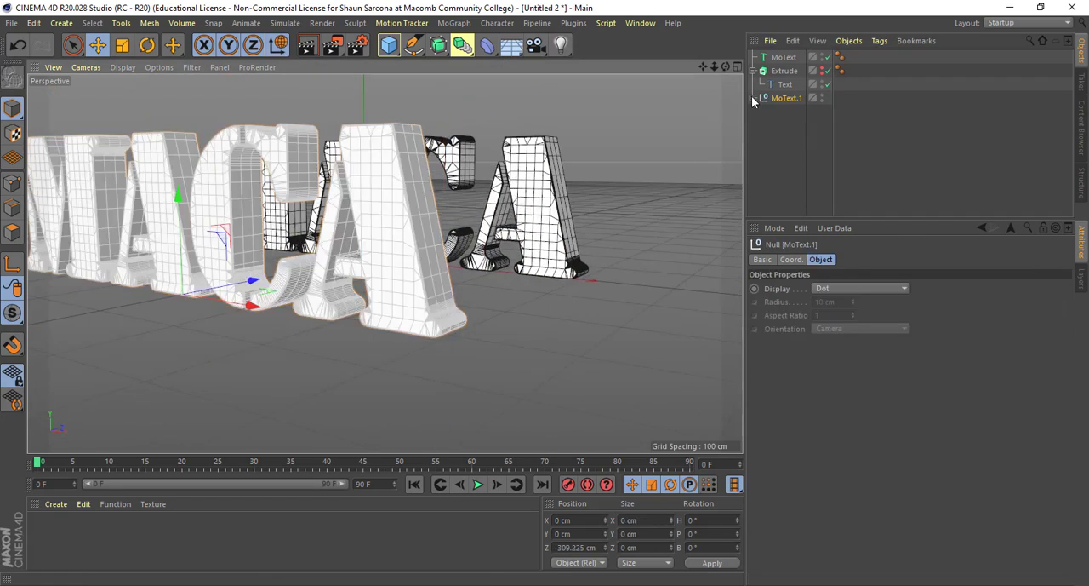
click(752, 97)
click(760, 111)
click(768, 125)
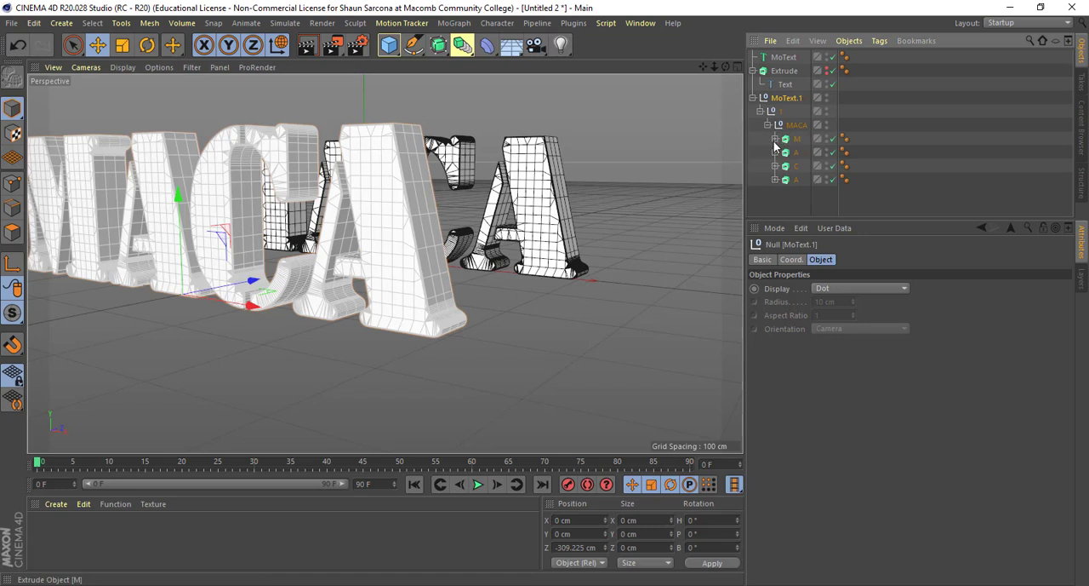
click(797, 141)
click(797, 156)
click(797, 166)
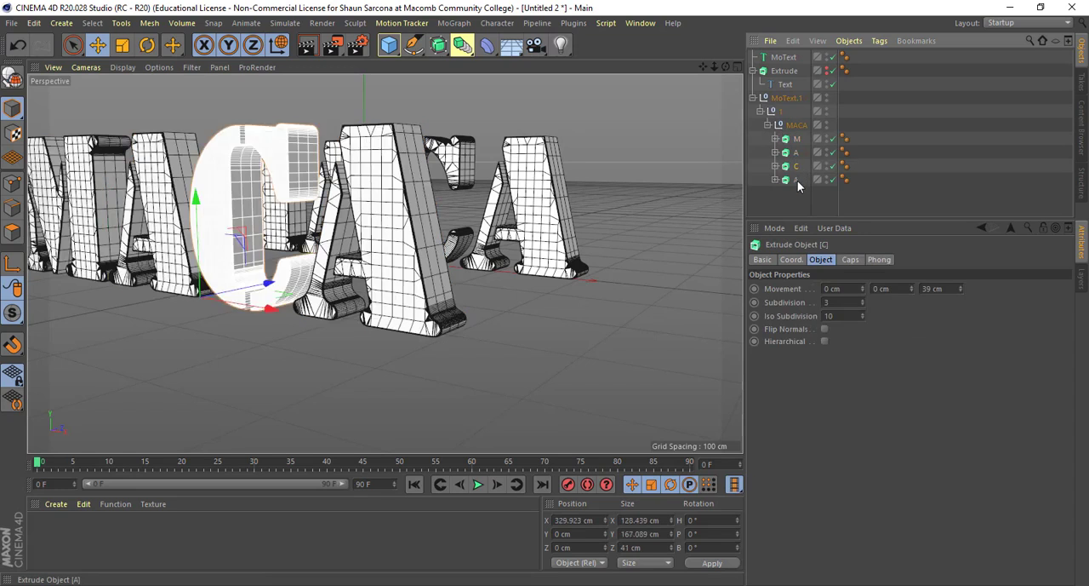
click(796, 179)
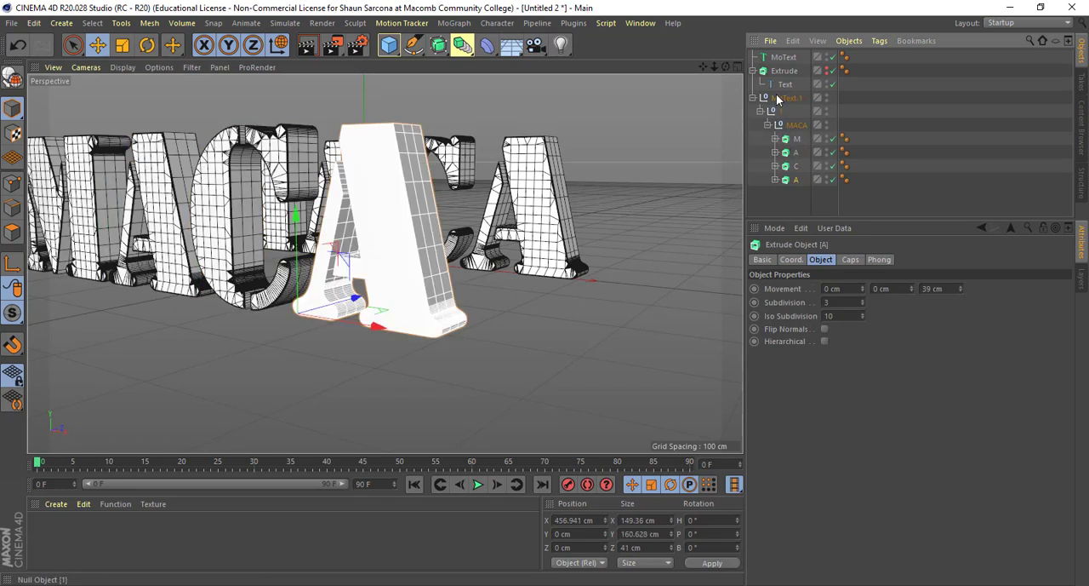
- Inspect the splines nested inside the converted letter extrusions and compare them with the original Extrude object
click(775, 139)
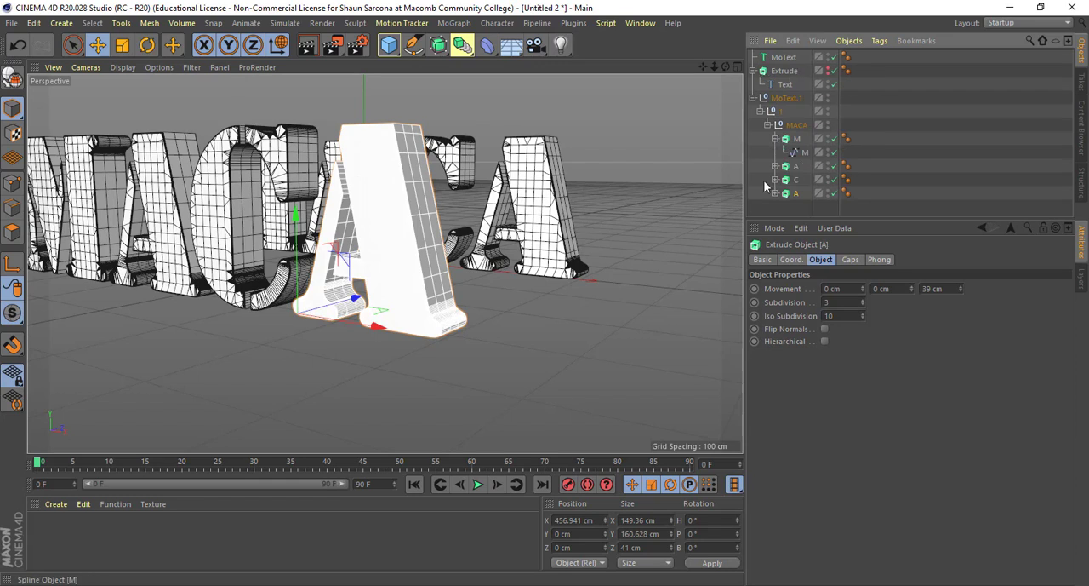
click(796, 139)
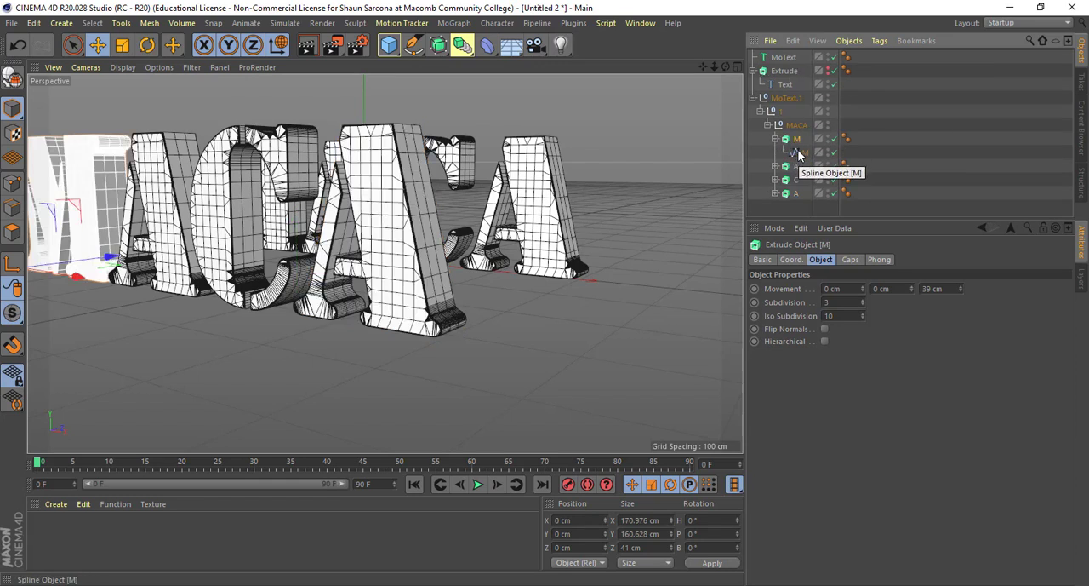
click(804, 152)
click(785, 73)
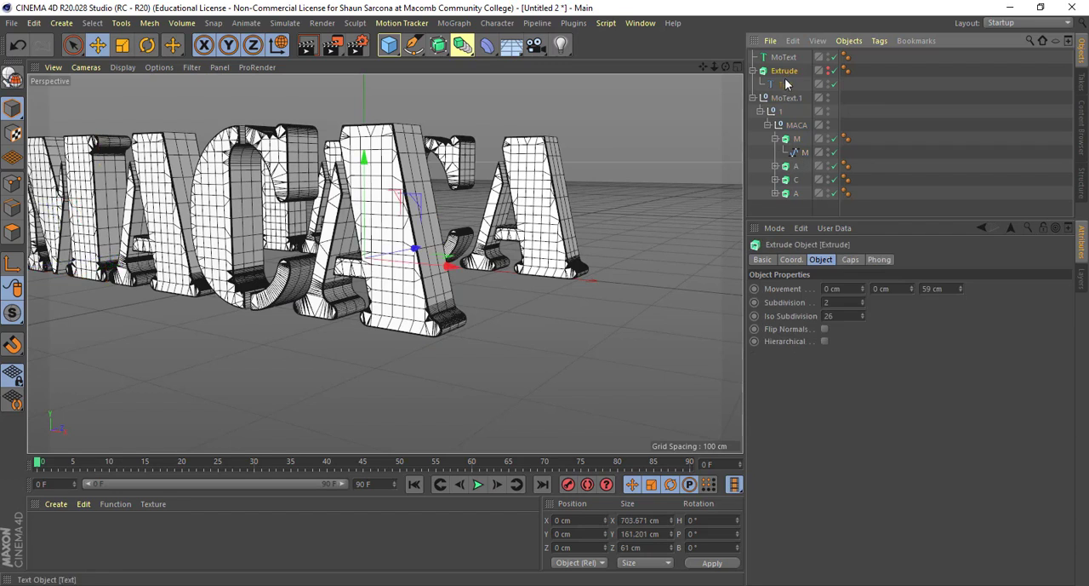
click(775, 166)
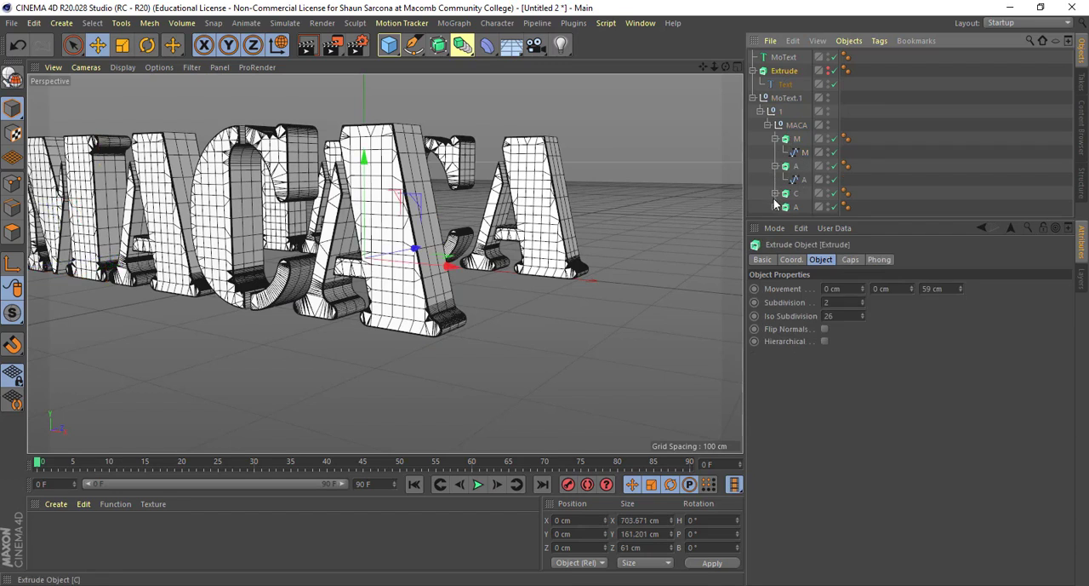
click(774, 199)
click(774, 193)
scroll(787, 198, down, 1)
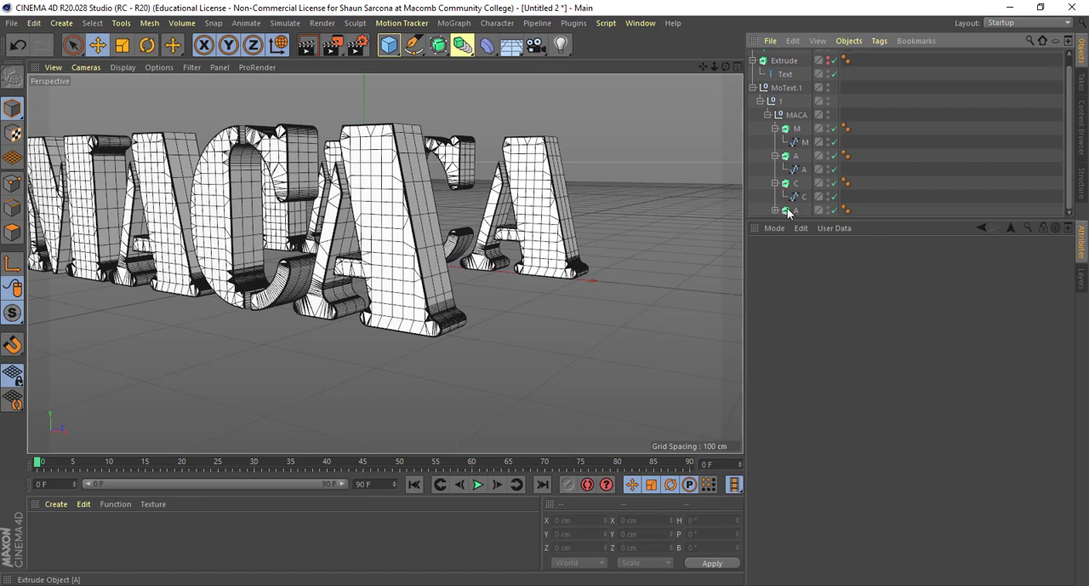
scroll(788, 132, up, 1)
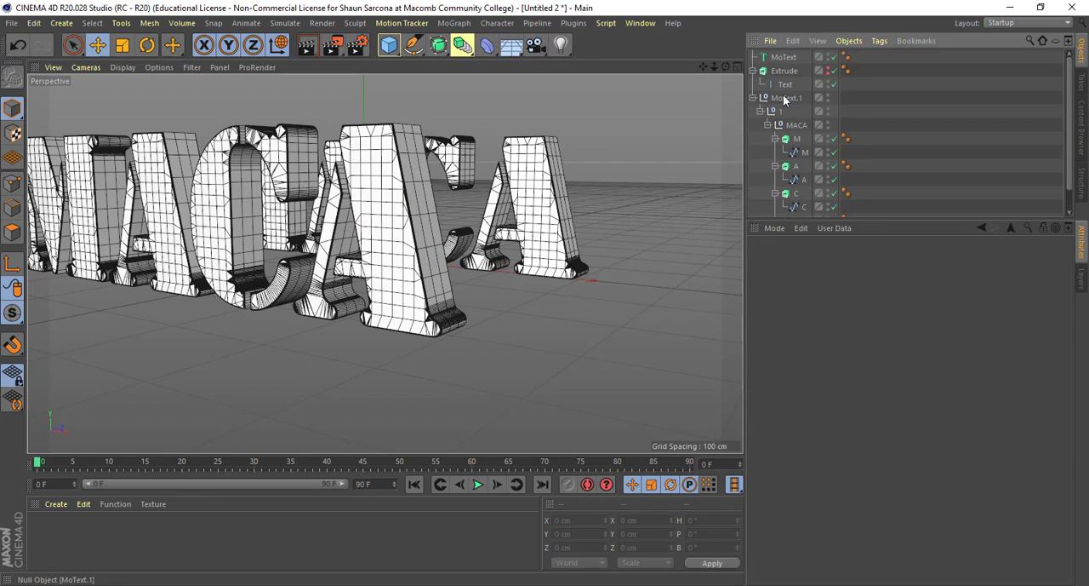
- Delete the converted copy, then place a fresh duplicate of the MoText object at about -246 cm in Z
click(785, 99)
key(Delete)
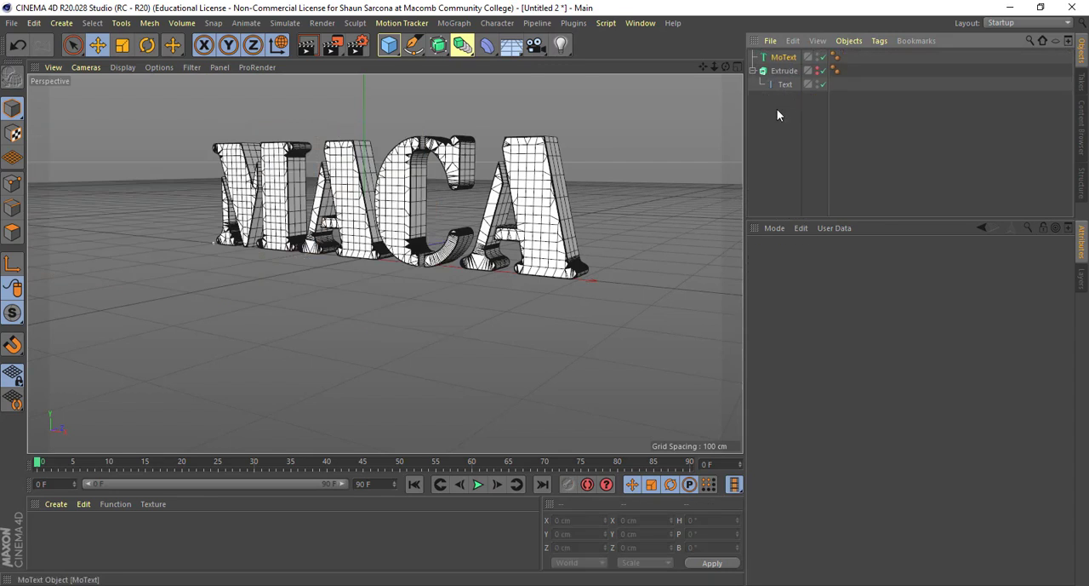
key(ctrl+z)
drag(417, 245, 221, 308)
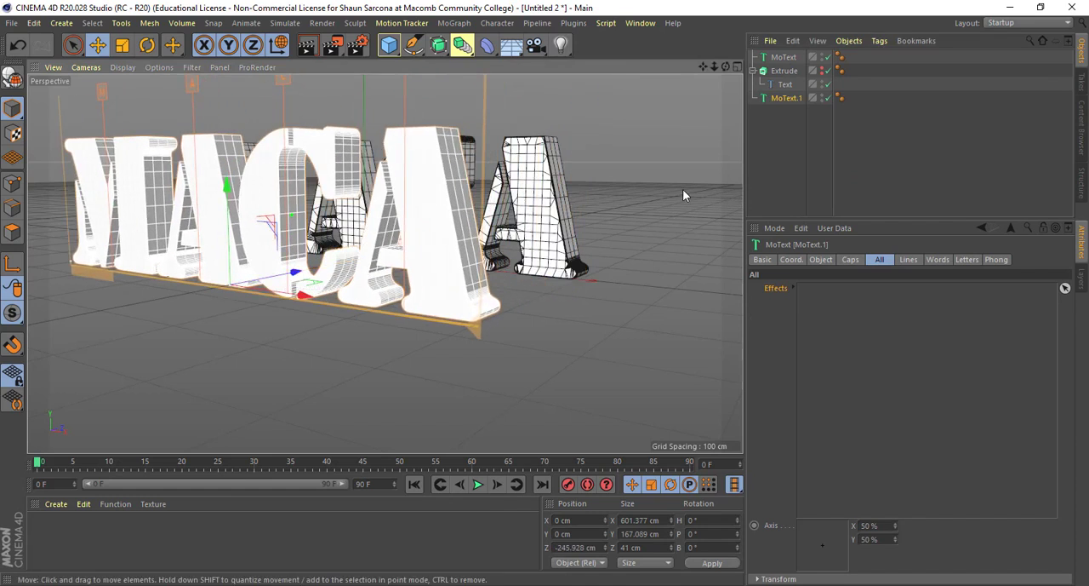
- Enable Create Single Object in the caps settings of the MoText copy
click(822, 260)
click(855, 262)
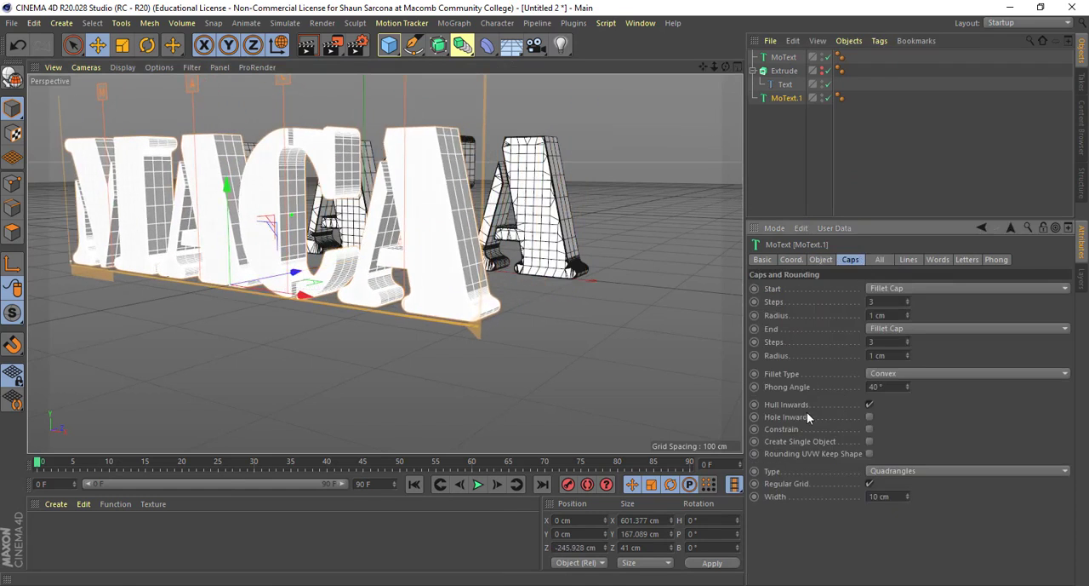
click(869, 441)
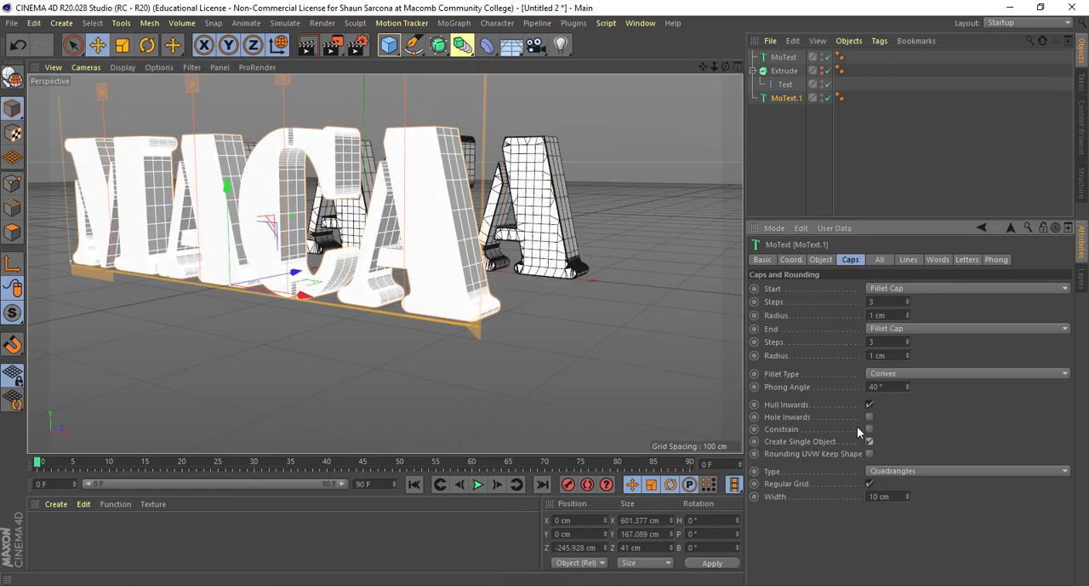
- Make the MoText copy editable and expand its hierarchy down to the splines inside the individual letter extrusions
click(784, 98)
key(c)
click(753, 97)
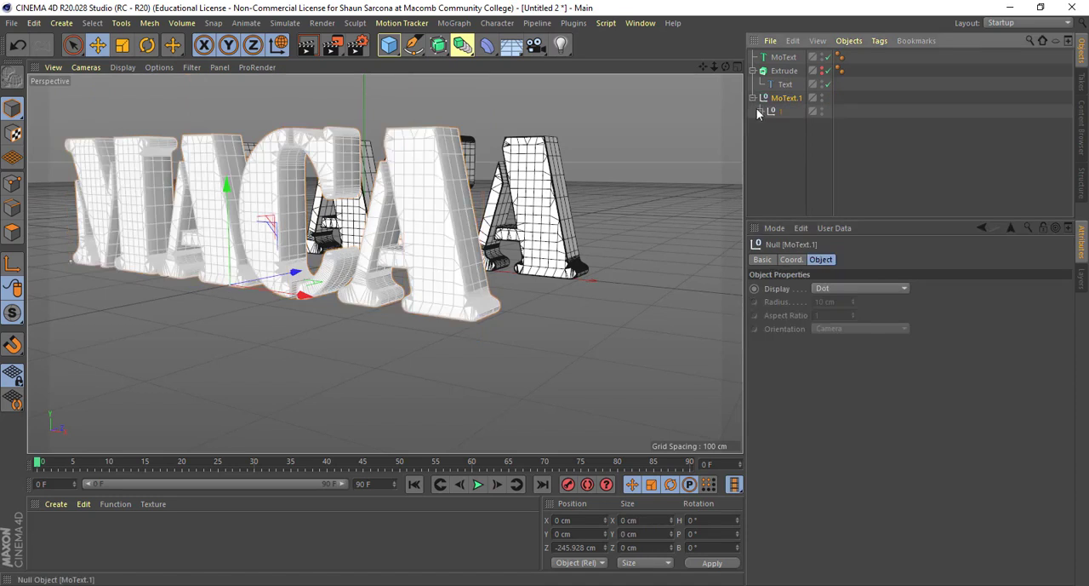
click(760, 112)
click(768, 125)
click(776, 139)
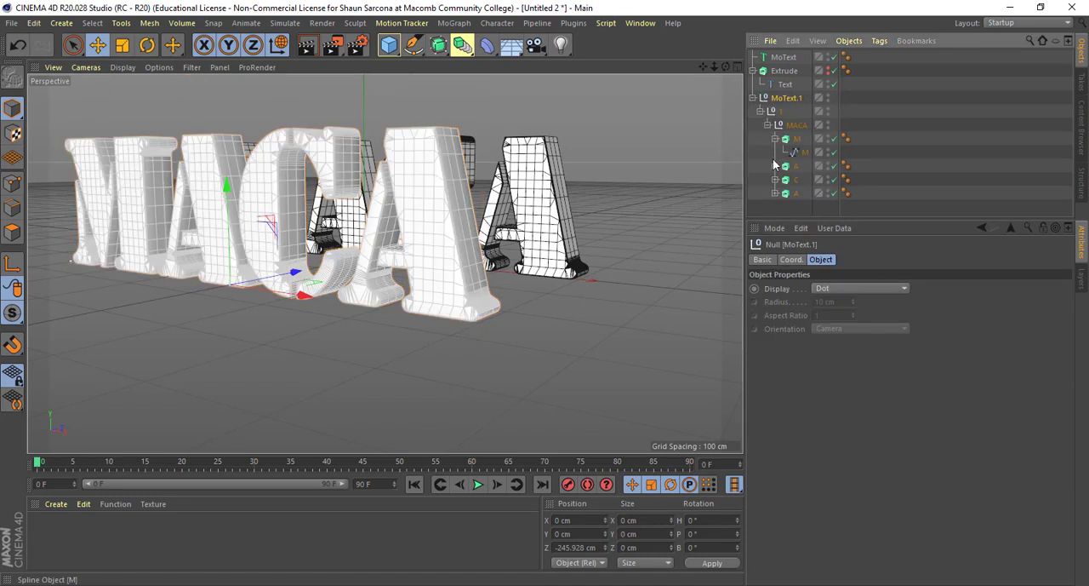
click(775, 156)
click(776, 166)
click(775, 192)
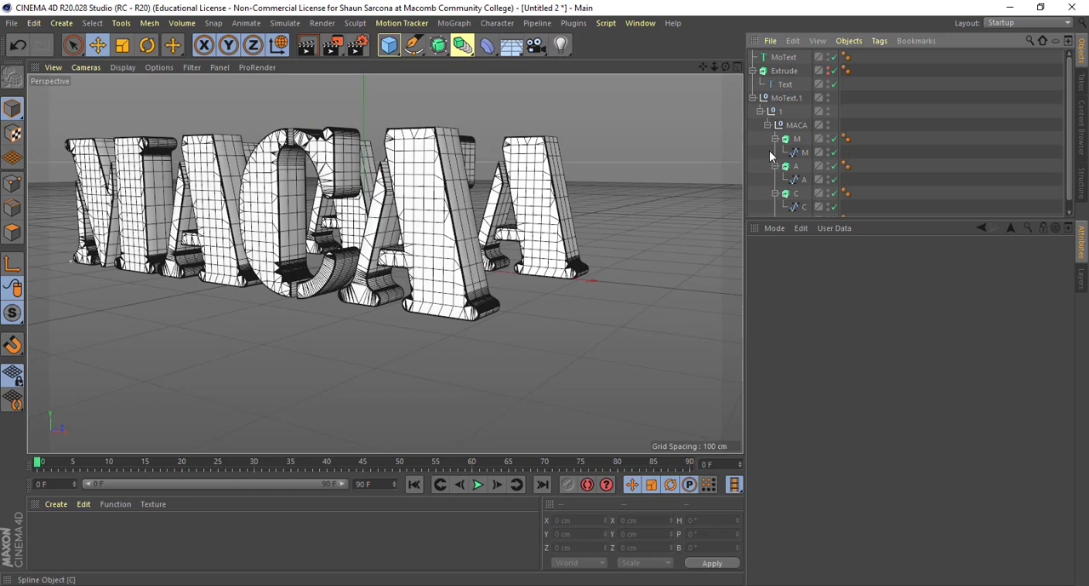
- Delete the converted MoText copy and enable Create Single Object in the caps settings of the original MoText
click(776, 100)
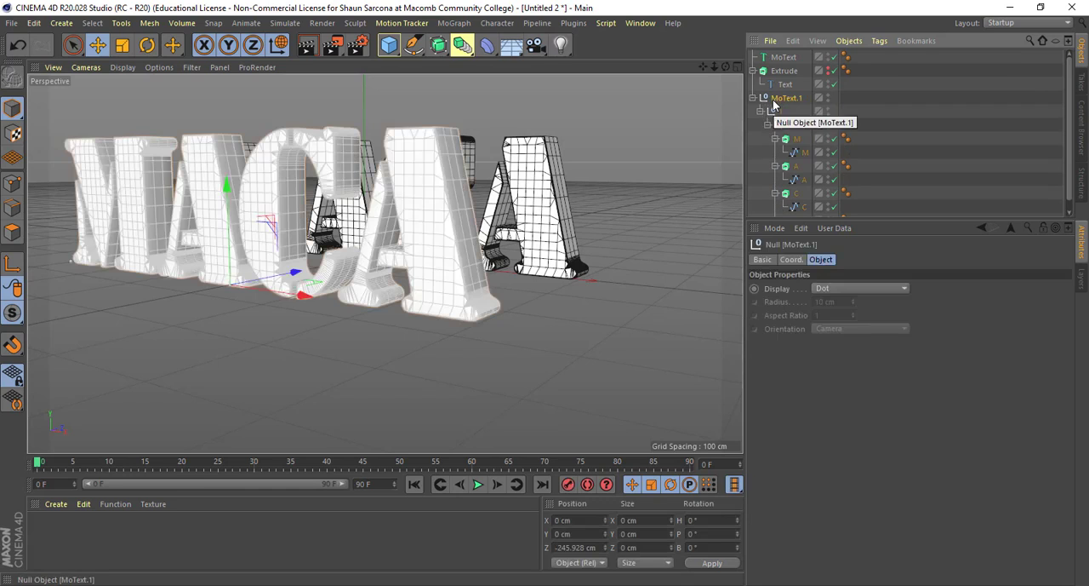
key(Delete)
click(783, 57)
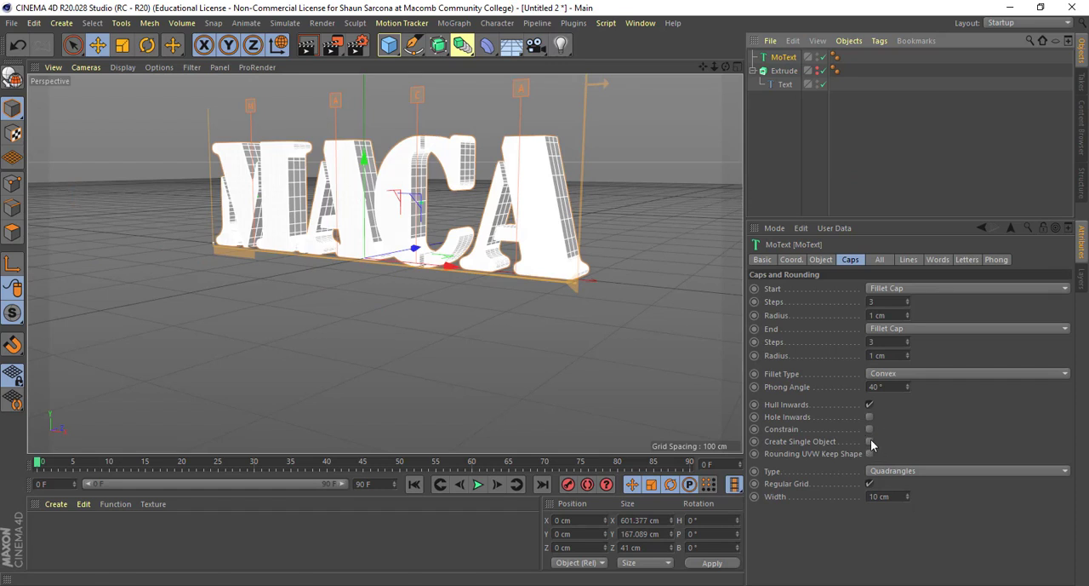
alt+drag(623, 271, 764, 112)
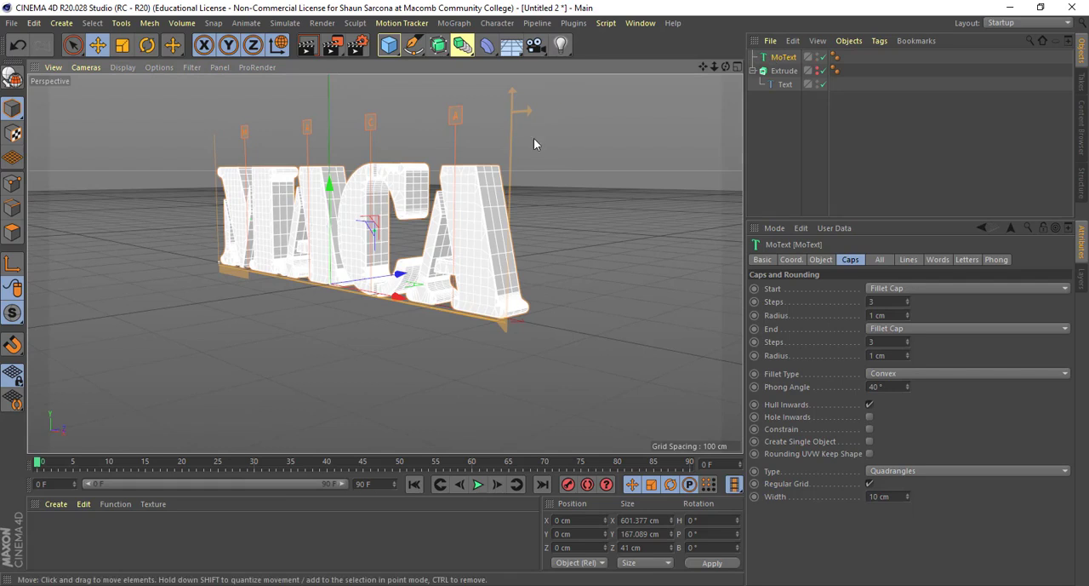
alt+drag(533, 144, 264, 194)
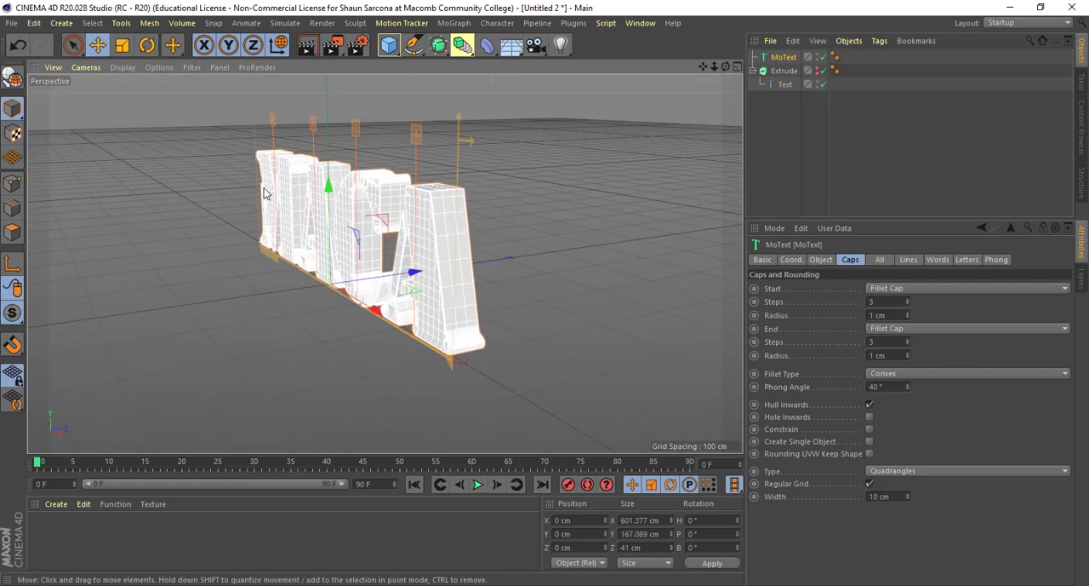
click(869, 442)
alt+drag(564, 296, 563, 166)
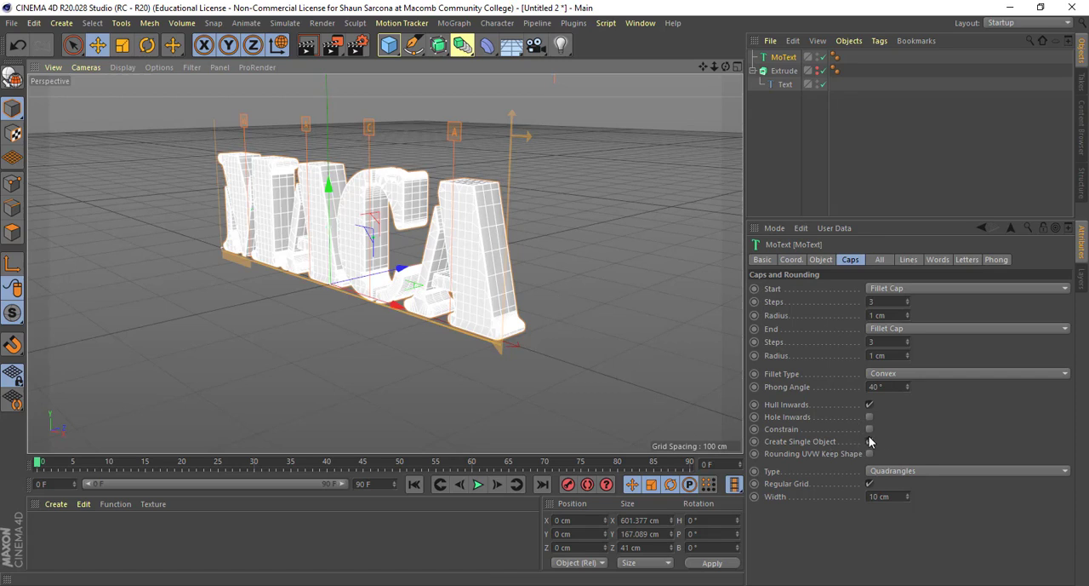
mouse_move(559, 303)
alt+mouse_down()
mouse_move(607, 424)
mouse_move(587, 293)
mouse_move(571, 286)
mouse_move(593, 303)
mouse_move(555, 301)
mouse_move(576, 310)
alt+mouse_up()
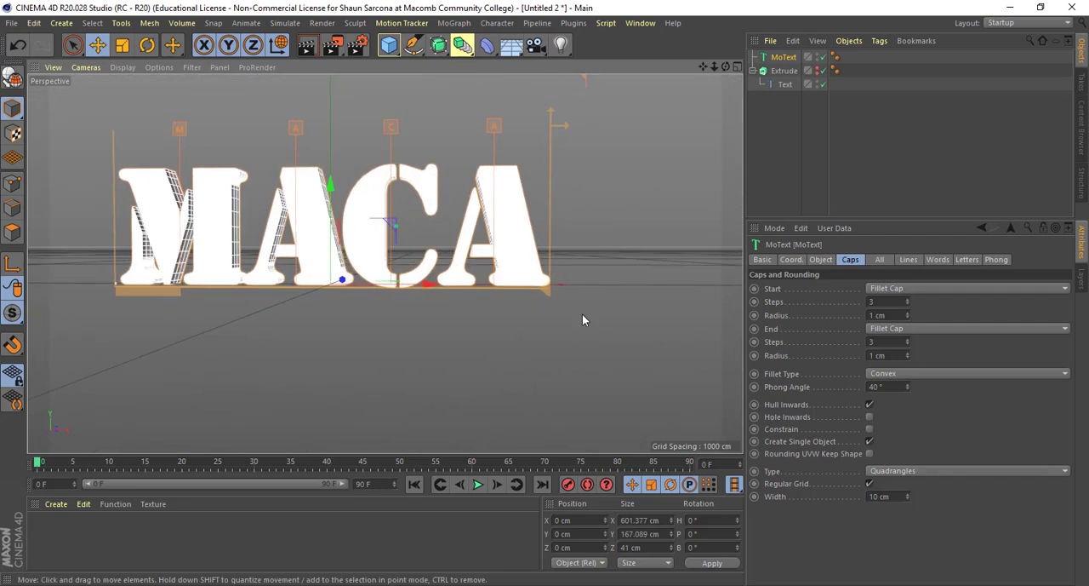
click(583, 315)
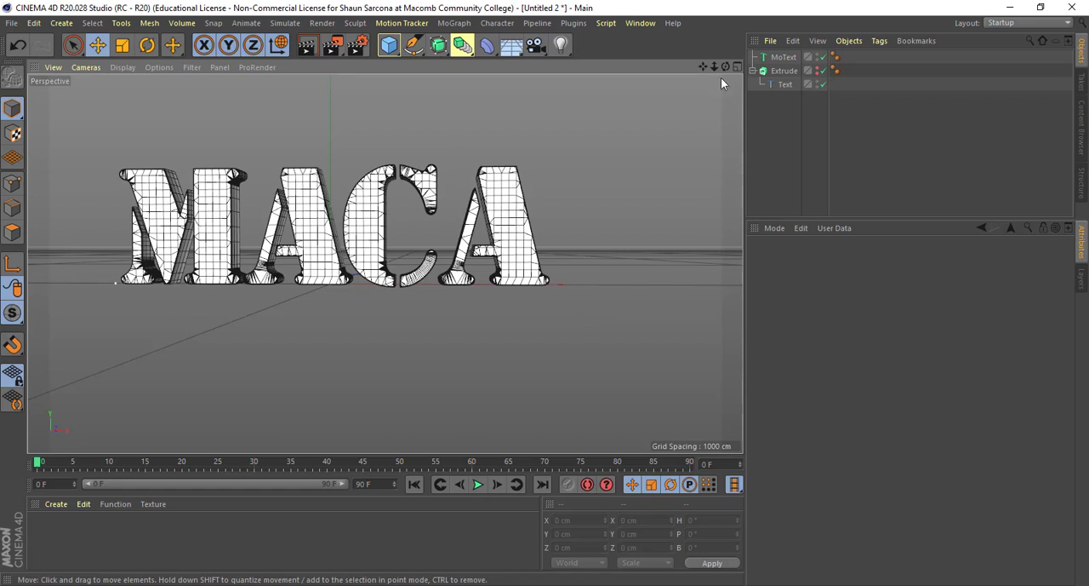
- Review the Phong, caps, coordinate and object settings of the MoText, including its font and shader indexing options
click(783, 57)
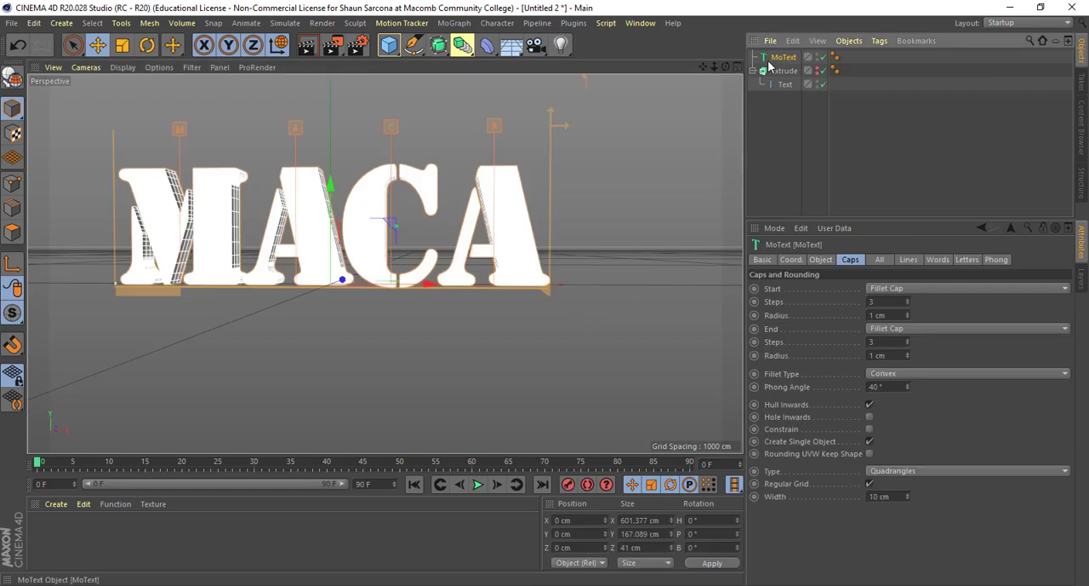
click(881, 260)
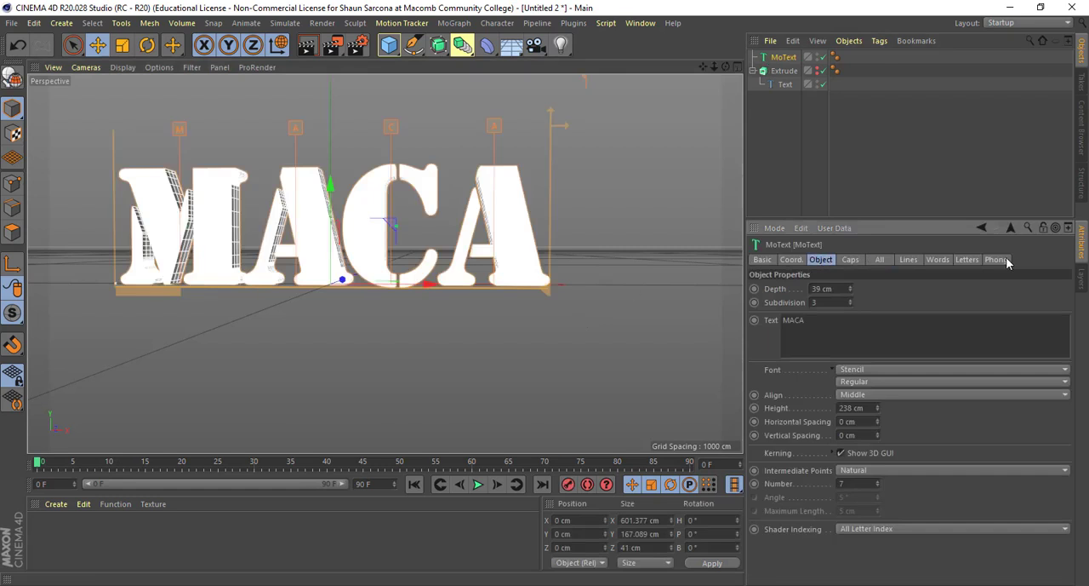
click(1003, 261)
click(820, 288)
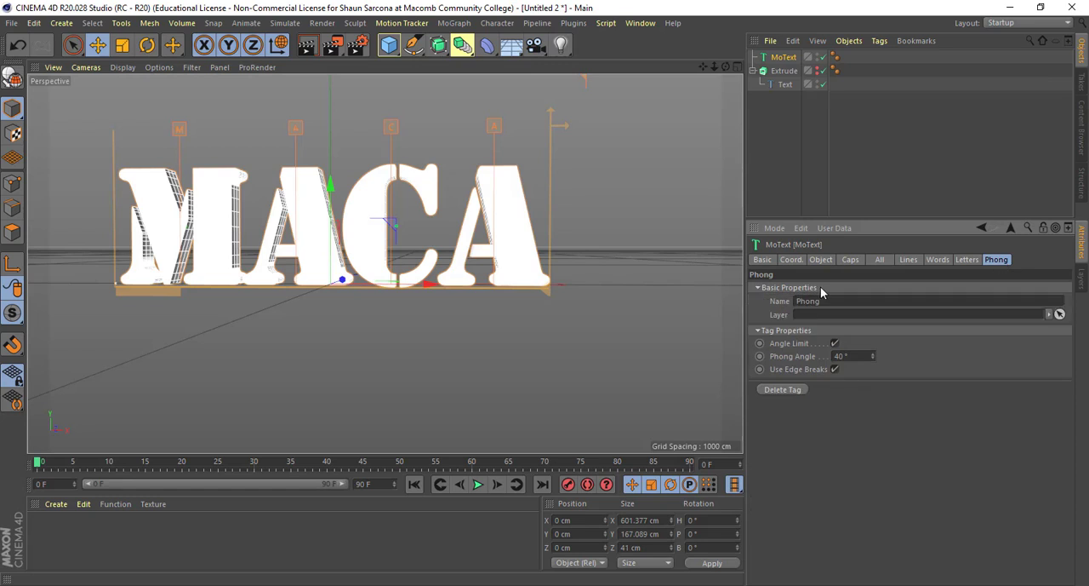
click(820, 290)
click(853, 260)
click(822, 259)
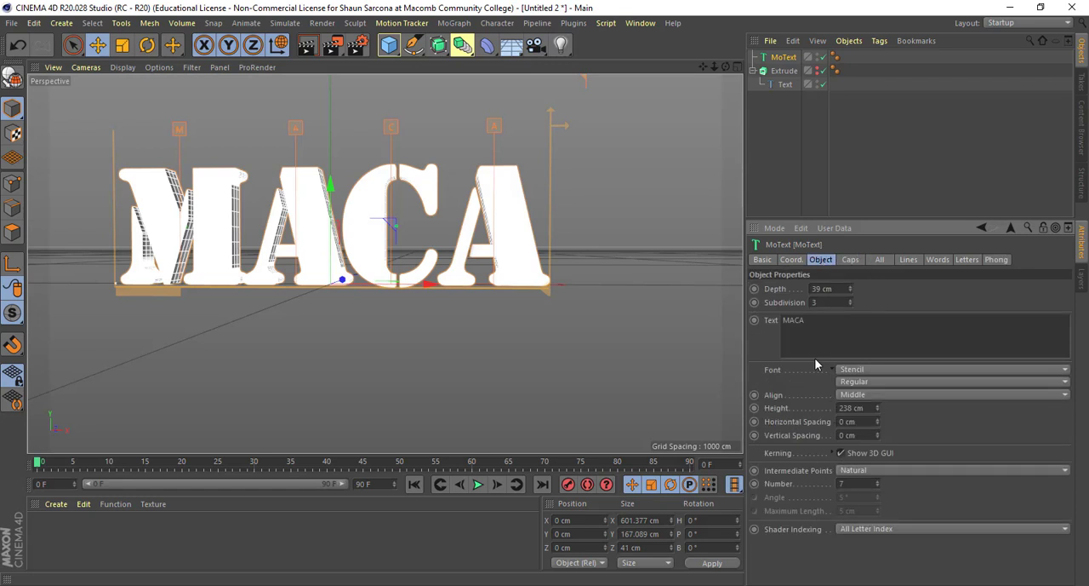
click(879, 529)
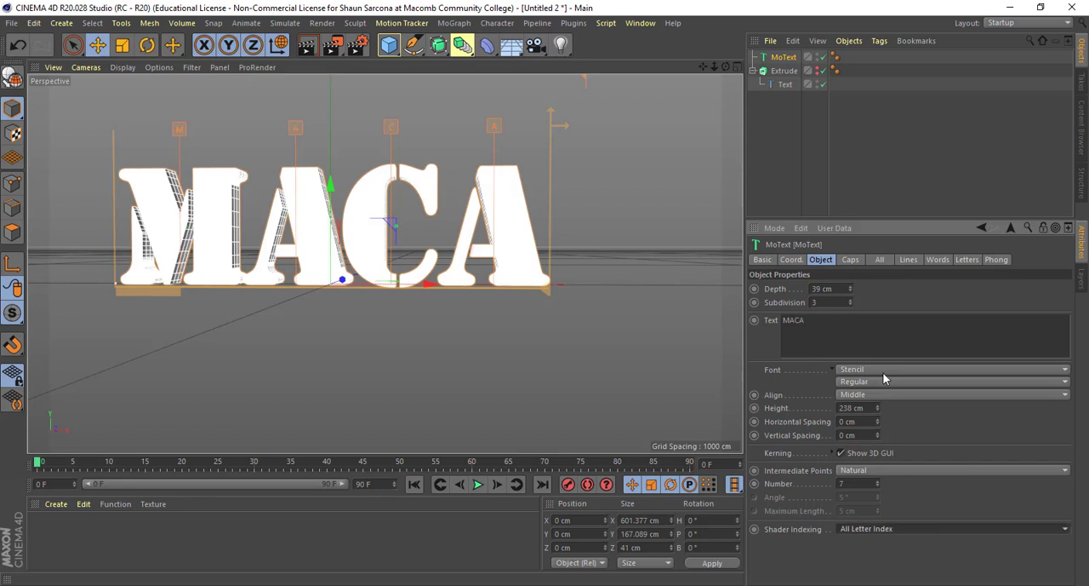
click(798, 260)
click(819, 260)
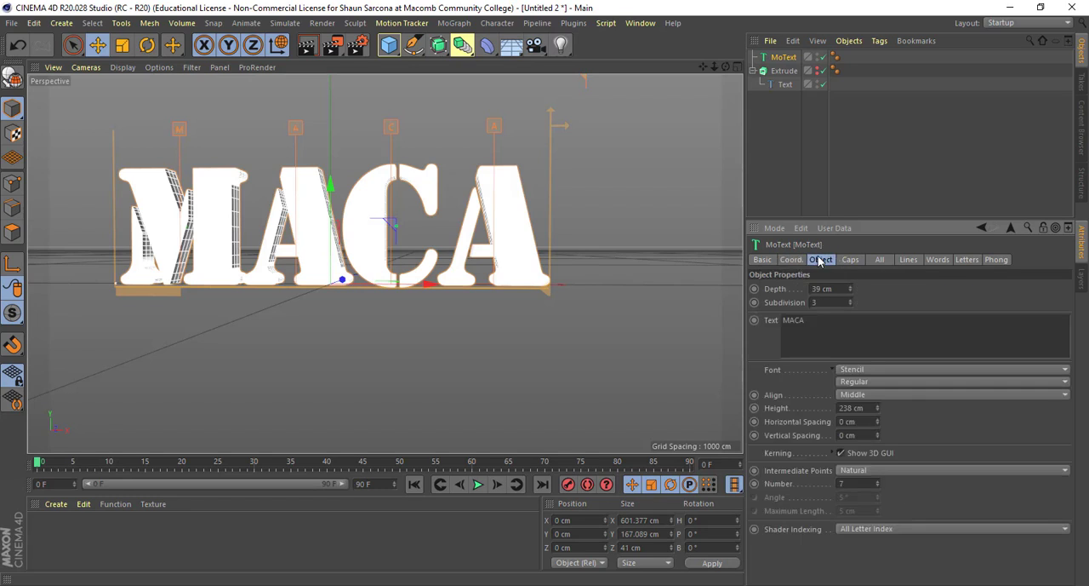